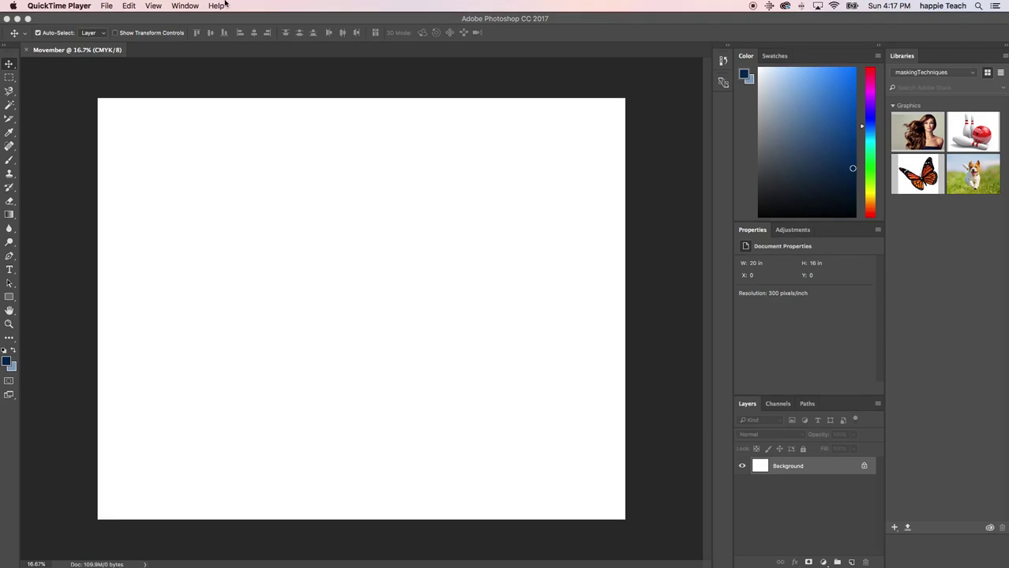
{"action": "left_click", "coordinate": [283, 23]}
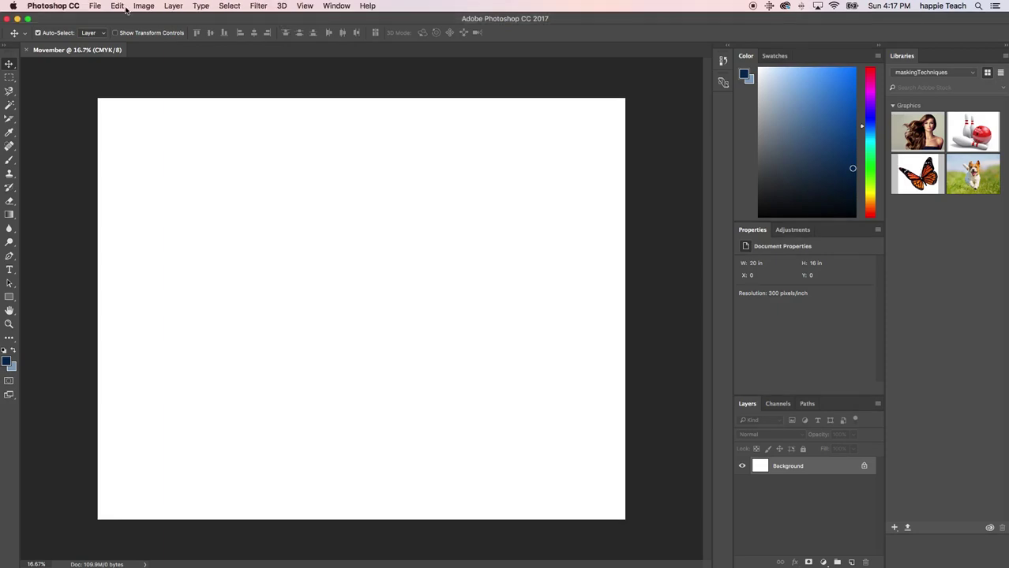
{"action": "left_click", "coordinate": [94, 5]}
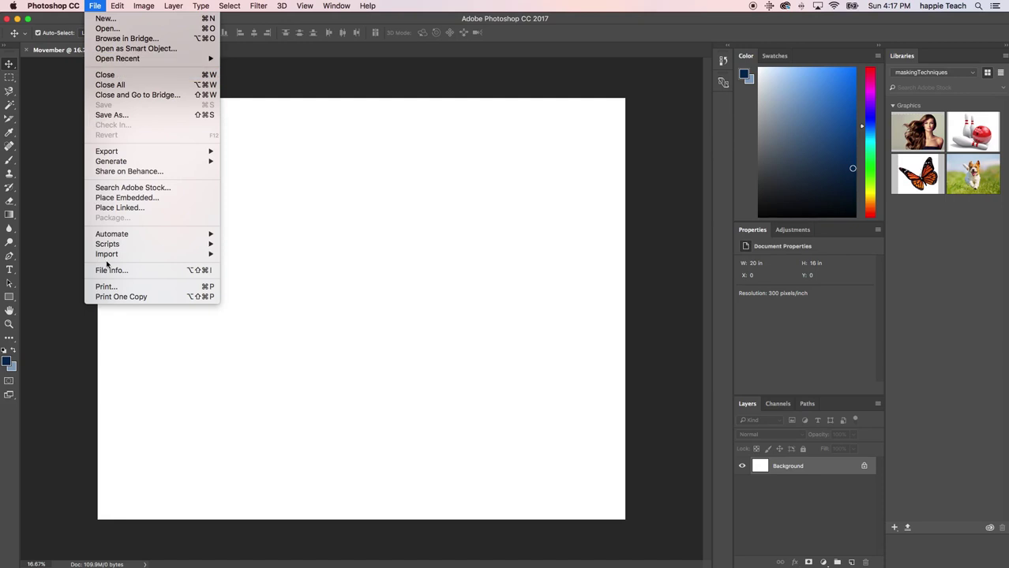
{"action": "left_click", "coordinate": [103, 18]}
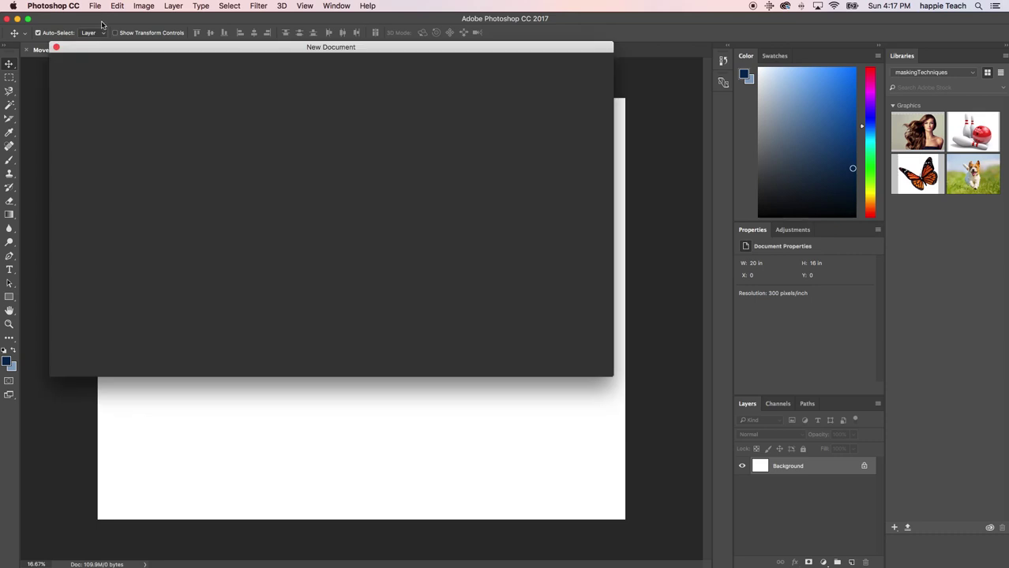
{"action": "left_click", "coordinate": [55, 49]}
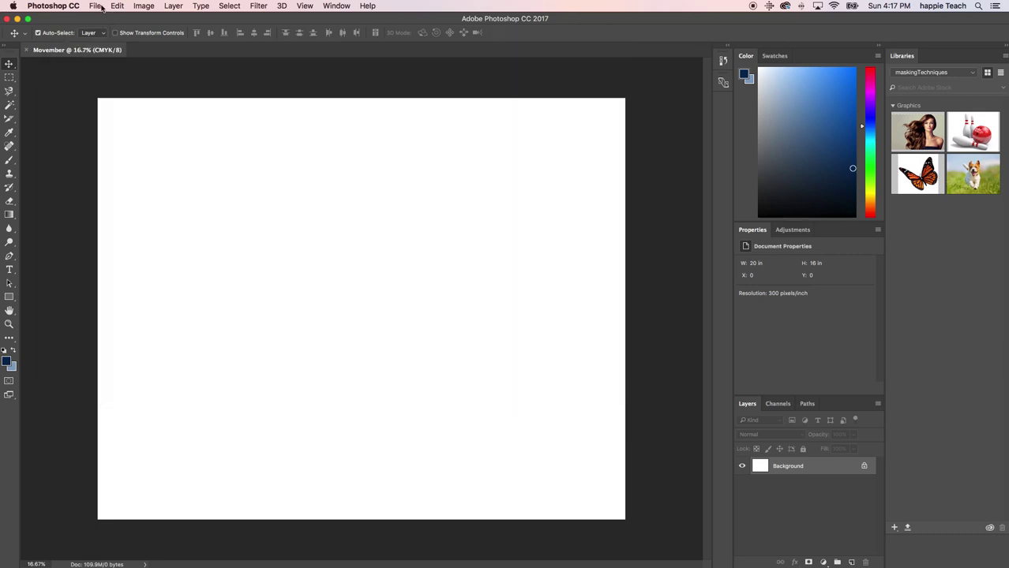
Place bricks.jpg from the class7 folder as an embedded image at its default size and position.
{"action": "left_click", "coordinate": [95, 7]}
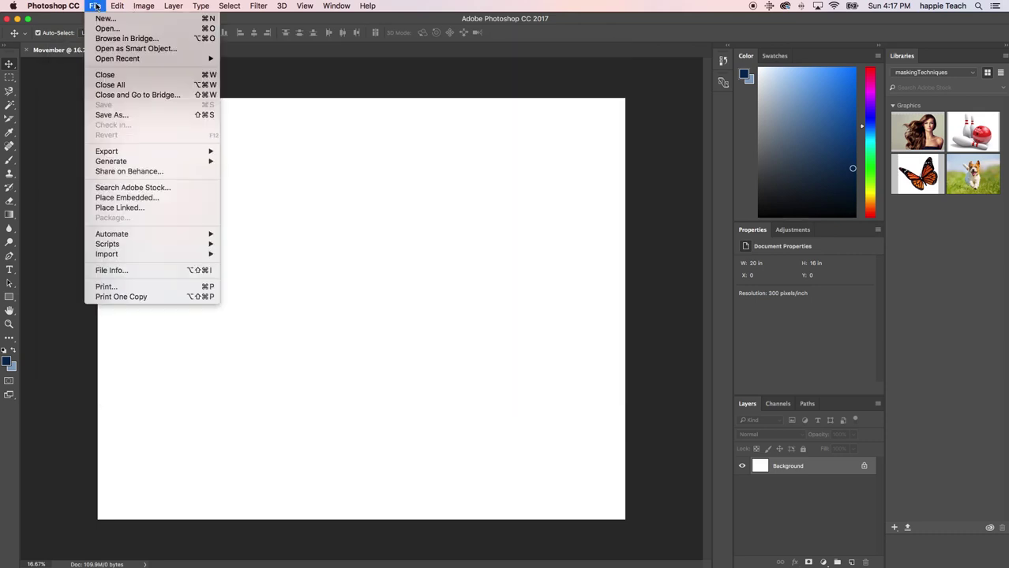
{"action": "left_click", "coordinate": [140, 198]}
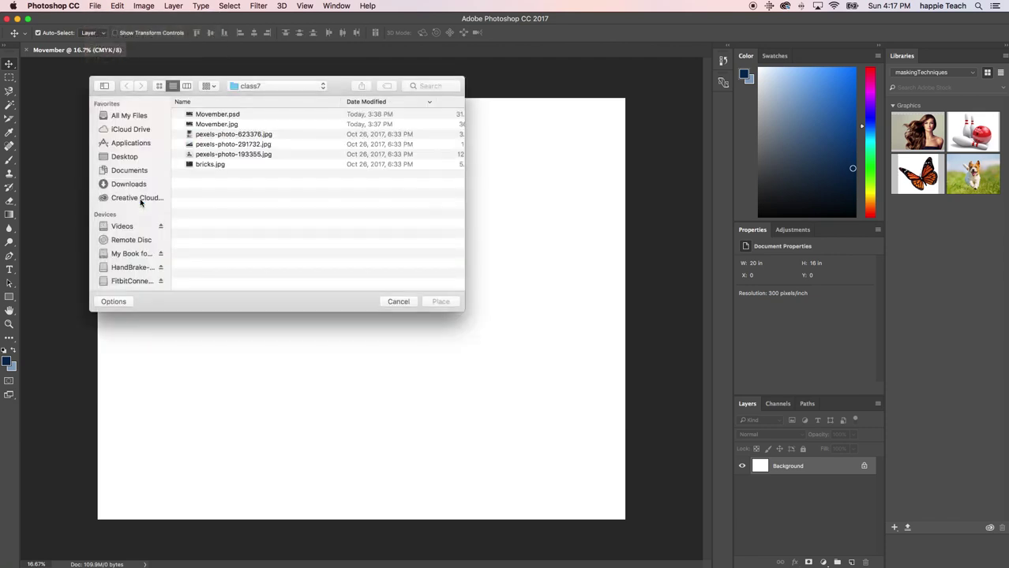
{"action": "left_click", "coordinate": [212, 164]}
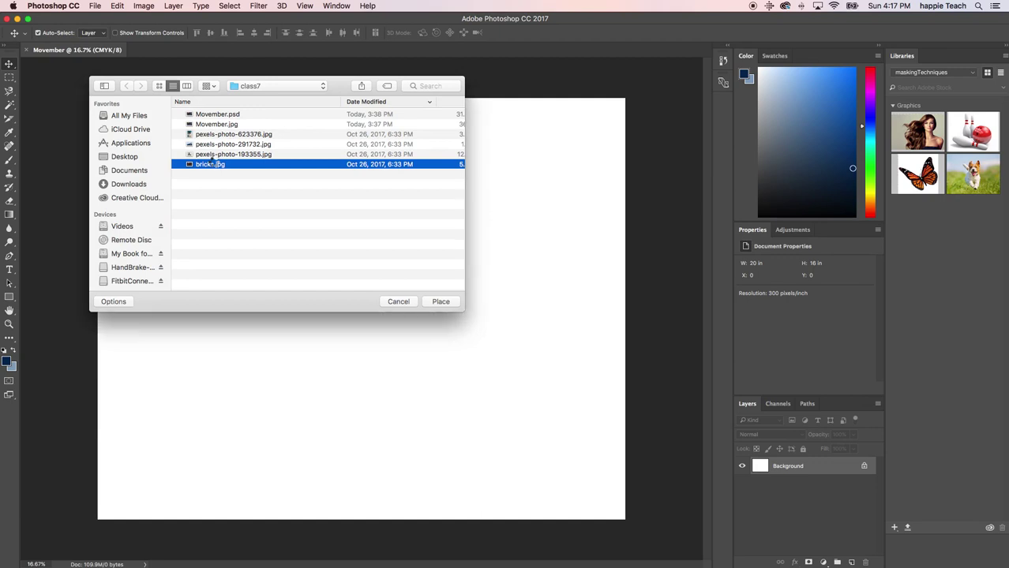
{"action": "double_click", "coordinate": [212, 165]}
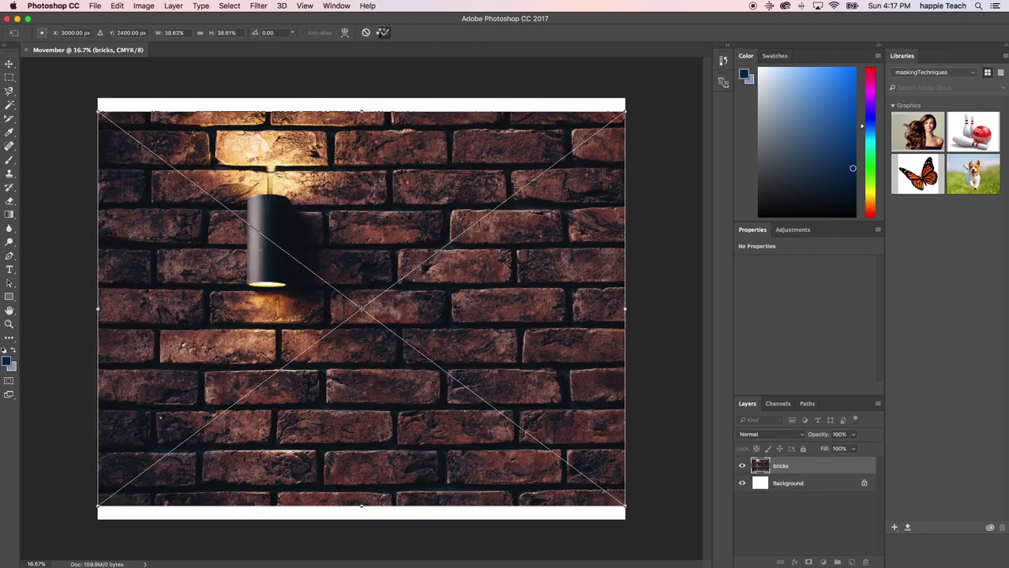
{"action": "left_click", "coordinate": [384, 32]}
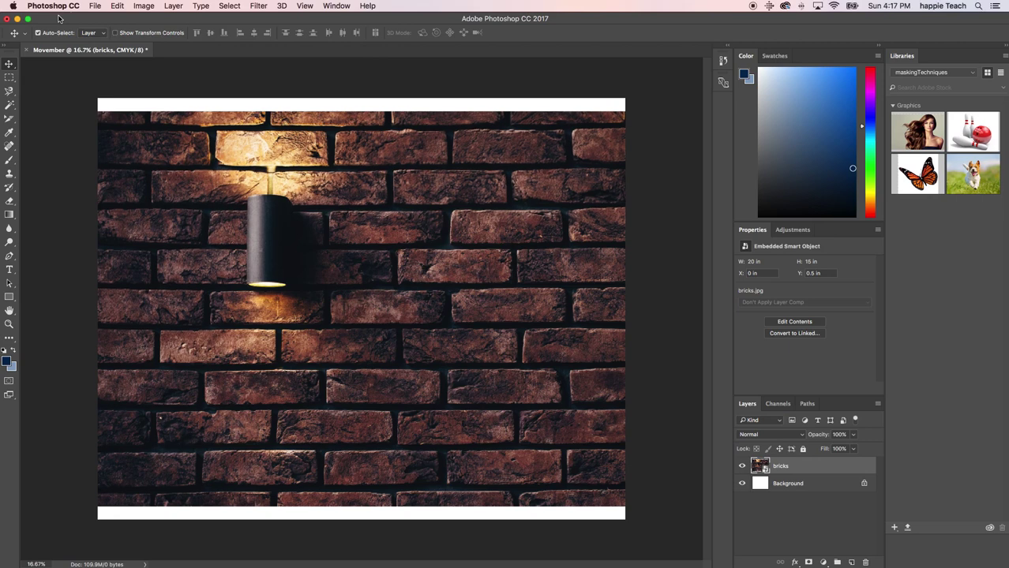
Save the document as Movember_Poster.psd in the class7 folder in Photoshop format, with Maximize Compatibility enabled.
{"action": "left_click", "coordinate": [94, 6]}
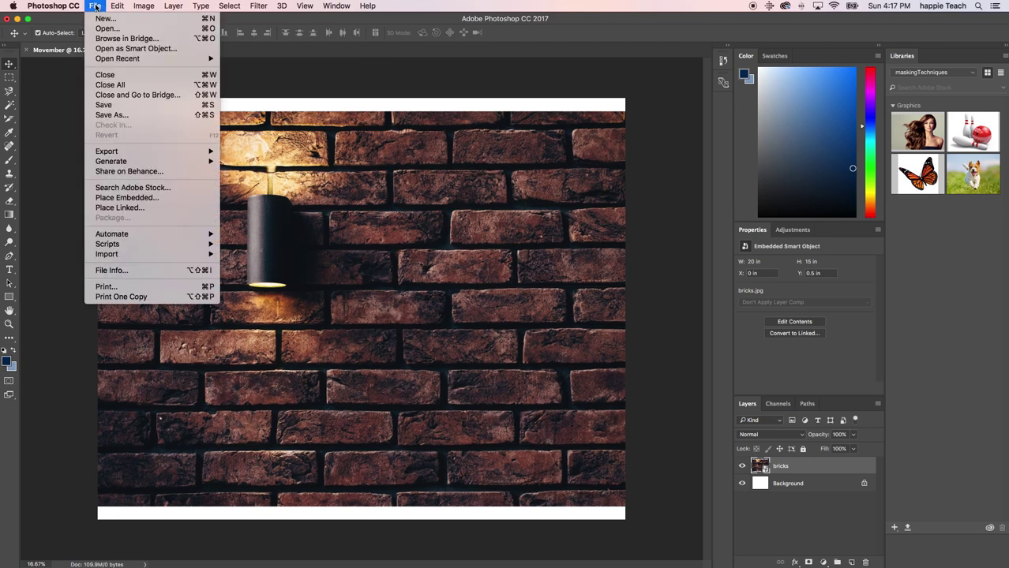
{"action": "left_click", "coordinate": [118, 115]}
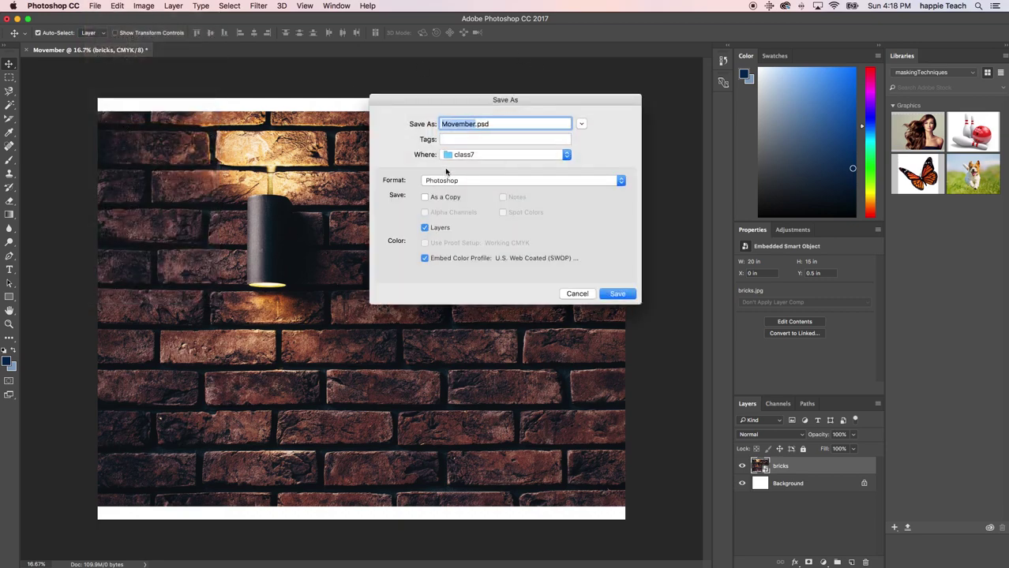
{"action": "left_click", "coordinate": [476, 124]}
{"action": "type", "text": "_Poster"}
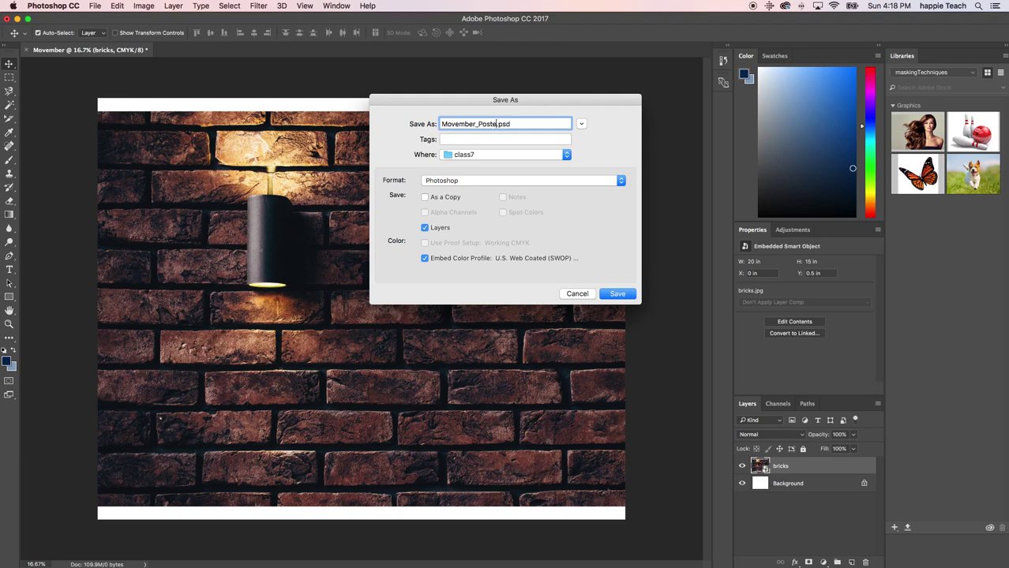
{"action": "left_click", "coordinate": [618, 294]}
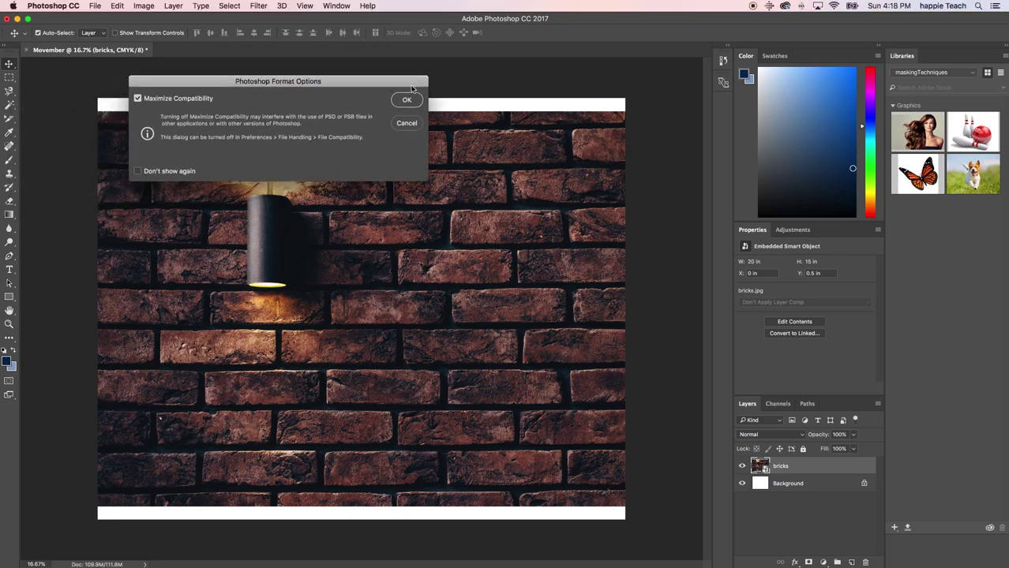
{"action": "left_click", "coordinate": [406, 100]}
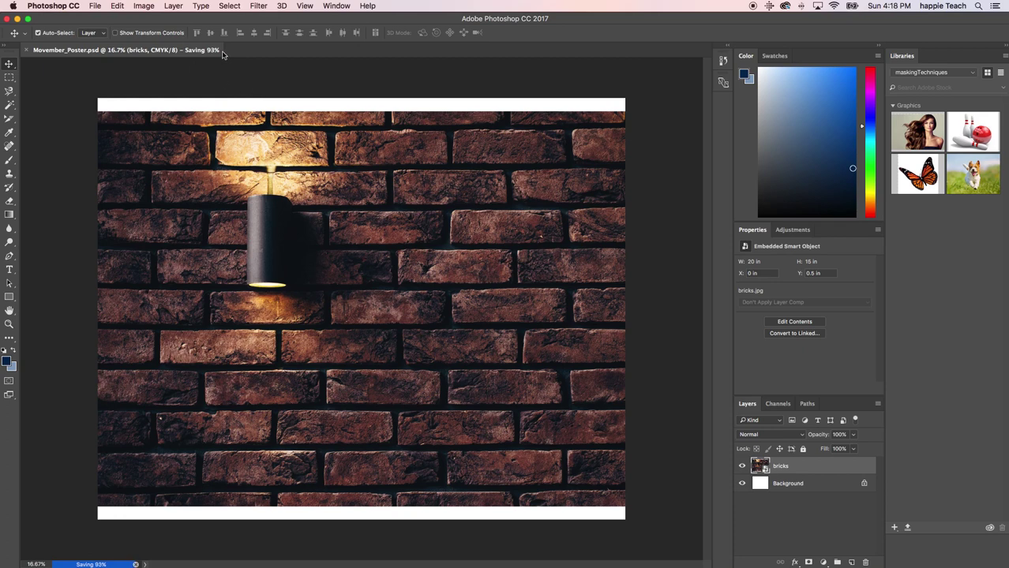
Place pexels-photo-291732.jpg as an embedded image above the bricks layer and save the document.
{"action": "left_click", "coordinate": [96, 6]}
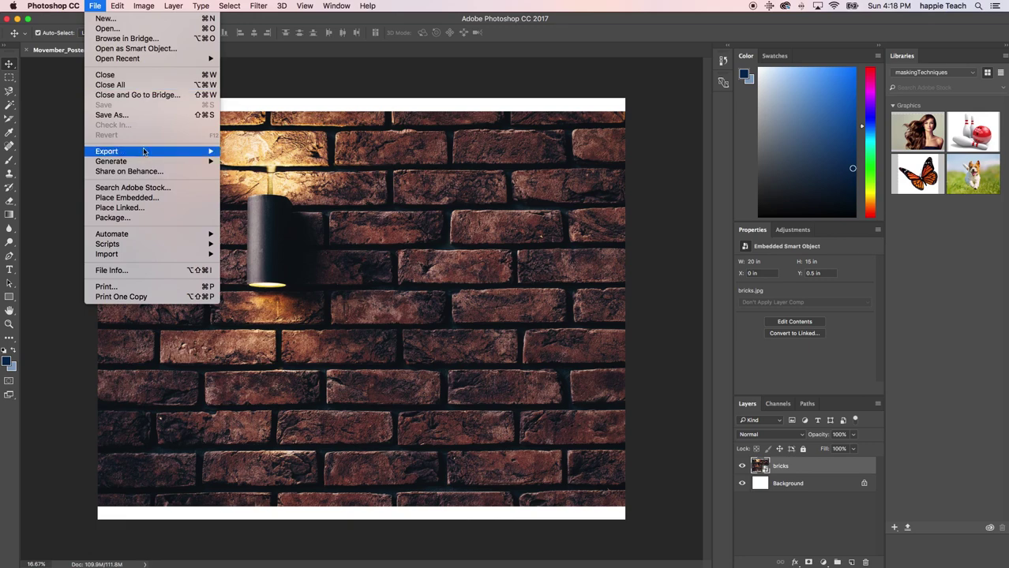
{"action": "left_click", "coordinate": [136, 197]}
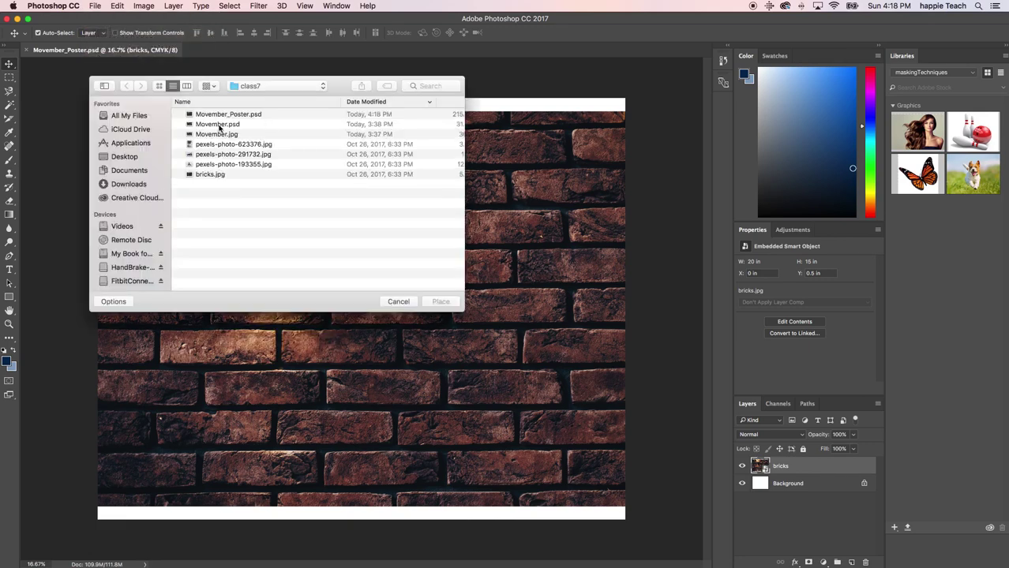
{"action": "left_click", "coordinate": [212, 154]}
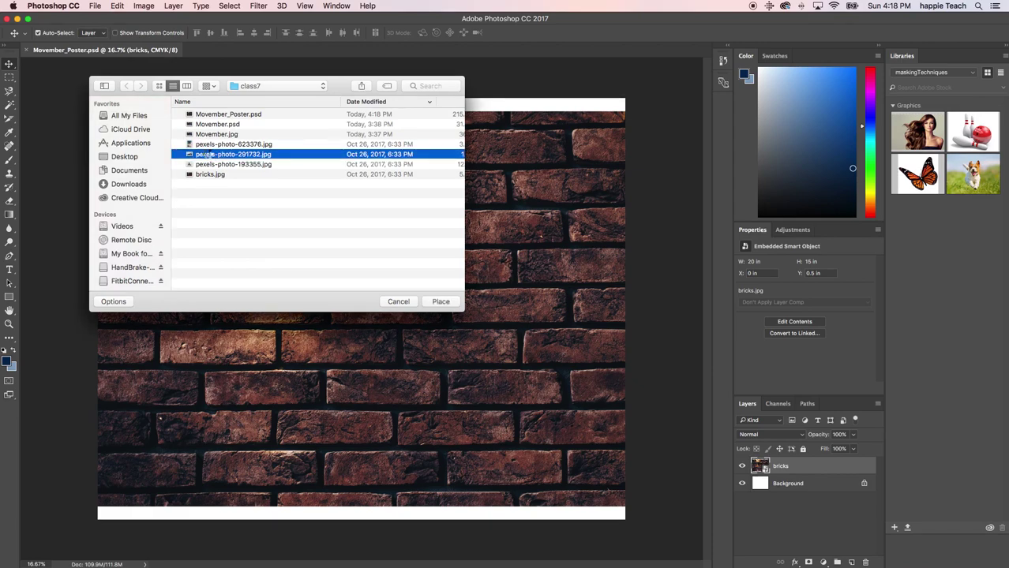
{"action": "double_click", "coordinate": [209, 154]}
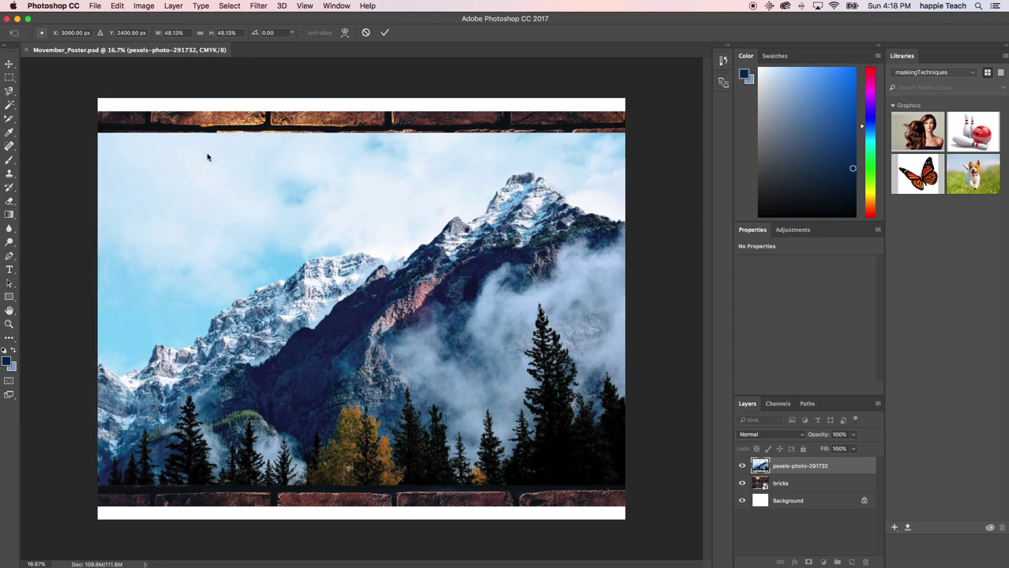
{"action": "key", "text": "Return"}
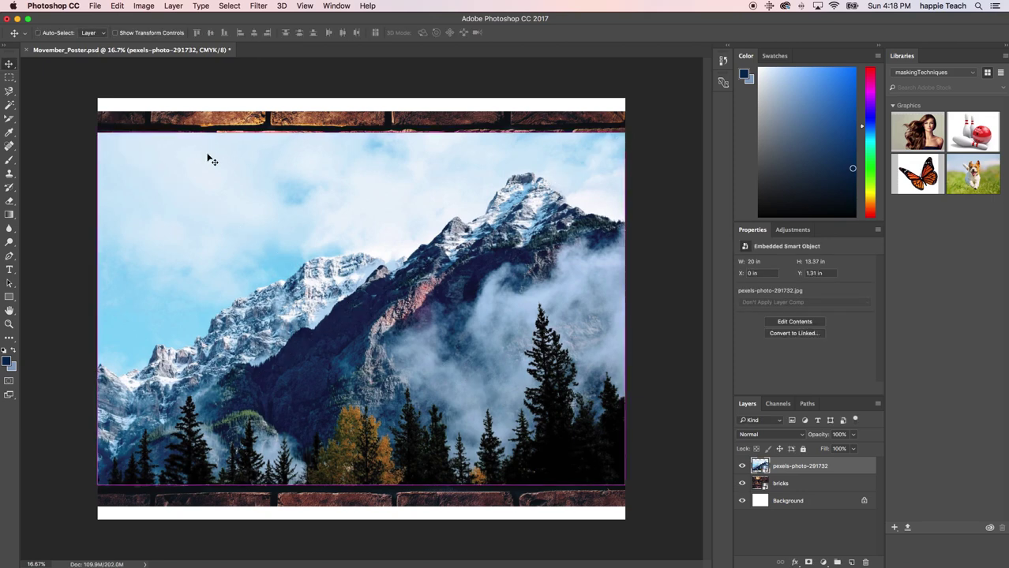
{"action": "key", "text": "super+s"}
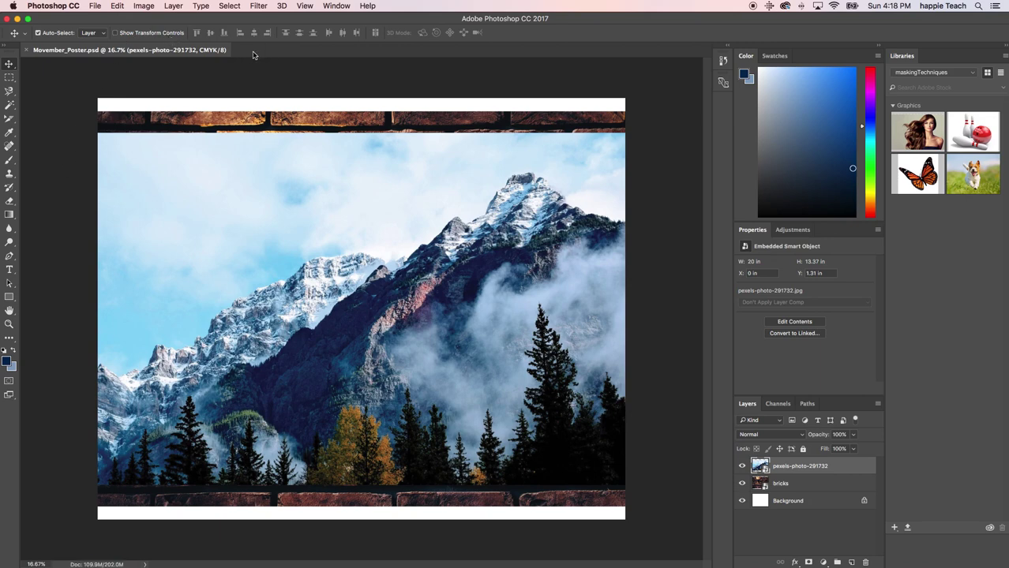
Place pexels-photo-193355.jpg as an embedded image above the mountain photo and save the document.
{"action": "left_click", "coordinate": [97, 7]}
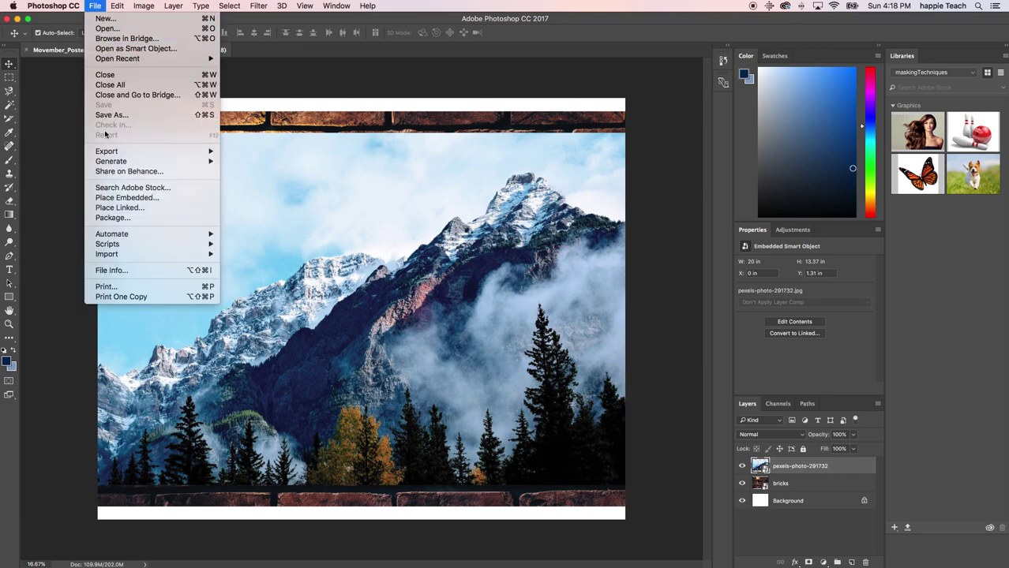
{"action": "left_click", "coordinate": [121, 199]}
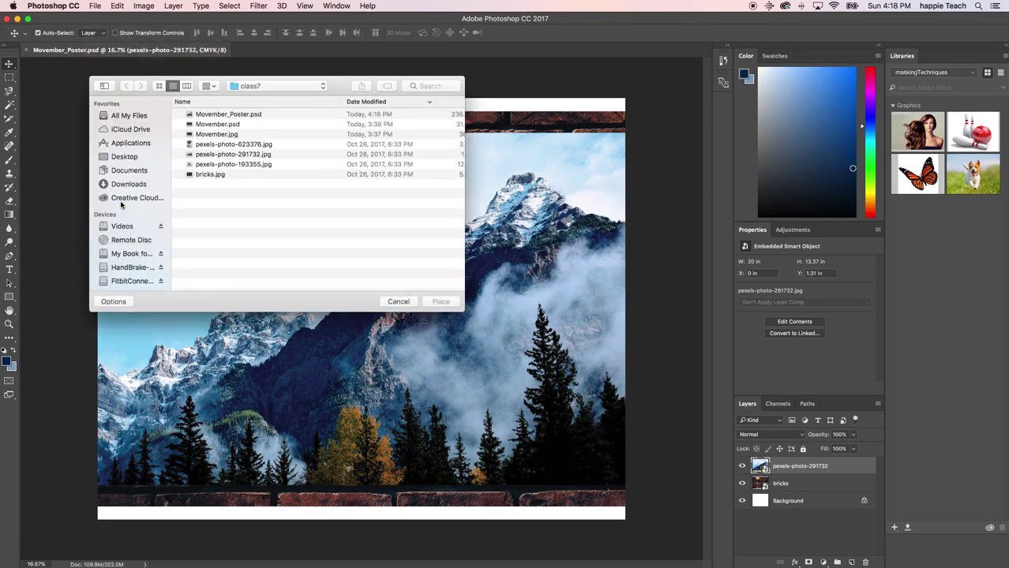
{"action": "left_click", "coordinate": [203, 165]}
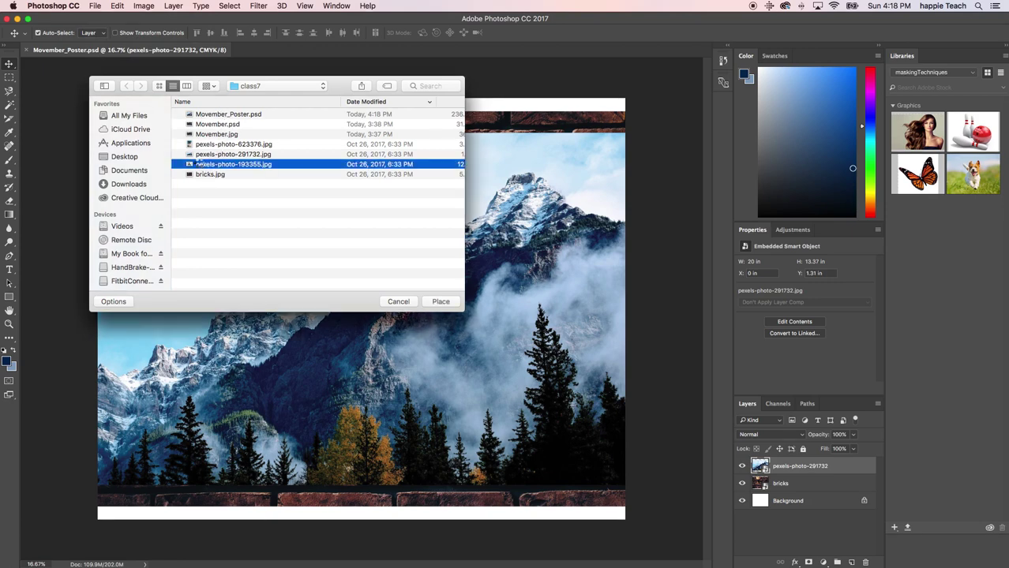
{"action": "double_click", "coordinate": [199, 164]}
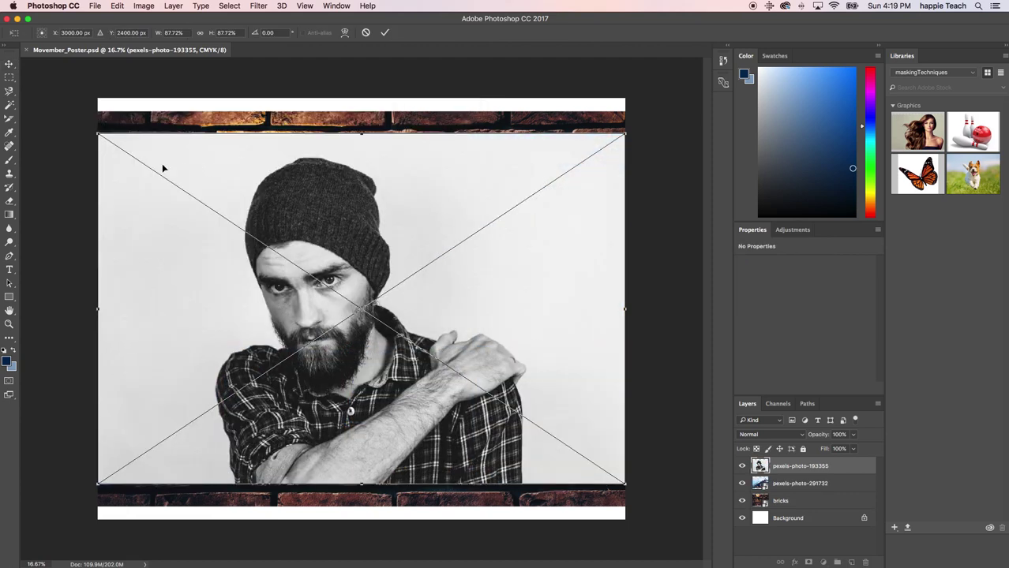
{"action": "key", "text": "Return"}
{"action": "key", "text": "super+s"}
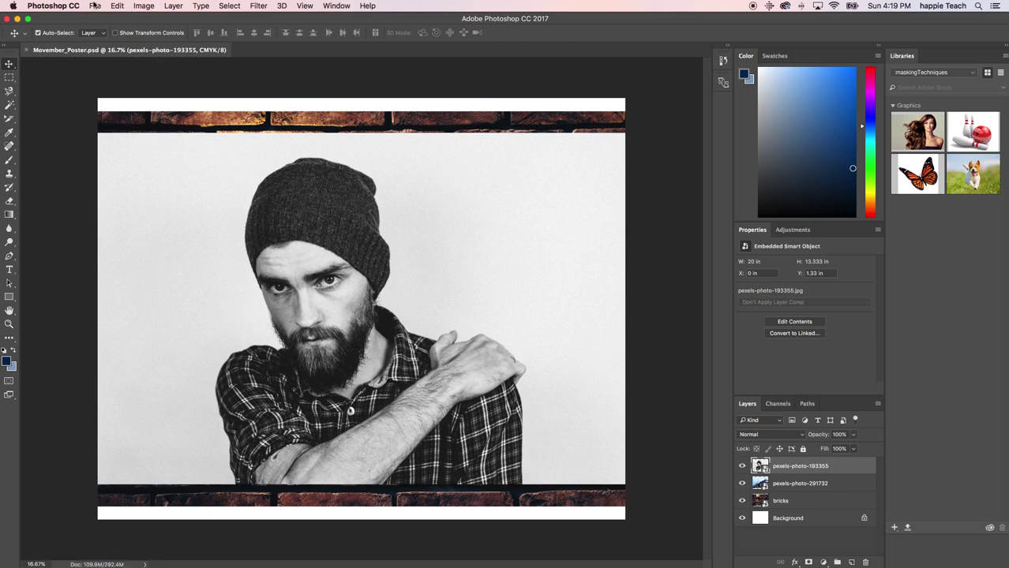
Preview pexels-photo-623376.jpg, place it as an embedded image on top of the other layers, and save the document.
{"action": "left_click", "coordinate": [95, 6]}
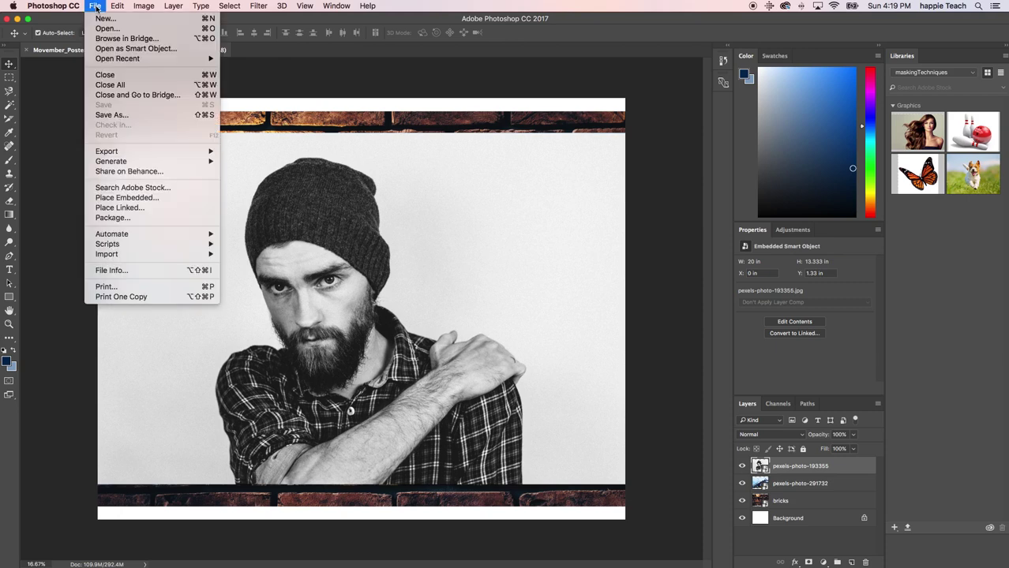
{"action": "left_click", "coordinate": [124, 201]}
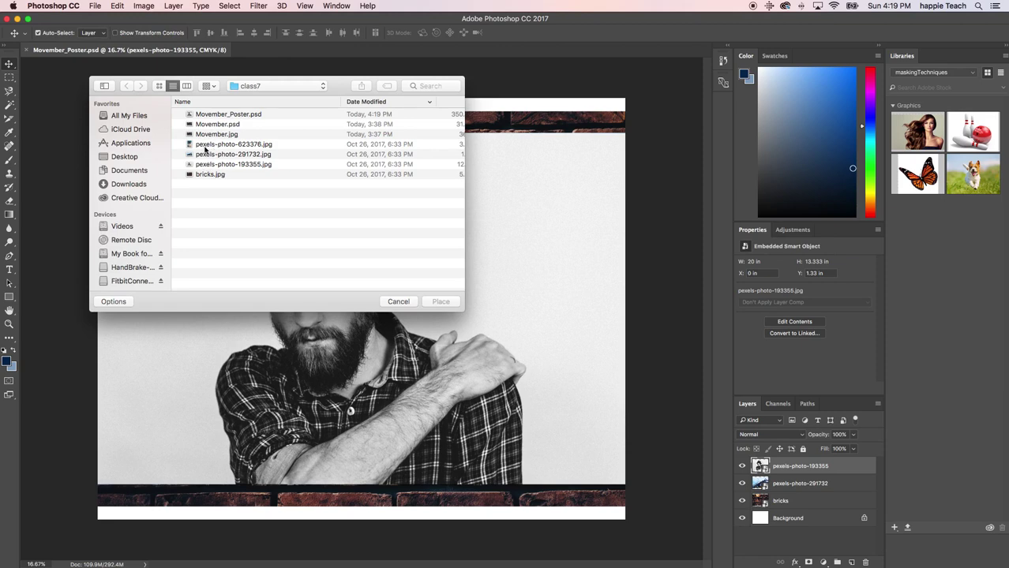
{"action": "left_click", "coordinate": [205, 148]}
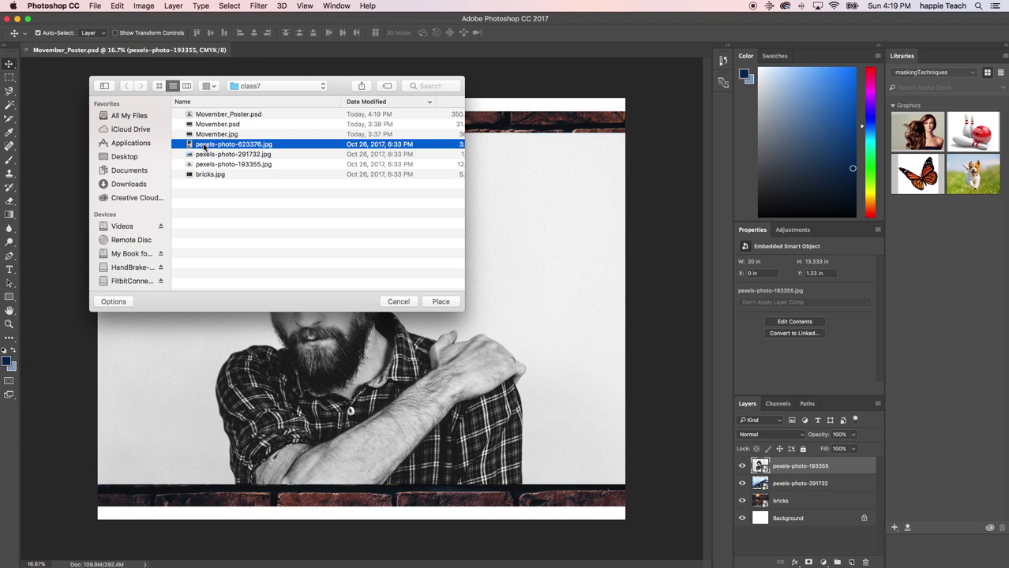
{"action": "key", "text": "space"}
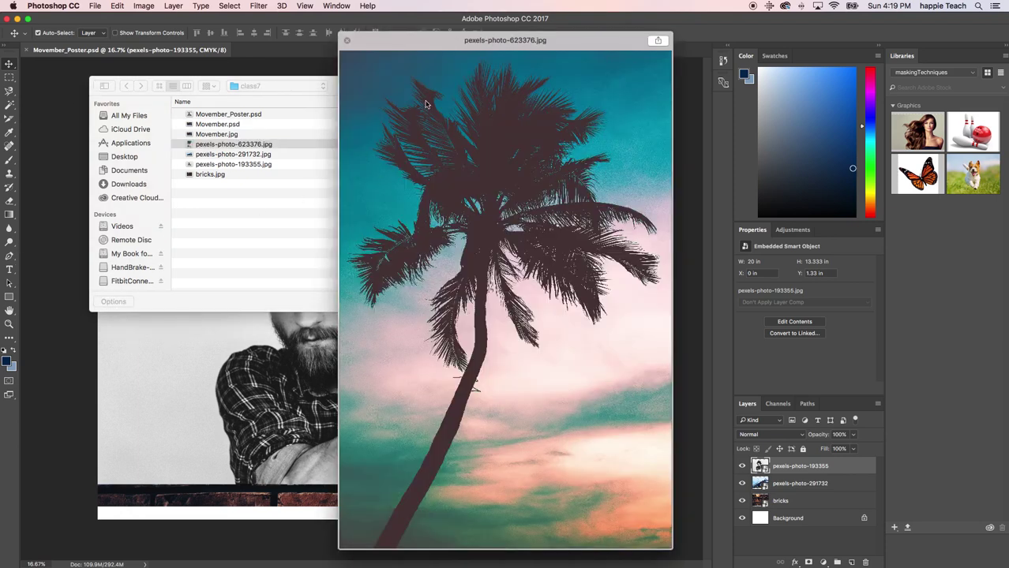
{"action": "left_click", "coordinate": [345, 42]}
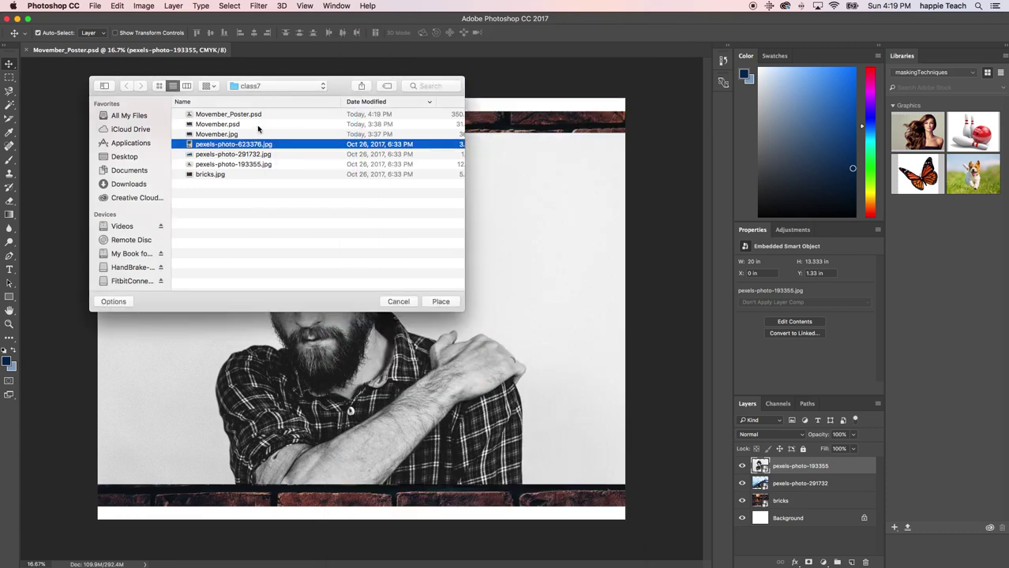
{"action": "left_click", "coordinate": [440, 301]}
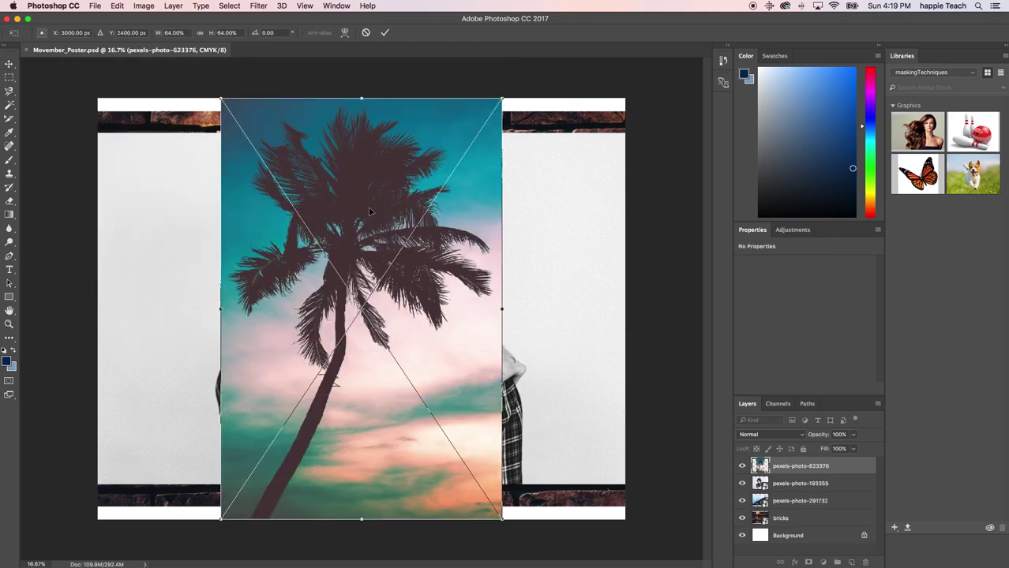
{"action": "key", "text": "Return"}
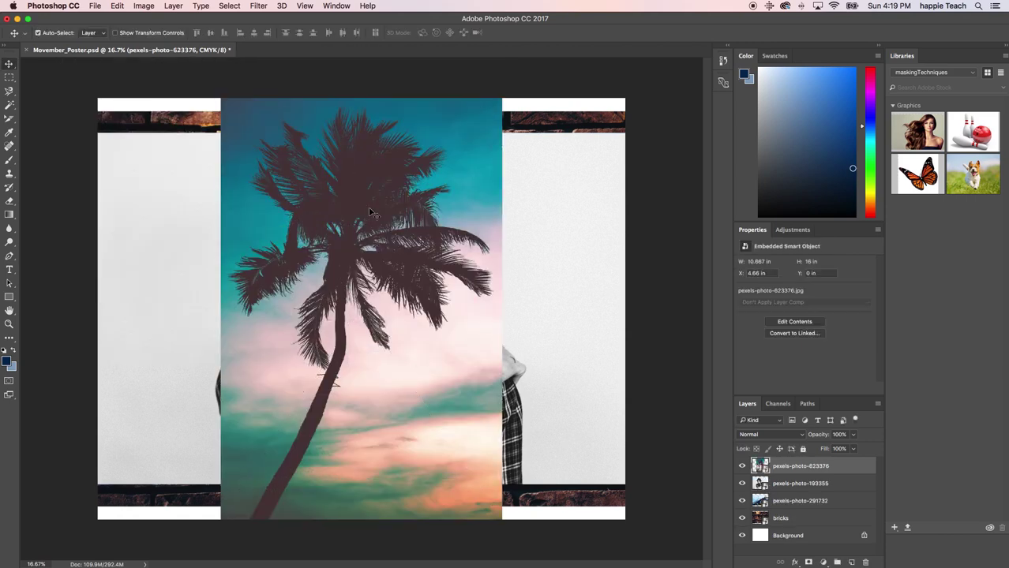
{"action": "key", "text": "super+s"}
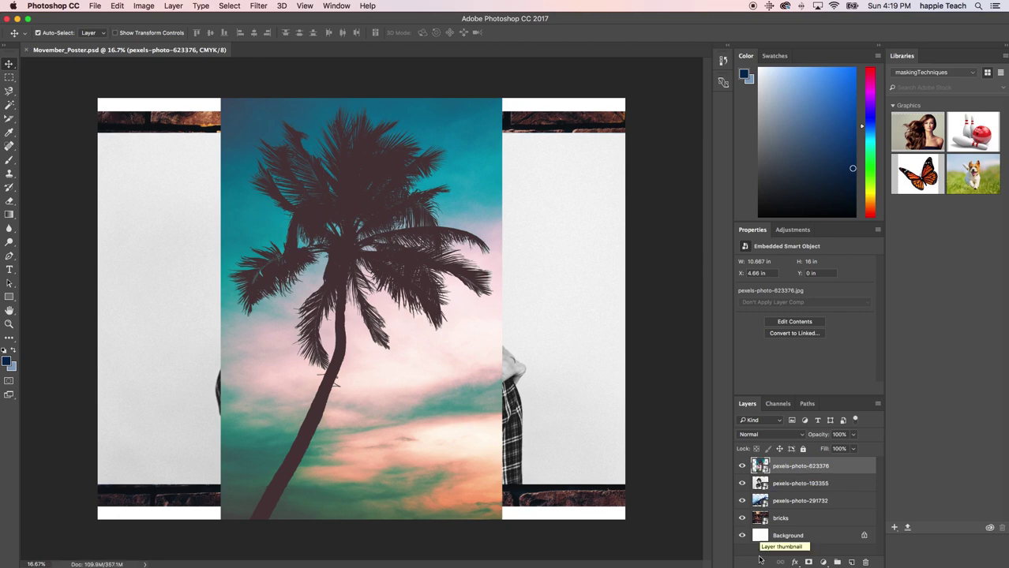
Rename the pexels-photo-623376 layer to palmTree.
{"action": "double_click", "coordinate": [786, 466]}
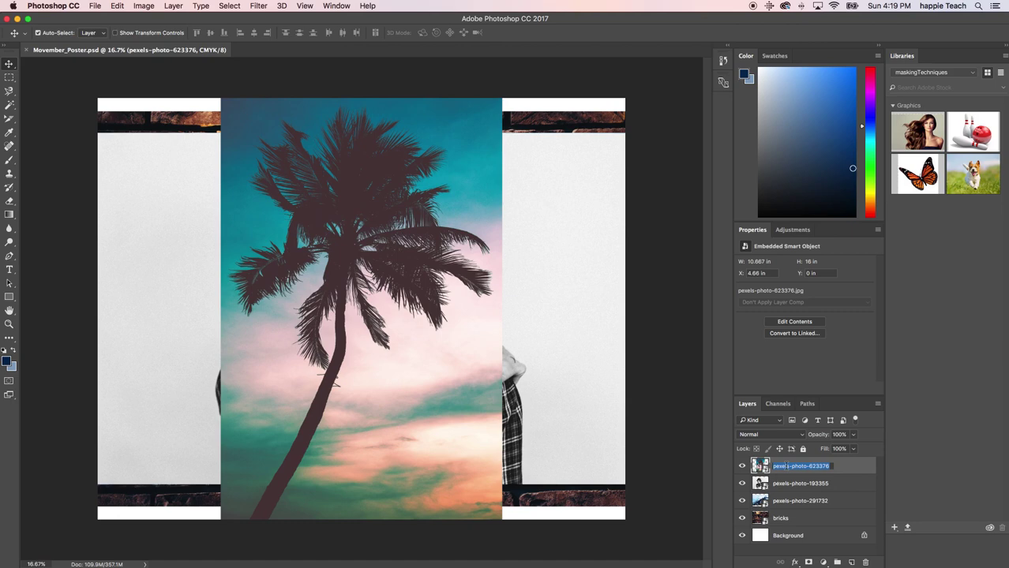
{"action": "type", "text": "palmTree"}
{"action": "key", "text": "Return"}
Rename the pexels-photo-193355 layer to beardGuy.
{"action": "double_click", "coordinate": [777, 483]}
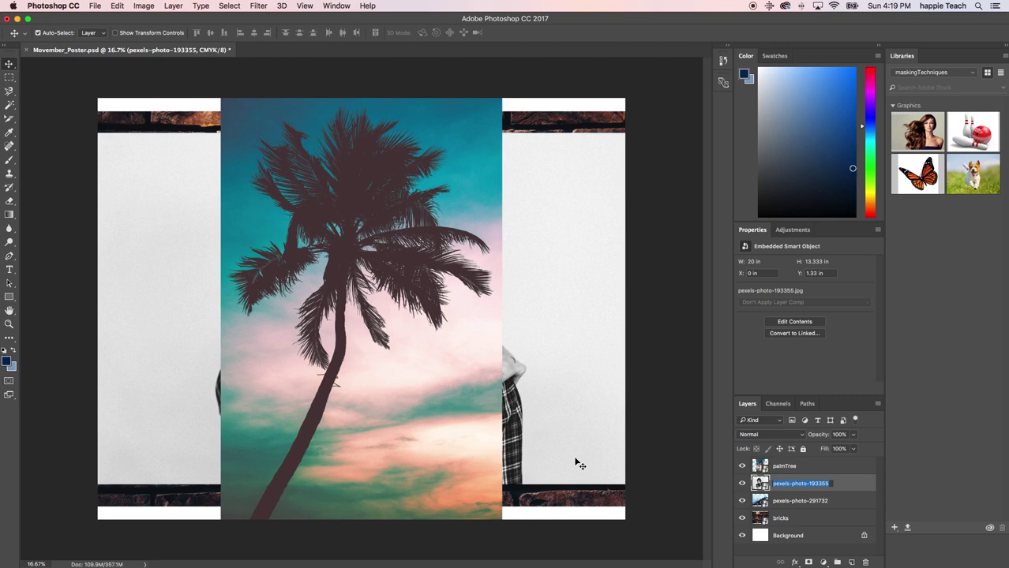
{"action": "type", "text": "beardGuy"}
{"action": "key", "text": "Return"}
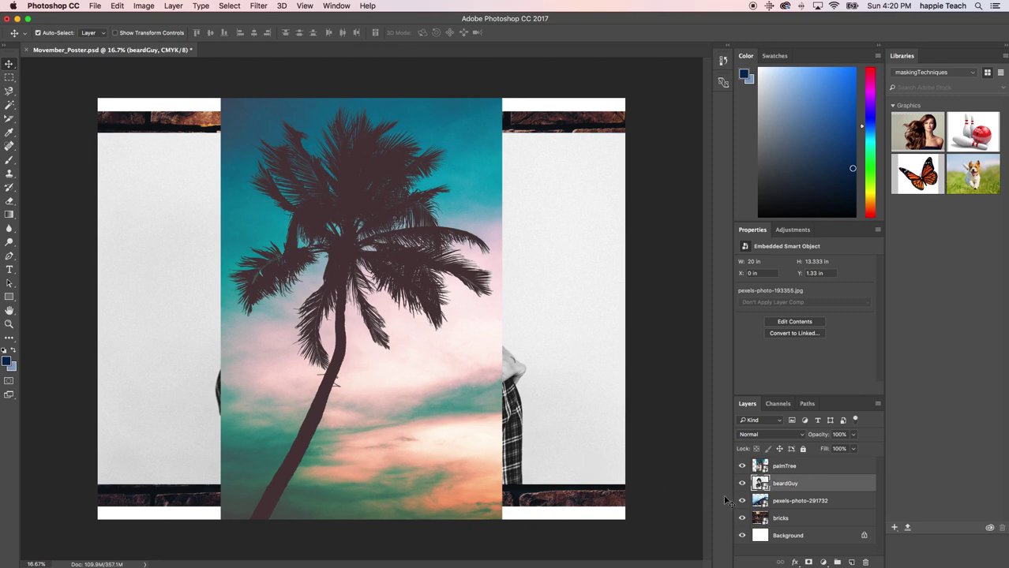
Rename the pexels-photo-291732 layer to mountains and save the document.
{"action": "double_click", "coordinate": [787, 501]}
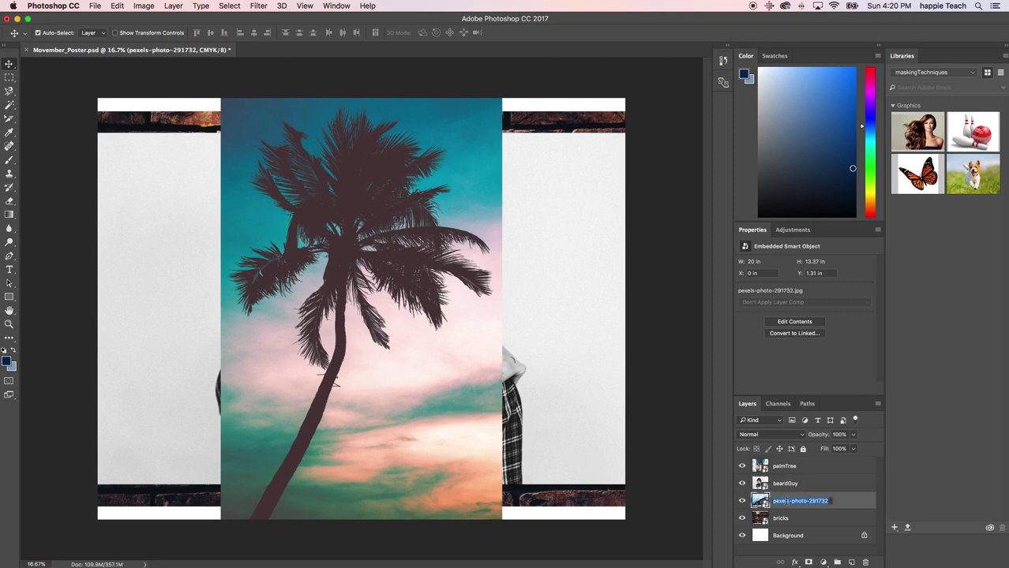
{"action": "type", "text": "mountains"}
{"action": "key", "text": "Return"}
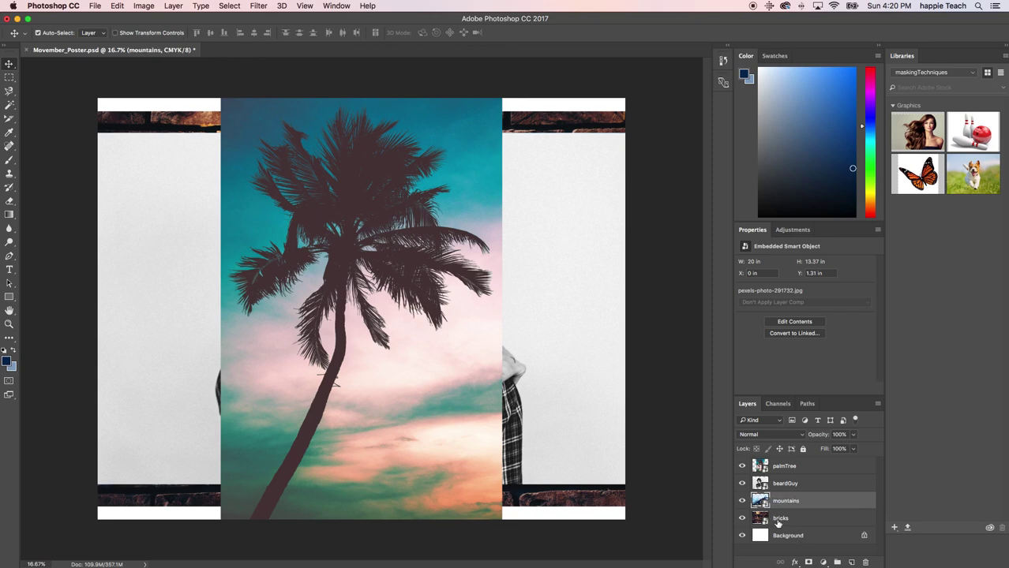
{"action": "key", "text": "super+s"}
Hide the palmTree, beardGuy and Background layers, leaving only mountains and bricks showing.
{"action": "left_click", "coordinate": [742, 466]}
{"action": "left_click", "coordinate": [742, 484]}
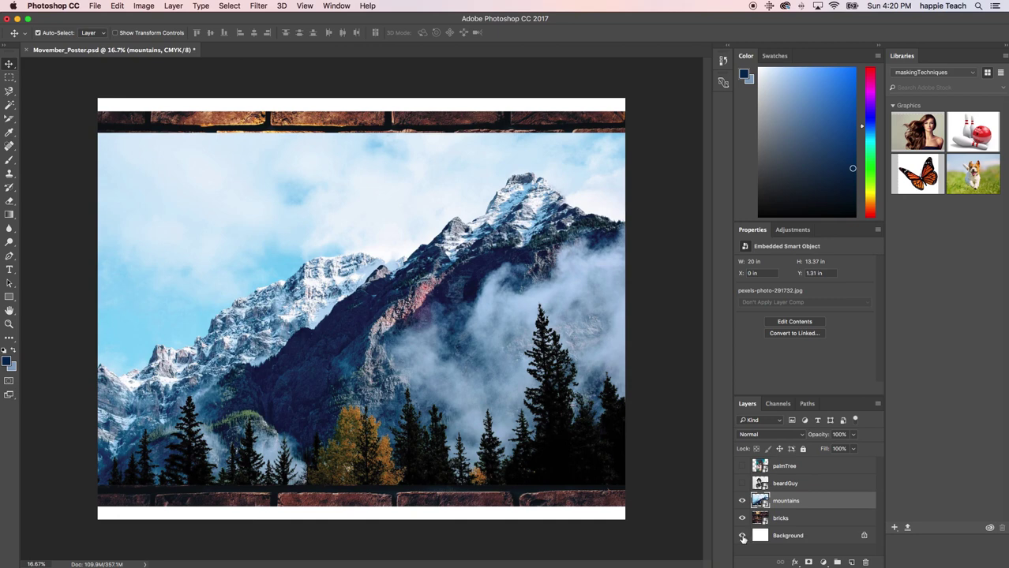
{"action": "left_click", "coordinate": [742, 537]}
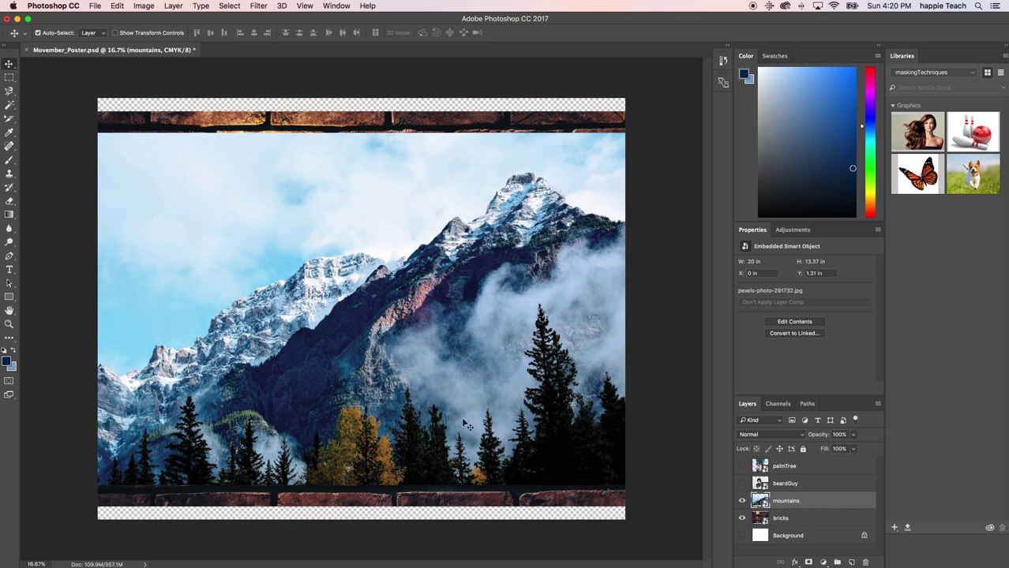
Scale the mountains layer proportionally from its centre to about 58% so it covers the whole canvas.
{"action": "key", "text": "ctrl+t"}
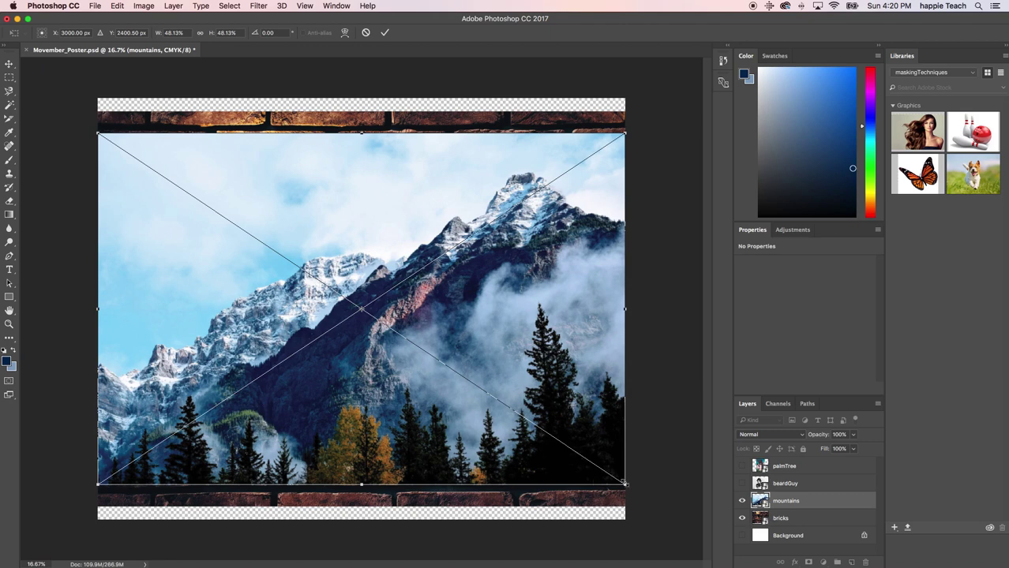
{"action": "left_click_drag", "start_coordinate": [623, 484], "coordinate": [666, 537]}
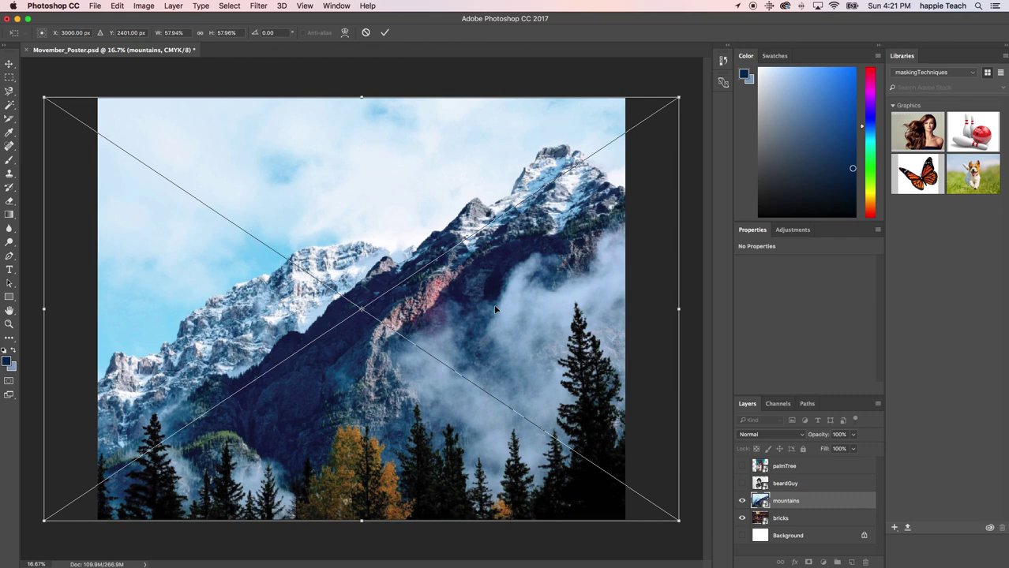
{"action": "key", "text": "Return"}
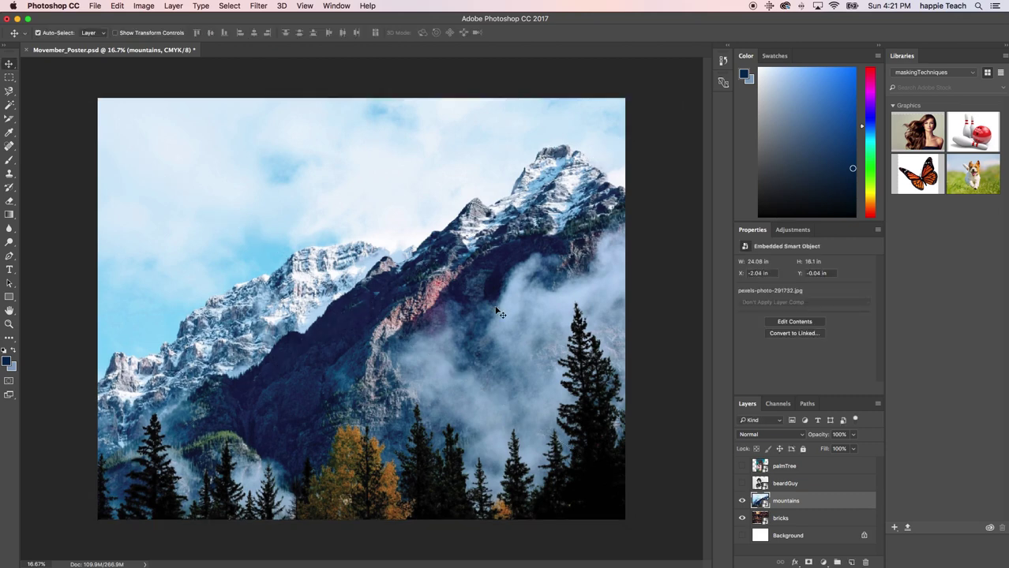
Hide the mountains layer and scale the bricks layer from its centre to about 41.6% so it fills the canvas.
{"action": "left_click", "coordinate": [788, 522]}
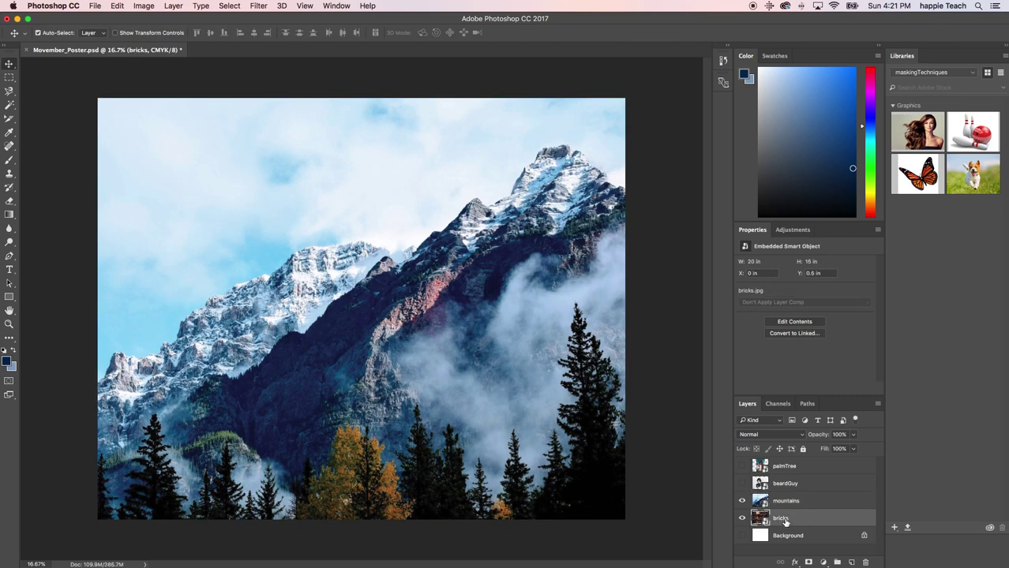
{"action": "left_click", "coordinate": [742, 502]}
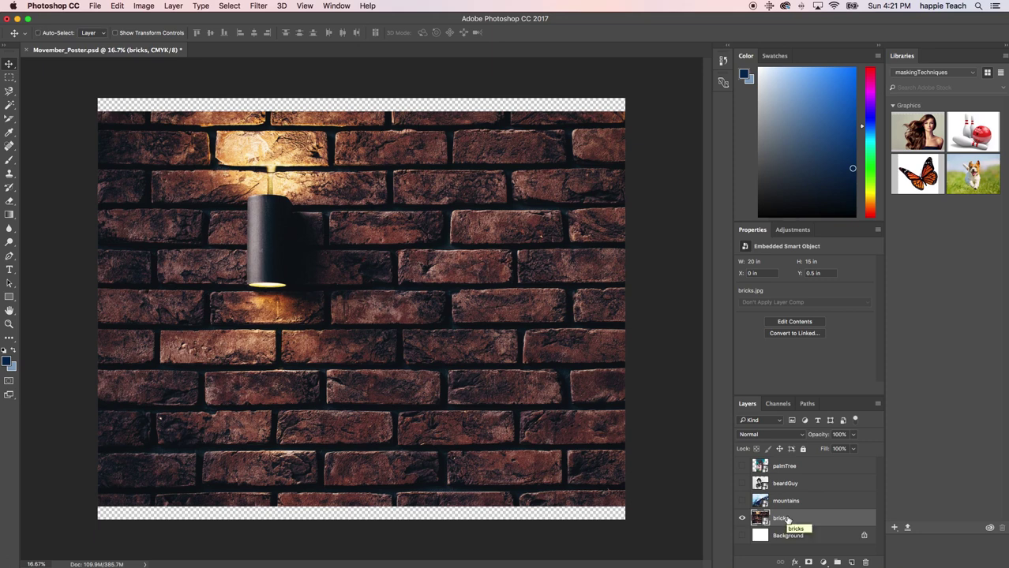
{"action": "key", "text": "super+t"}
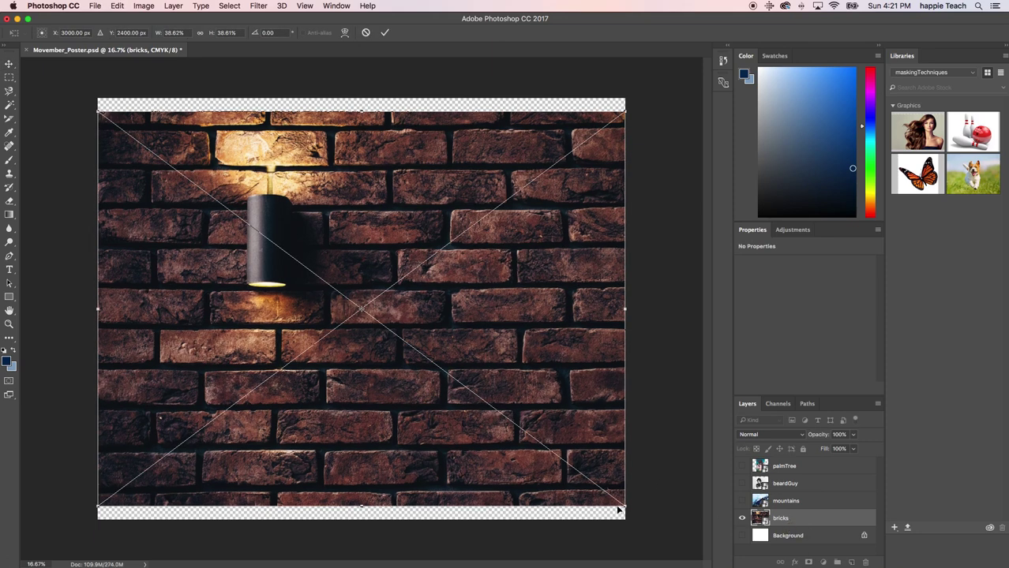
{"action": "left_click_drag", "start_coordinate": [624, 508], "coordinate": [645, 520]}
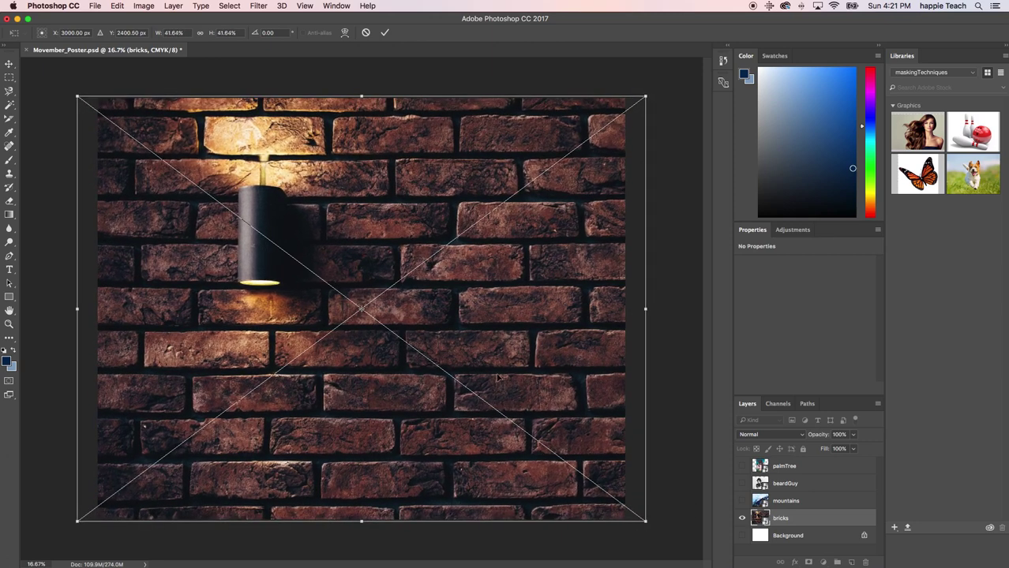
{"action": "key", "text": "Return"}
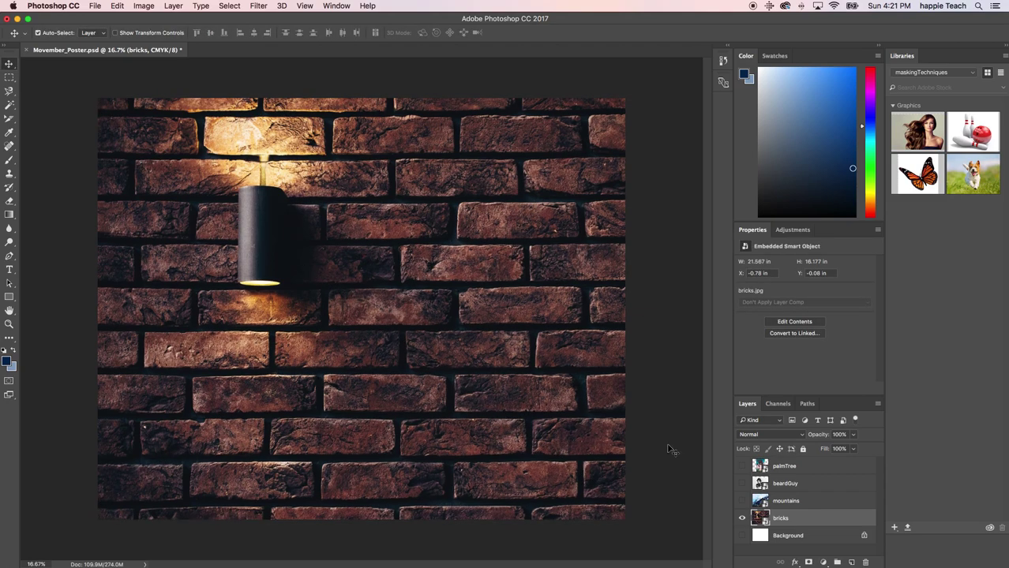
Show the mountains layer again and move it beneath the bricks layer.
{"action": "left_click", "coordinate": [742, 501]}
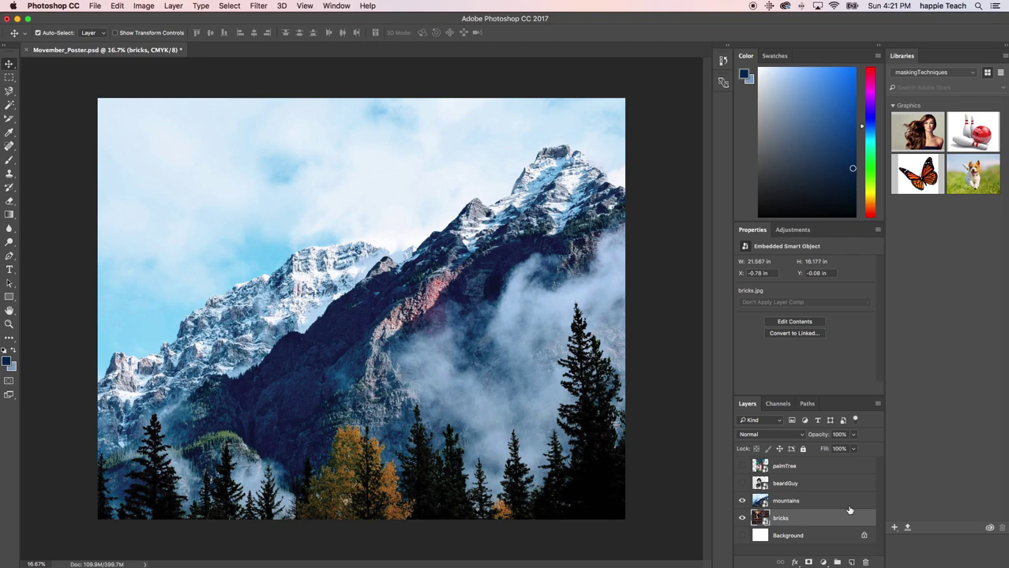
{"action": "left_click_drag", "start_coordinate": [838, 502], "coordinate": [832, 526]}
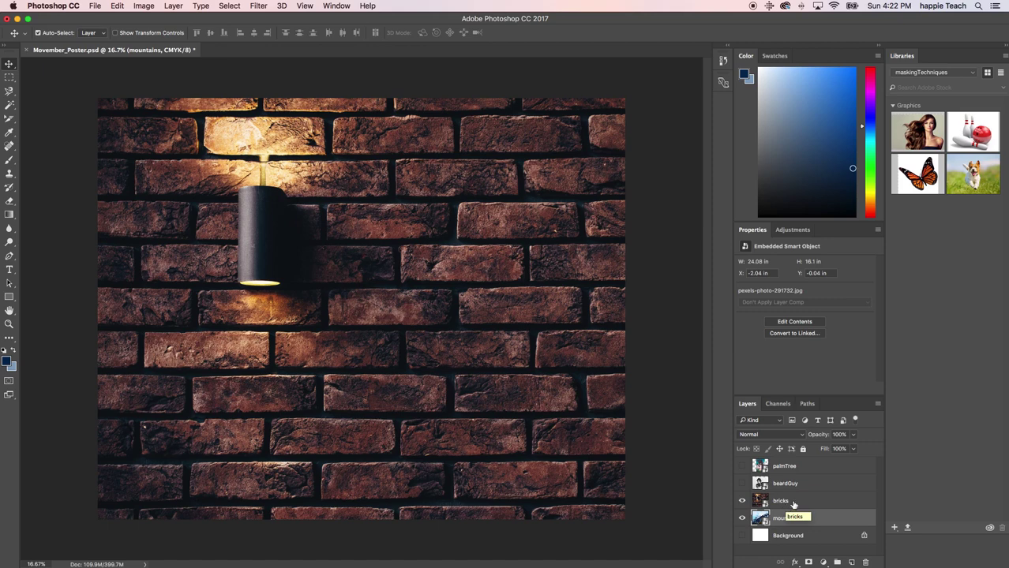
Lower the bricks layer's opacity to 49% so the mountains show through.
{"action": "left_click", "coordinate": [791, 504]}
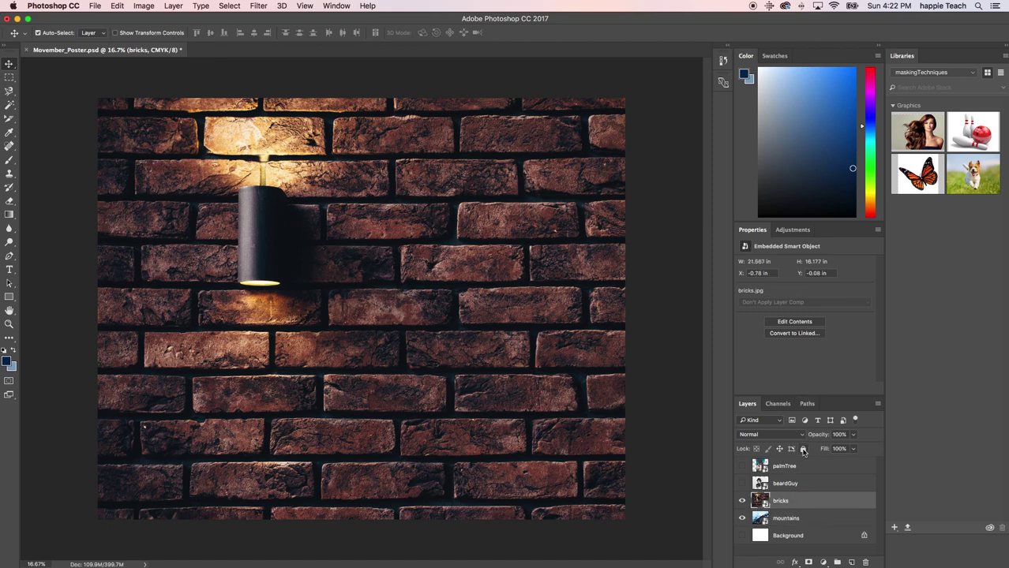
{"action": "left_click", "coordinate": [853, 434]}
{"action": "left_click_drag", "start_coordinate": [852, 450], "coordinate": [828, 450]}
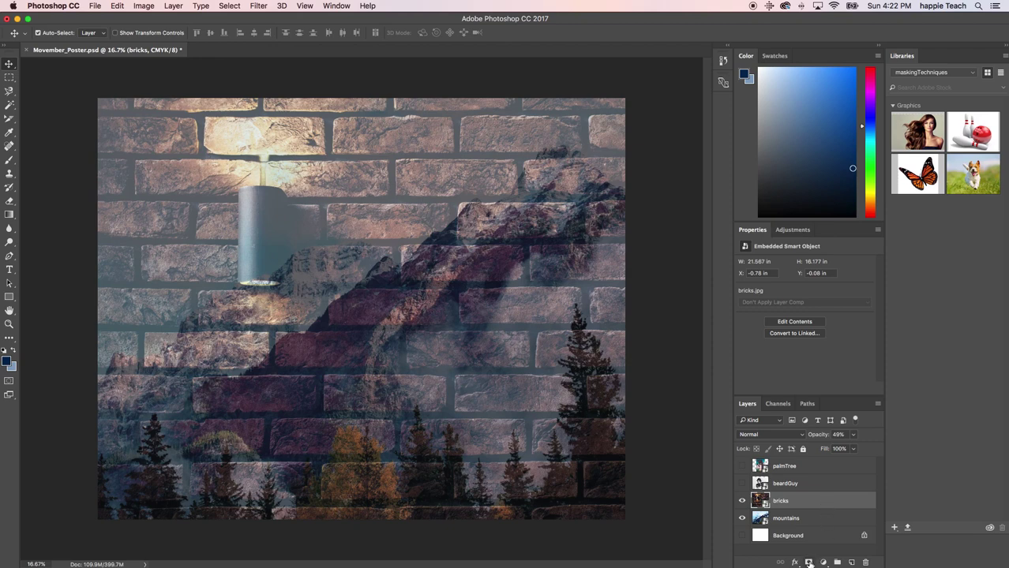
Add a layer mask to the bricks layer and ready the soft round Brush tool with black as the foreground colour.
{"action": "left_click", "coordinate": [808, 563]}
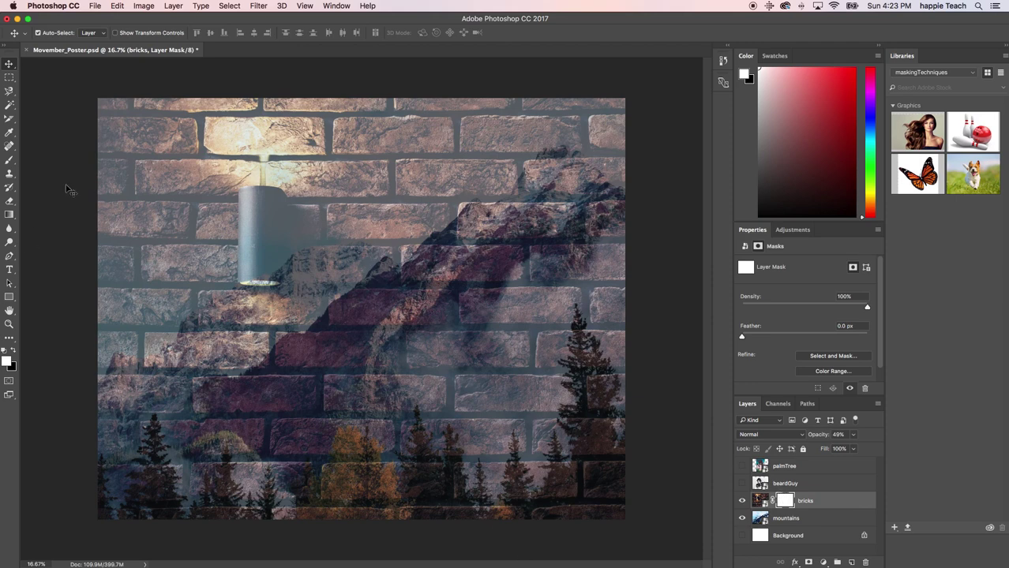
{"action": "left_click", "coordinate": [13, 353]}
{"action": "left_click", "coordinate": [9, 161]}
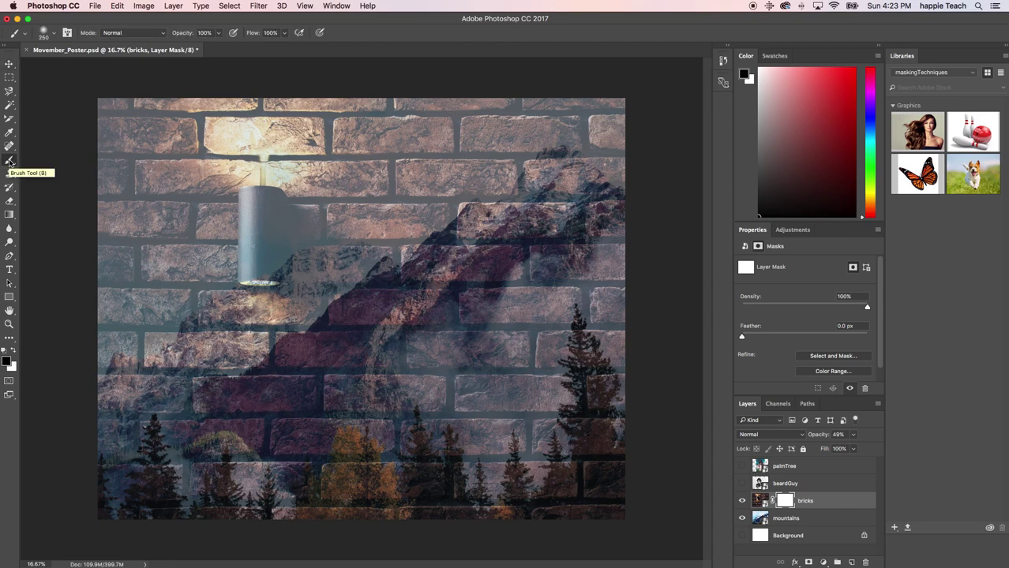
{"action": "left_click", "coordinate": [55, 34]}
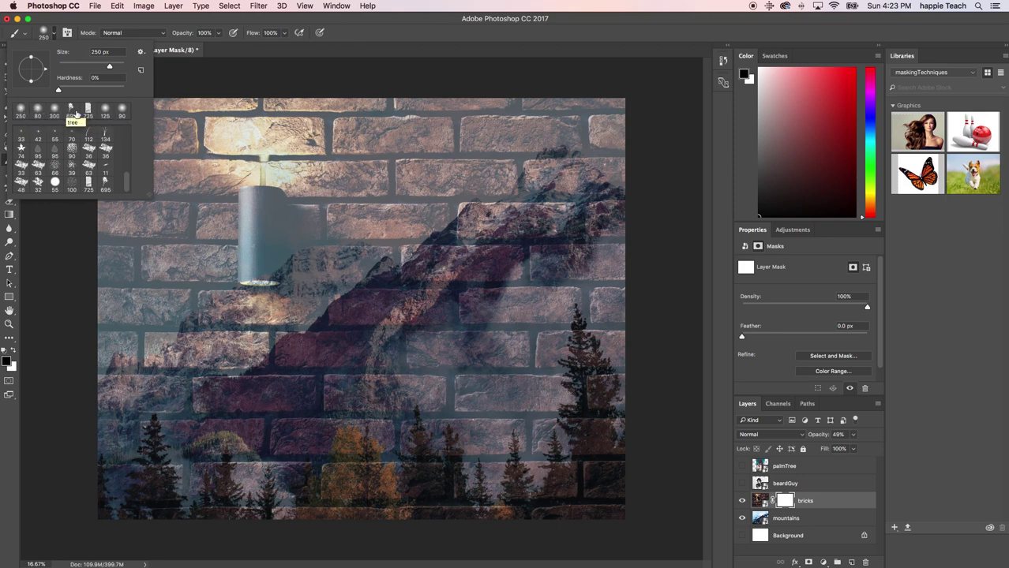
{"action": "left_click", "coordinate": [366, 45]}
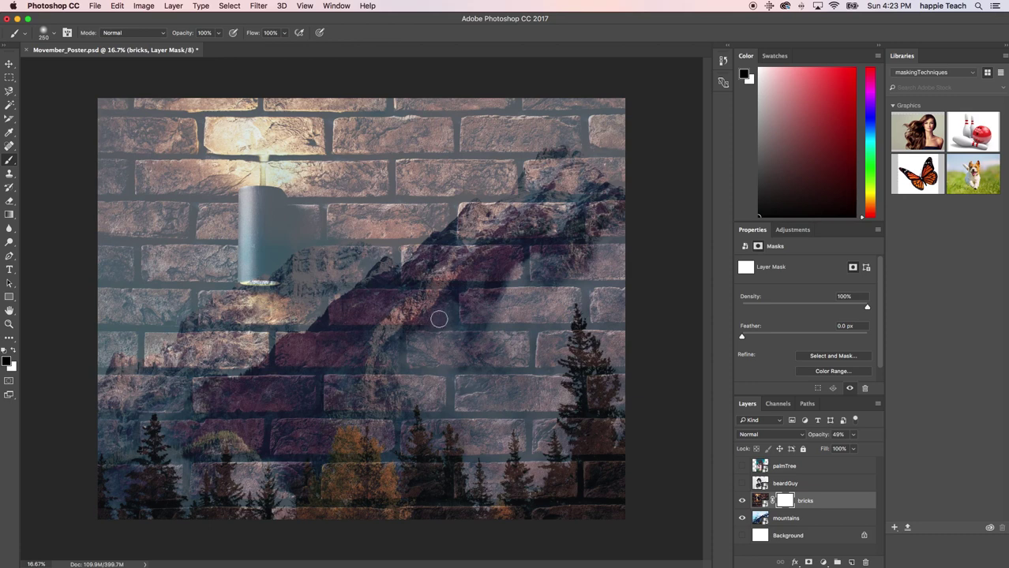
Enlarge the brush to 1100 px and paint black on the bricks mask over the mountains, mist and trees up to the ridge line.
{"action": "key", "text": "bracketright"}
{"action": "key", "text": "bracketright"}
{"action": "key", "text": "bracketright"}
{"action": "key", "text": "bracketright"}
{"action": "key", "text": "bracketright"}
{"action": "key", "text": "bracketright"}
{"action": "key", "text": "bracketright"}
{"action": "key", "text": "bracketright"}
{"action": "key", "text": "bracketright"}
{"action": "mouse_move", "coordinate": [443, 308]}
{"action": "left_mouse_down"}
{"action": "mouse_move", "coordinate": [440, 330]}
{"action": "mouse_move", "coordinate": [458, 312]}
{"action": "mouse_move", "coordinate": [413, 331]}
{"action": "mouse_move", "coordinate": [473, 299]}
{"action": "mouse_move", "coordinate": [437, 306]}
{"action": "mouse_move", "coordinate": [408, 329]}
{"action": "mouse_move", "coordinate": [374, 366]}
{"action": "mouse_move", "coordinate": [378, 392]}
{"action": "mouse_move", "coordinate": [501, 373]}
{"action": "mouse_move", "coordinate": [545, 274]}
{"action": "mouse_move", "coordinate": [573, 267]}
{"action": "mouse_move", "coordinate": [570, 435]}
{"action": "mouse_move", "coordinate": [581, 413]}
{"action": "mouse_move", "coordinate": [578, 282]}
{"action": "mouse_move", "coordinate": [581, 457]}
{"action": "mouse_move", "coordinate": [556, 482]}
{"action": "mouse_move", "coordinate": [366, 487]}
{"action": "mouse_move", "coordinate": [577, 477]}
{"action": "mouse_move", "coordinate": [368, 504]}
{"action": "mouse_move", "coordinate": [246, 483]}
{"action": "mouse_move", "coordinate": [393, 472]}
{"action": "mouse_move", "coordinate": [140, 477]}
{"action": "mouse_move", "coordinate": [179, 452]}
{"action": "mouse_move", "coordinate": [310, 417]}
{"action": "mouse_move", "coordinate": [379, 337]}
{"action": "mouse_move", "coordinate": [585, 241]}
{"action": "mouse_move", "coordinate": [586, 224]}
{"action": "mouse_move", "coordinate": [563, 206]}
{"action": "mouse_move", "coordinate": [259, 440]}
{"action": "mouse_move", "coordinate": [299, 393]}
{"action": "mouse_move", "coordinate": [353, 281]}
{"action": "mouse_move", "coordinate": [320, 294]}
{"action": "mouse_move", "coordinate": [217, 382]}
{"action": "mouse_move", "coordinate": [164, 388]}
{"action": "mouse_move", "coordinate": [124, 421]}
{"action": "mouse_move", "coordinate": [138, 460]}
{"action": "mouse_move", "coordinate": [282, 437]}
{"action": "mouse_move", "coordinate": [215, 438]}
{"action": "mouse_move", "coordinate": [555, 436]}
{"action": "mouse_move", "coordinate": [582, 482]}
{"action": "mouse_move", "coordinate": [619, 289]}
{"action": "mouse_move", "coordinate": [596, 237]}
{"action": "mouse_move", "coordinate": [531, 247]}
{"action": "mouse_move", "coordinate": [552, 239]}
{"action": "mouse_move", "coordinate": [551, 207]}
{"action": "mouse_move", "coordinate": [528, 242]}
{"action": "mouse_move", "coordinate": [349, 338]}
{"action": "mouse_move", "coordinate": [142, 423]}
{"action": "mouse_move", "coordinate": [315, 315]}
{"action": "mouse_move", "coordinate": [467, 264]}
{"action": "mouse_move", "coordinate": [484, 248]}
{"action": "mouse_move", "coordinate": [474, 277]}
{"action": "mouse_move", "coordinate": [490, 261]}
{"action": "mouse_move", "coordinate": [474, 264]}
{"action": "mouse_move", "coordinate": [536, 256]}
{"action": "mouse_move", "coordinate": [564, 198]}
{"action": "mouse_move", "coordinate": [585, 190]}
{"action": "mouse_move", "coordinate": [593, 206]}
{"action": "mouse_move", "coordinate": [569, 186]}
{"action": "mouse_move", "coordinate": [544, 225]}
{"action": "mouse_move", "coordinate": [448, 284]}
{"action": "mouse_move", "coordinate": [486, 117]}
{"action": "left_mouse_up"}
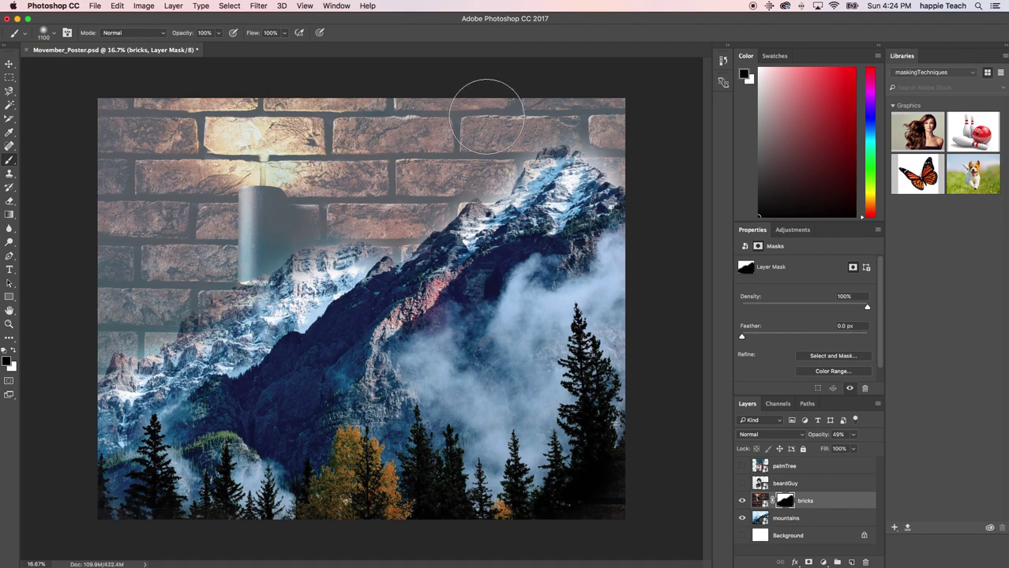
Paint white on the bricks mask along the mountain ridge to bring bricks back over the peaks, then restore black as foreground.
{"action": "key", "text": "x"}
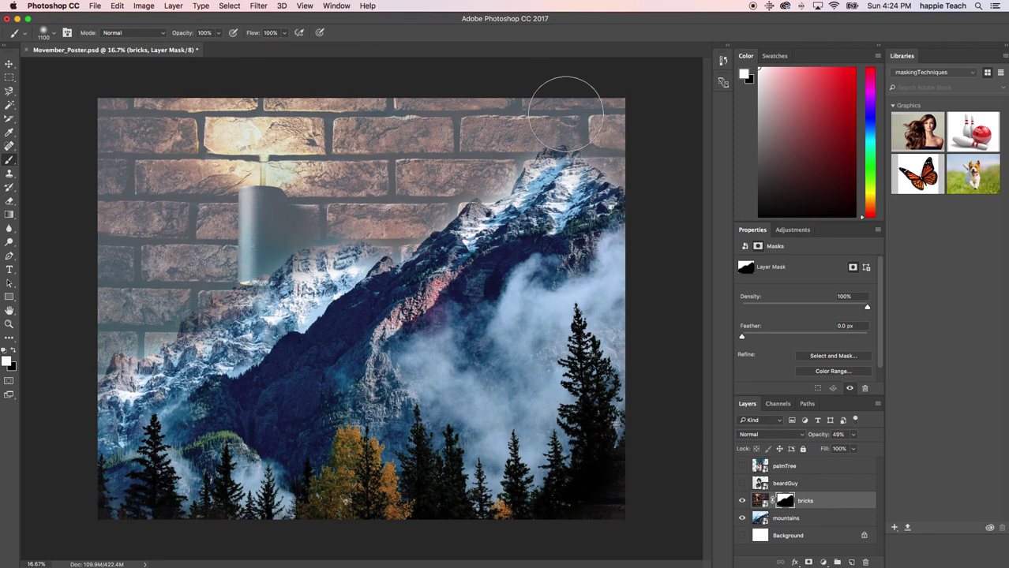
{"action": "mouse_move", "coordinate": [574, 126]}
{"action": "left_mouse_down"}
{"action": "mouse_move", "coordinate": [615, 162]}
{"action": "mouse_move", "coordinate": [573, 146]}
{"action": "mouse_move", "coordinate": [543, 157]}
{"action": "mouse_move", "coordinate": [412, 229]}
{"action": "mouse_move", "coordinate": [305, 259]}
{"action": "mouse_move", "coordinate": [105, 373]}
{"action": "left_mouse_up"}
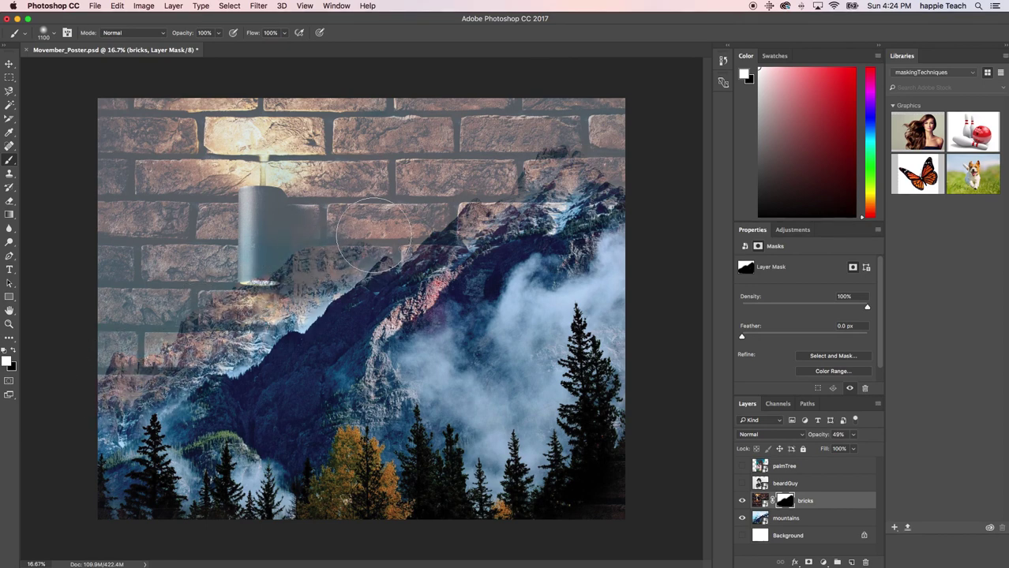
{"action": "mouse_move", "coordinate": [451, 207]}
{"action": "left_mouse_down"}
{"action": "mouse_move", "coordinate": [556, 168]}
{"action": "mouse_move", "coordinate": [619, 168]}
{"action": "mouse_move", "coordinate": [585, 166]}
{"action": "left_mouse_up"}
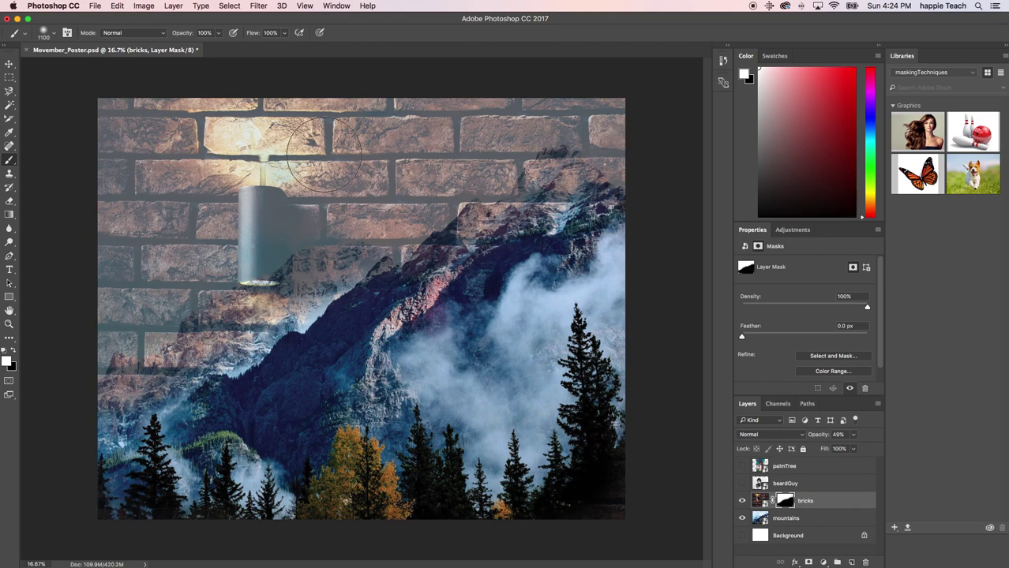
{"action": "key", "text": "x"}
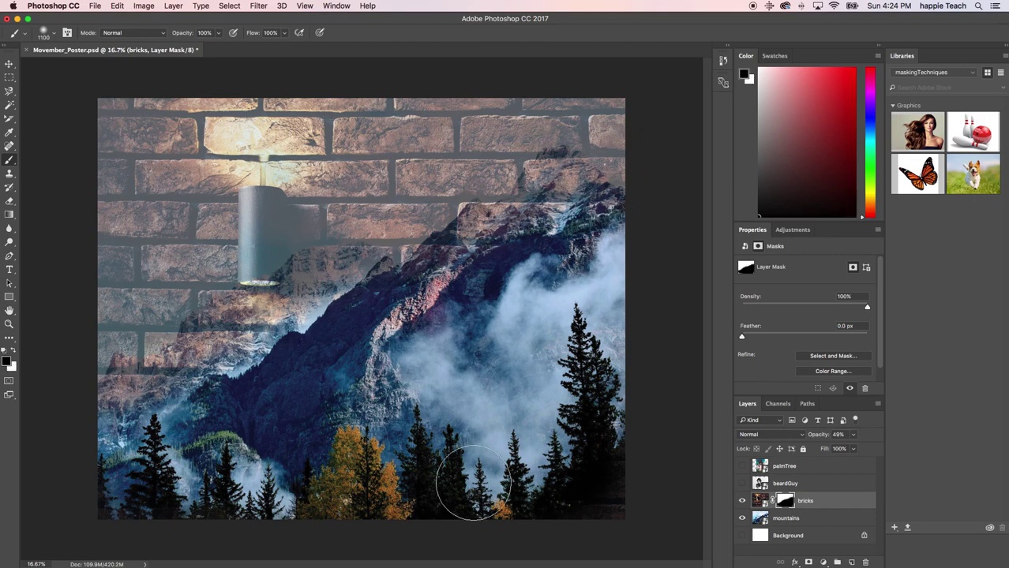
Raise the bricks layer's opacity to 100%.
{"action": "left_click", "coordinate": [818, 503]}
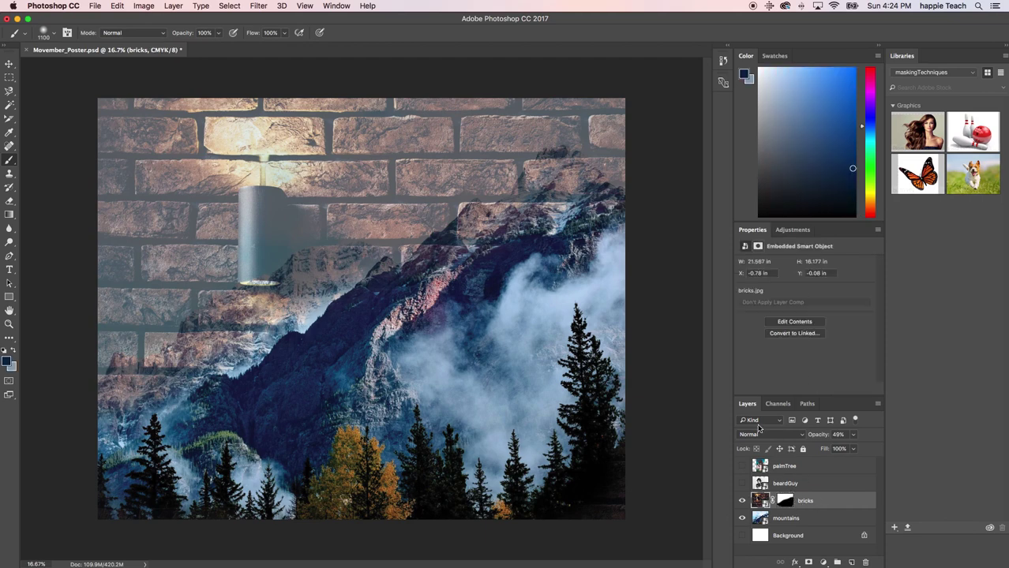
{"action": "left_click", "coordinate": [853, 436]}
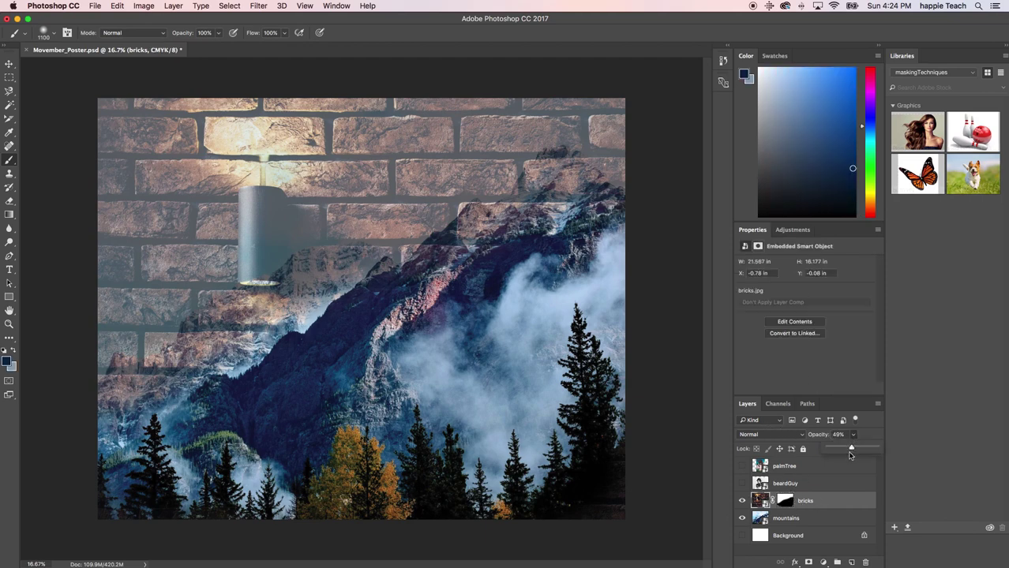
{"action": "left_click_drag", "start_coordinate": [878, 451], "coordinate": [899, 447]}
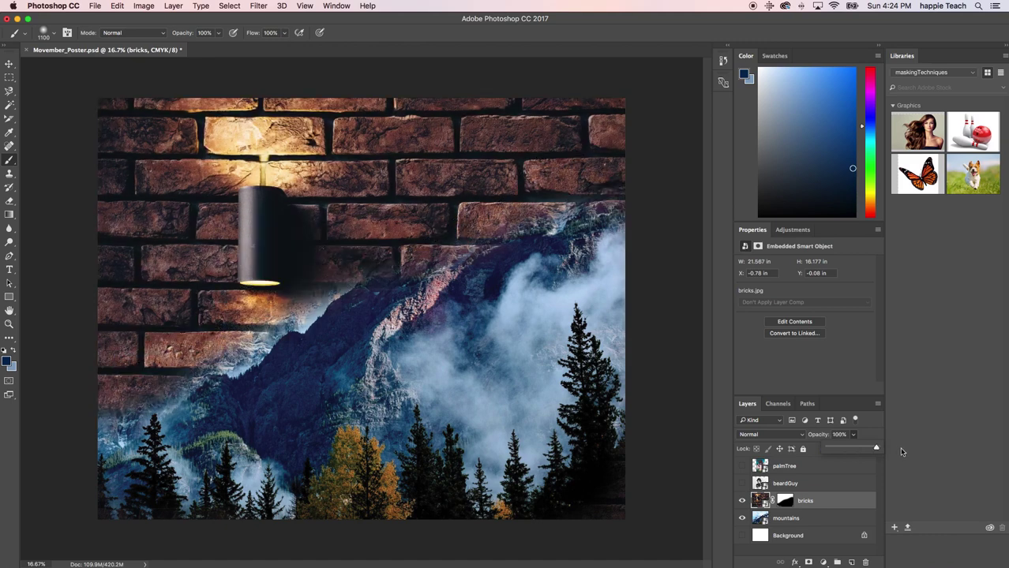
Paint black on the bricks mask along the canvas's lower edge to hide the leftover bricks among the trees.
{"action": "left_click", "coordinate": [784, 506]}
{"action": "left_click", "coordinate": [784, 503]}
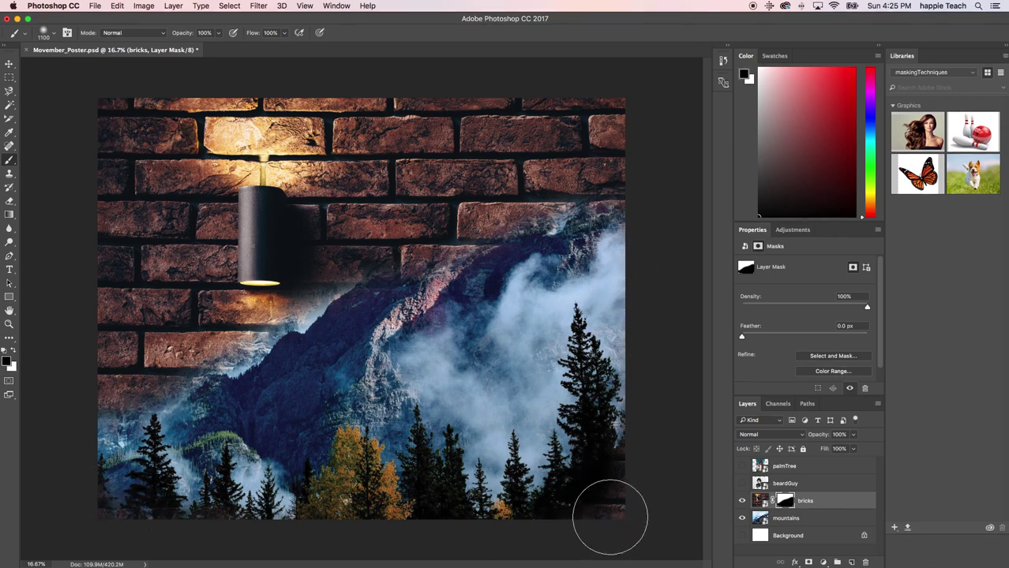
{"action": "key", "text": "x"}
{"action": "mouse_move", "coordinate": [607, 507]}
{"action": "left_mouse_down"}
{"action": "mouse_move", "coordinate": [618, 505]}
{"action": "mouse_move", "coordinate": [596, 480]}
{"action": "mouse_move", "coordinate": [589, 498]}
{"action": "mouse_move", "coordinate": [227, 509]}
{"action": "mouse_move", "coordinate": [129, 499]}
{"action": "mouse_move", "coordinate": [168, 505]}
{"action": "left_mouse_up"}
{"action": "key", "text": "x"}
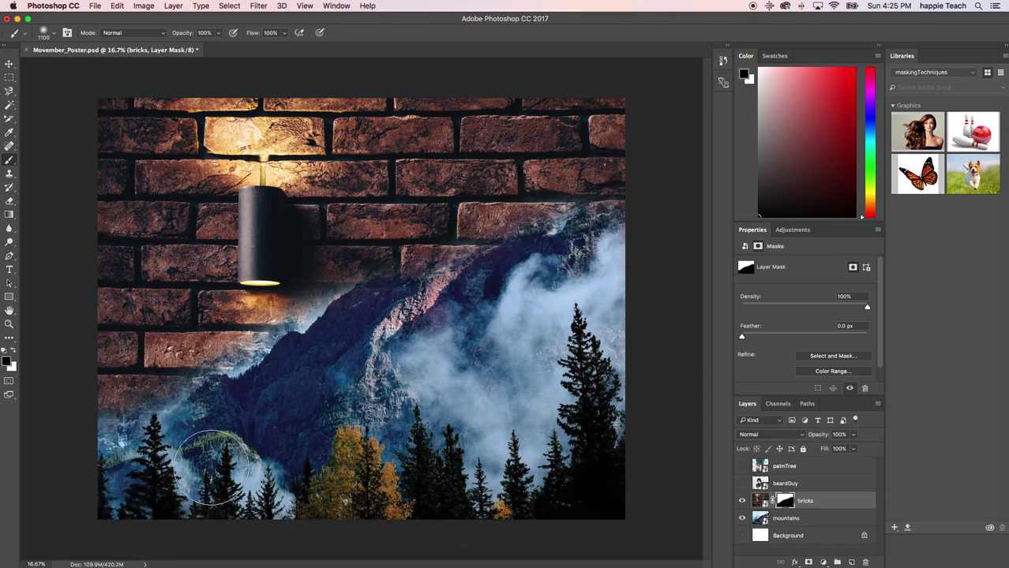
Set the brush opacity to 40% and paint white on the bricks mask to faintly reveal bricks in the mist near the canvas's right edge.
{"action": "key", "text": "x"}
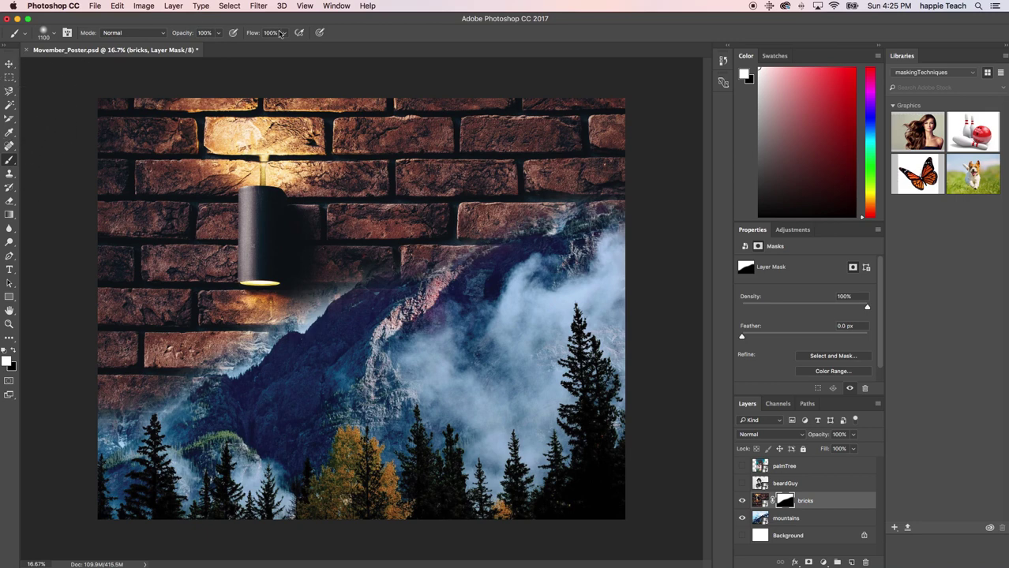
{"action": "left_click", "coordinate": [220, 37]}
{"action": "left_click_drag", "start_coordinate": [222, 49], "coordinate": [213, 49]}
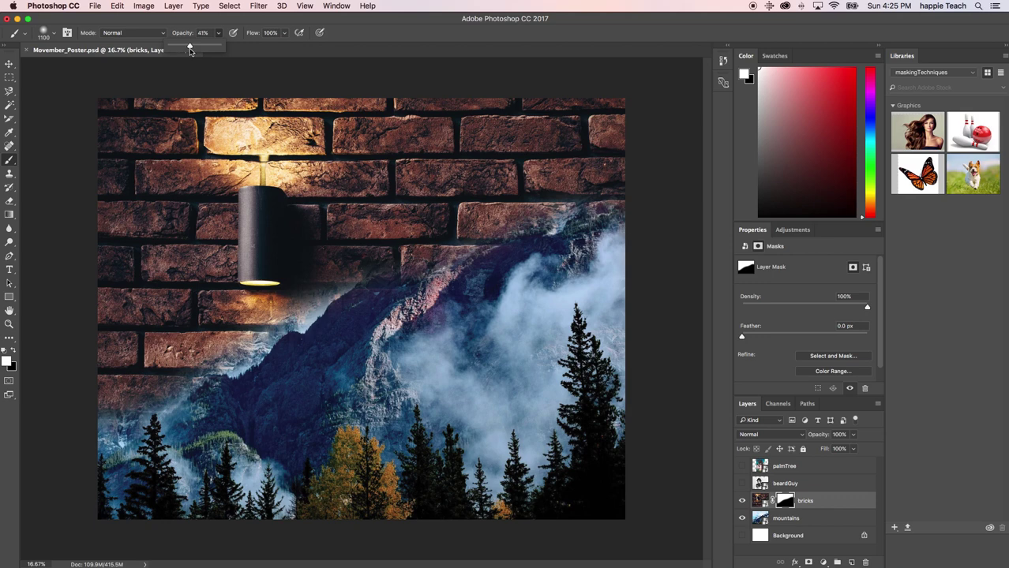
{"action": "left_click_drag", "start_coordinate": [627, 265], "coordinate": [575, 260]}
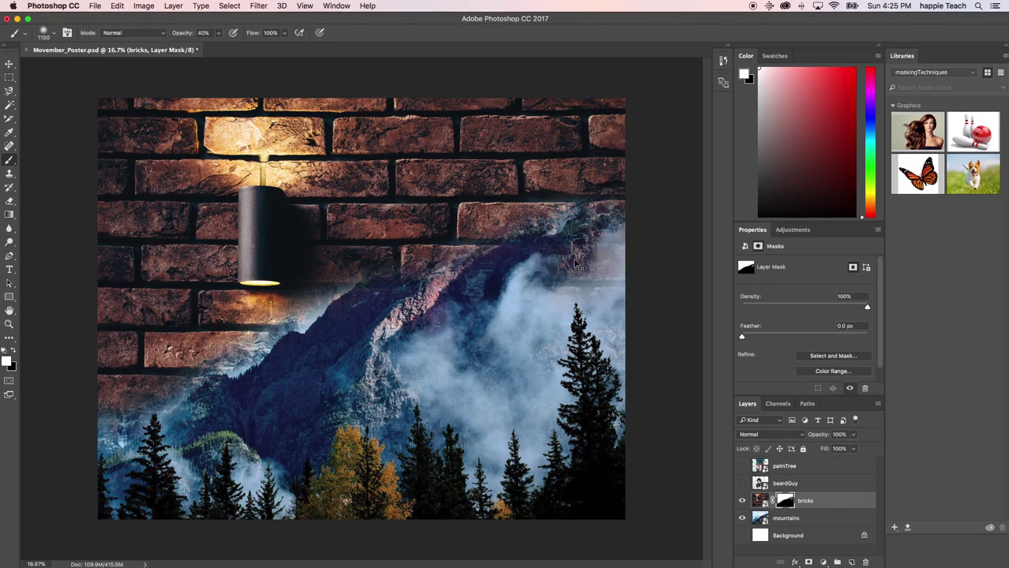
Undo the last white stroke and paint black at 40% opacity on the bricks mask to reveal the mountain peaks and ridge.
{"action": "key", "text": "ctrl+z"}
{"action": "key", "text": "x"}
{"action": "mouse_move", "coordinate": [596, 223]}
{"action": "left_mouse_down"}
{"action": "mouse_move", "coordinate": [569, 229]}
{"action": "mouse_move", "coordinate": [595, 221]}
{"action": "mouse_move", "coordinate": [589, 210]}
{"action": "mouse_move", "coordinate": [572, 220]}
{"action": "mouse_move", "coordinate": [593, 207]}
{"action": "mouse_move", "coordinate": [590, 189]}
{"action": "mouse_move", "coordinate": [595, 224]}
{"action": "mouse_move", "coordinate": [586, 194]}
{"action": "mouse_move", "coordinate": [464, 273]}
{"action": "mouse_move", "coordinate": [361, 307]}
{"action": "mouse_move", "coordinate": [291, 379]}
{"action": "mouse_move", "coordinate": [398, 290]}
{"action": "mouse_move", "coordinate": [460, 266]}
{"action": "mouse_move", "coordinate": [501, 225]}
{"action": "mouse_move", "coordinate": [597, 190]}
{"action": "mouse_move", "coordinate": [590, 195]}
{"action": "mouse_move", "coordinate": [601, 198]}
{"action": "mouse_move", "coordinate": [532, 218]}
{"action": "mouse_move", "coordinate": [227, 414]}
{"action": "mouse_move", "coordinate": [144, 450]}
{"action": "mouse_move", "coordinate": [255, 420]}
{"action": "mouse_move", "coordinate": [330, 355]}
{"action": "mouse_move", "coordinate": [471, 263]}
{"action": "left_mouse_up"}
{"action": "mouse_move", "coordinate": [502, 233]}
{"action": "left_mouse_down"}
{"action": "mouse_move", "coordinate": [551, 221]}
{"action": "mouse_move", "coordinate": [608, 182]}
{"action": "mouse_move", "coordinate": [604, 245]}
{"action": "mouse_move", "coordinate": [604, 205]}
{"action": "mouse_move", "coordinate": [602, 233]}
{"action": "mouse_move", "coordinate": [594, 207]}
{"action": "mouse_move", "coordinate": [584, 282]}
{"action": "left_mouse_up"}
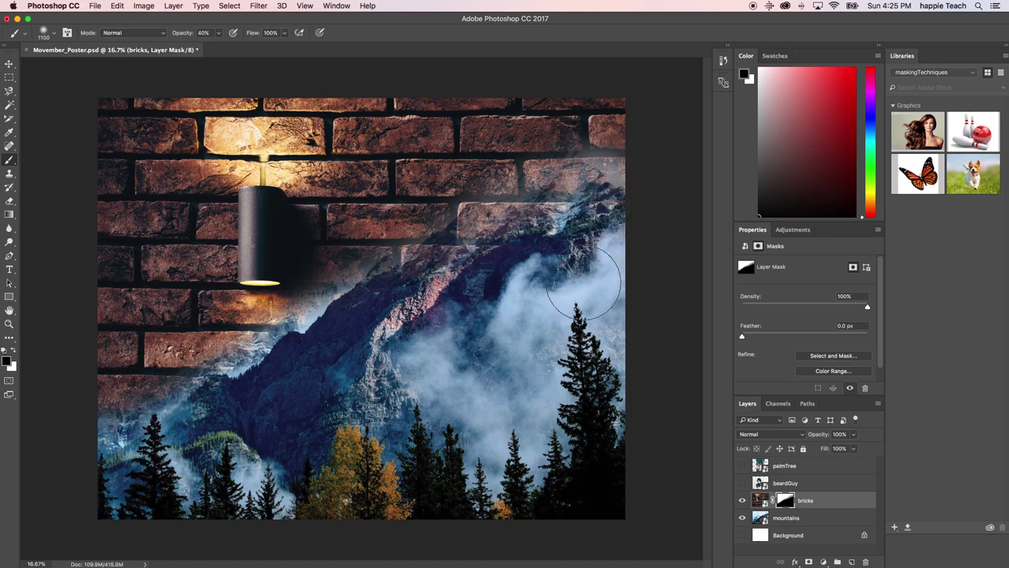
{"action": "mouse_move", "coordinate": [583, 282]}
{"action": "left_mouse_down"}
{"action": "mouse_move", "coordinate": [604, 253]}
{"action": "mouse_move", "coordinate": [604, 175]}
{"action": "mouse_move", "coordinate": [588, 177]}
{"action": "left_mouse_up"}
{"action": "mouse_move", "coordinate": [521, 252]}
{"action": "left_mouse_down"}
{"action": "mouse_move", "coordinate": [505, 253]}
{"action": "mouse_move", "coordinate": [580, 209]}
{"action": "mouse_move", "coordinate": [600, 169]}
{"action": "mouse_move", "coordinate": [533, 233]}
{"action": "mouse_move", "coordinate": [525, 267]}
{"action": "mouse_move", "coordinate": [466, 299]}
{"action": "mouse_move", "coordinate": [348, 320]}
{"action": "mouse_move", "coordinate": [351, 332]}
{"action": "mouse_move", "coordinate": [442, 237]}
{"action": "mouse_move", "coordinate": [497, 237]}
{"action": "mouse_move", "coordinate": [553, 189]}
{"action": "mouse_move", "coordinate": [604, 201]}
{"action": "mouse_move", "coordinate": [596, 185]}
{"action": "mouse_move", "coordinate": [544, 178]}
{"action": "mouse_move", "coordinate": [506, 237]}
{"action": "mouse_move", "coordinate": [367, 296]}
{"action": "mouse_move", "coordinate": [300, 363]}
{"action": "mouse_move", "coordinate": [154, 469]}
{"action": "mouse_move", "coordinate": [95, 454]}
{"action": "mouse_move", "coordinate": [217, 474]}
{"action": "mouse_move", "coordinate": [182, 496]}
{"action": "mouse_move", "coordinate": [217, 493]}
{"action": "mouse_move", "coordinate": [158, 483]}
{"action": "mouse_move", "coordinate": [118, 434]}
{"action": "mouse_move", "coordinate": [186, 436]}
{"action": "mouse_move", "coordinate": [83, 418]}
{"action": "left_mouse_up"}
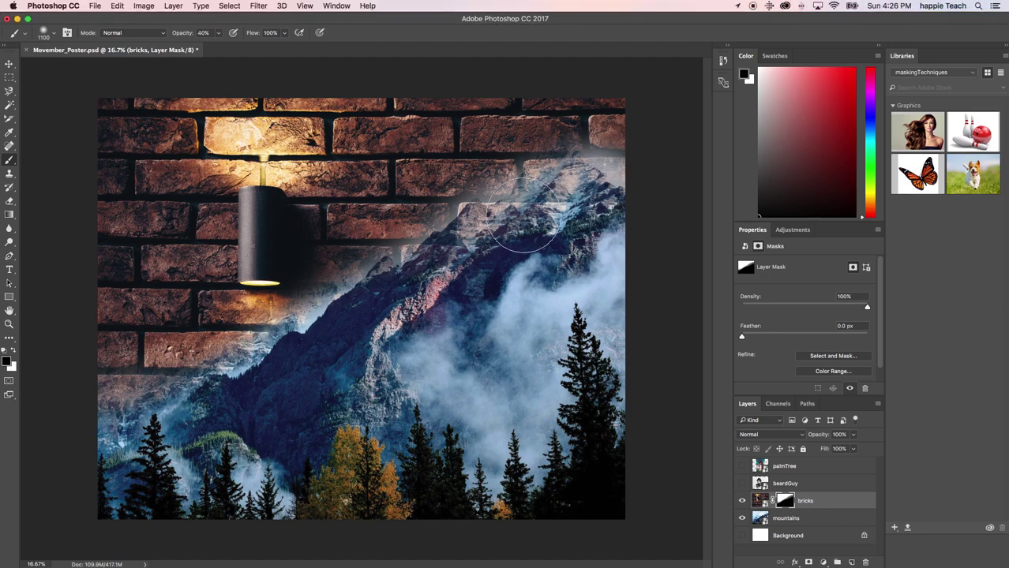
{"action": "mouse_move", "coordinate": [523, 213]}
{"action": "left_mouse_down"}
{"action": "mouse_move", "coordinate": [496, 231]}
{"action": "mouse_move", "coordinate": [526, 227]}
{"action": "mouse_move", "coordinate": [472, 253]}
{"action": "mouse_move", "coordinate": [523, 224]}
{"action": "mouse_move", "coordinate": [517, 177]}
{"action": "mouse_move", "coordinate": [577, 166]}
{"action": "mouse_move", "coordinate": [624, 207]}
{"action": "mouse_move", "coordinate": [570, 193]}
{"action": "left_mouse_up"}
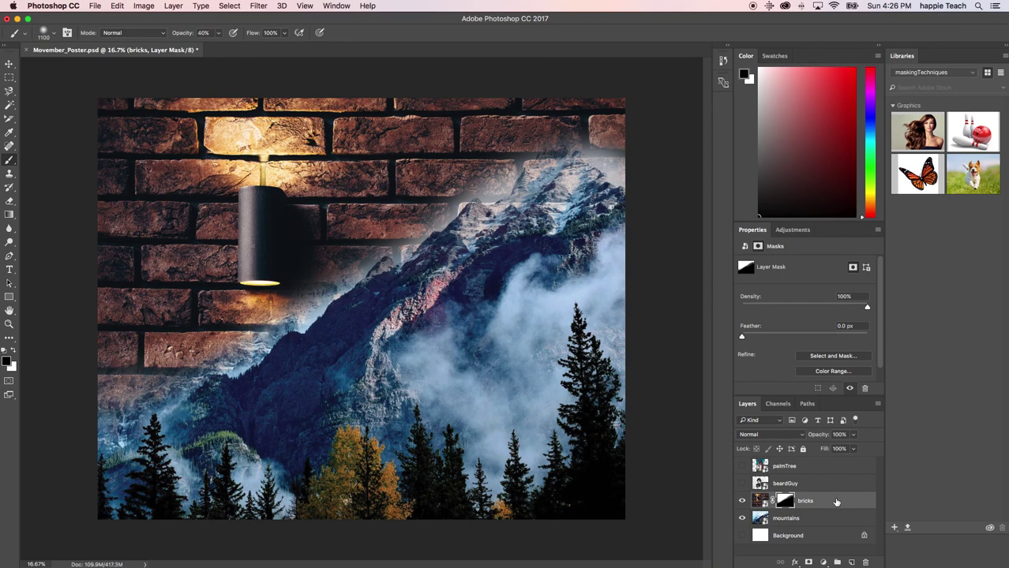
Show and select the beardGuy layer, pick the Magic Wand for its white background, and set the tolerance to 32.
{"action": "left_click", "coordinate": [742, 484]}
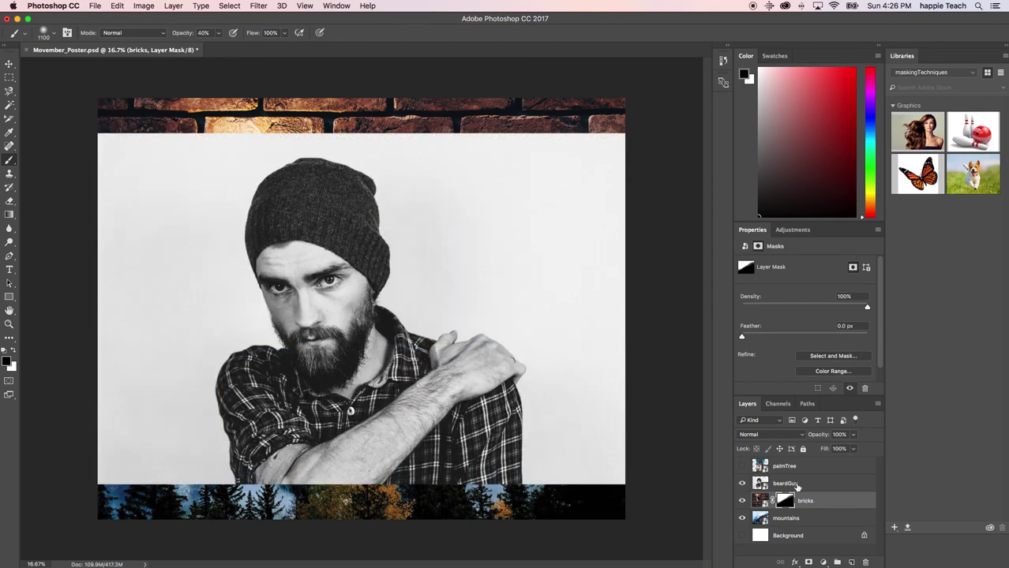
{"action": "left_click", "coordinate": [795, 485]}
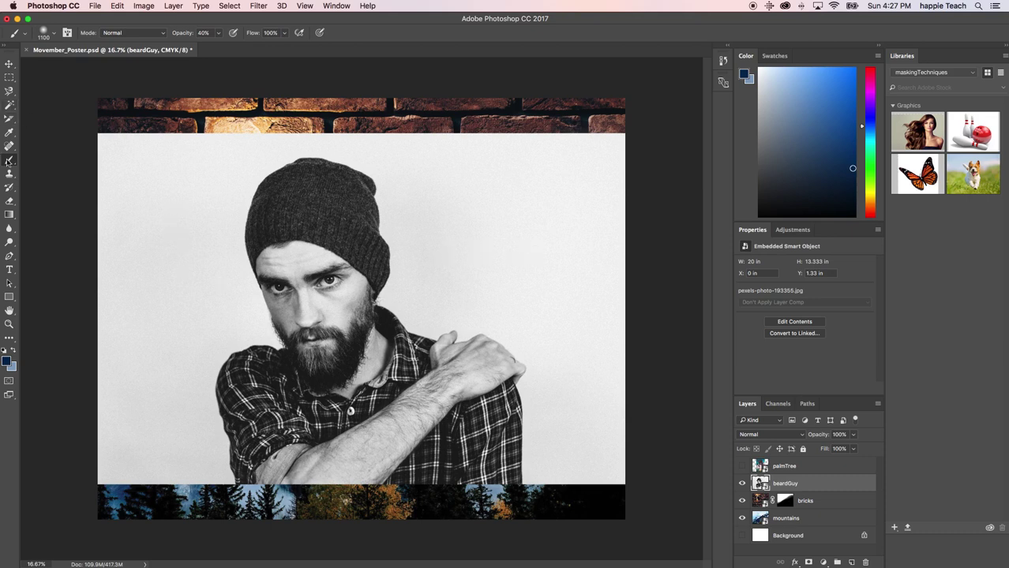
{"action": "left_click_drag", "start_coordinate": [10, 104], "coordinate": [55, 114]}
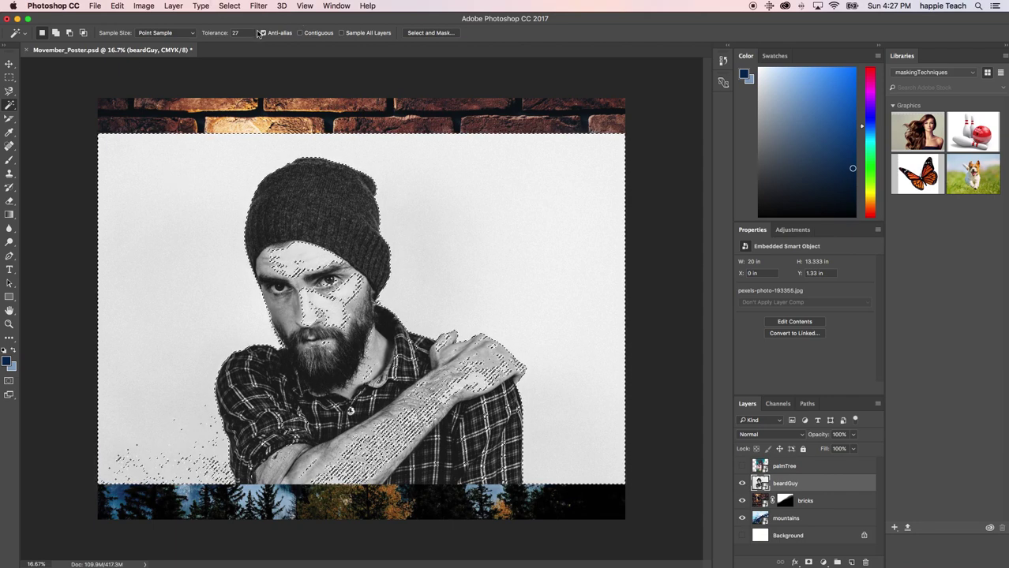
{"action": "left_click", "coordinate": [217, 35]}
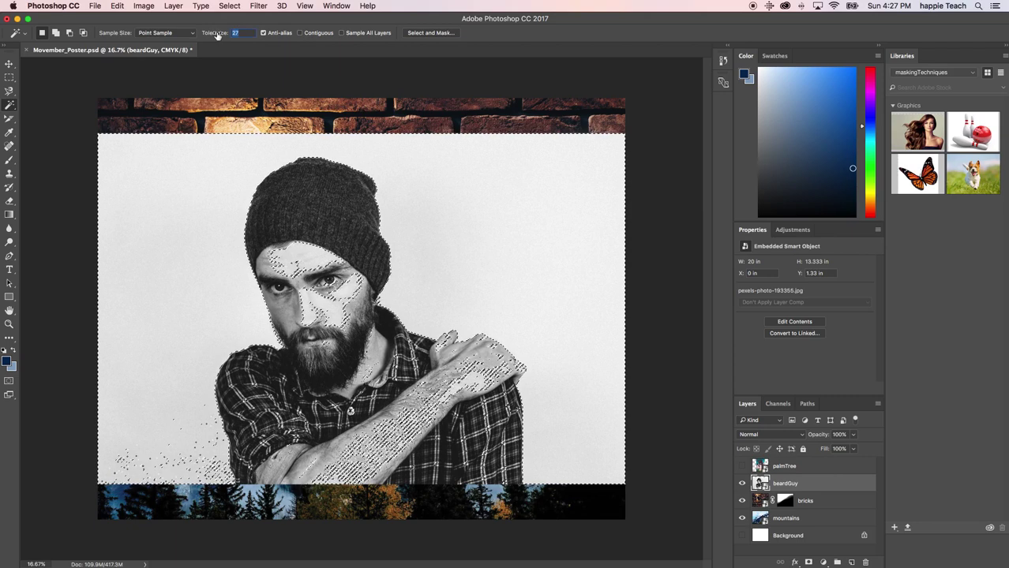
{"action": "type", "text": "32"}
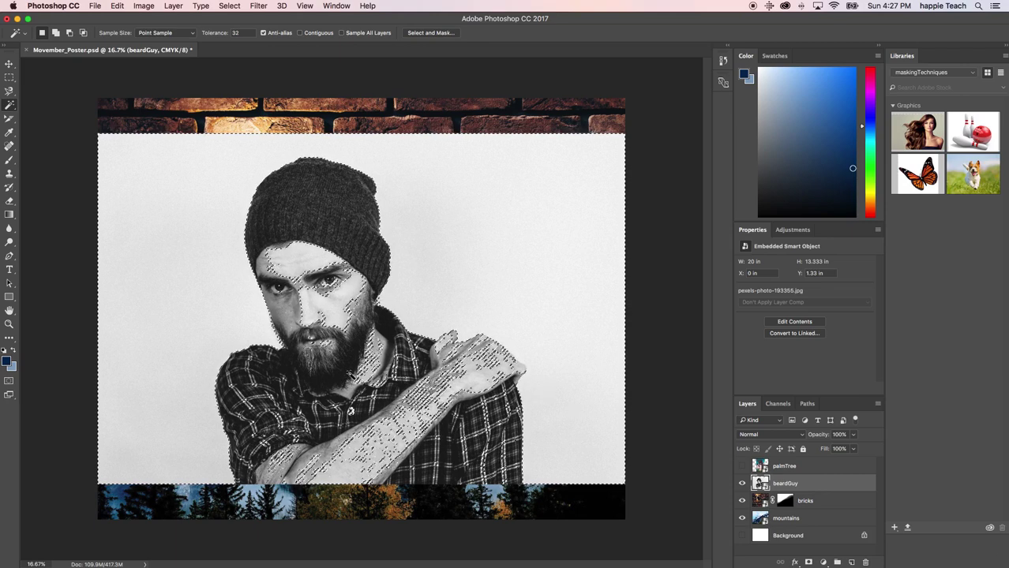
{"action": "key", "text": "super+d"}
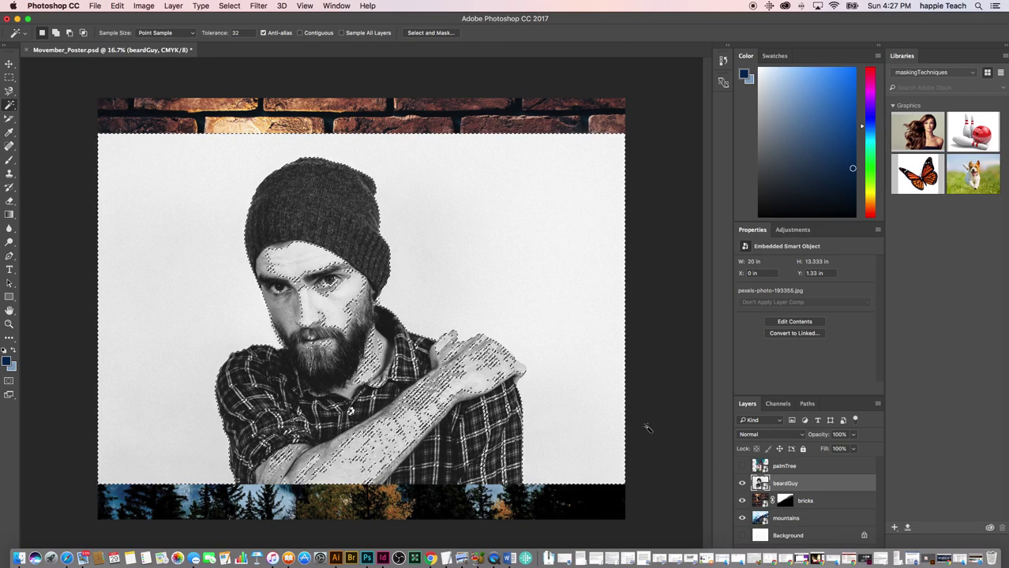
Limit the Magic Wand to contiguous pixels and select the white background around the man.
{"action": "left_click", "coordinate": [300, 33]}
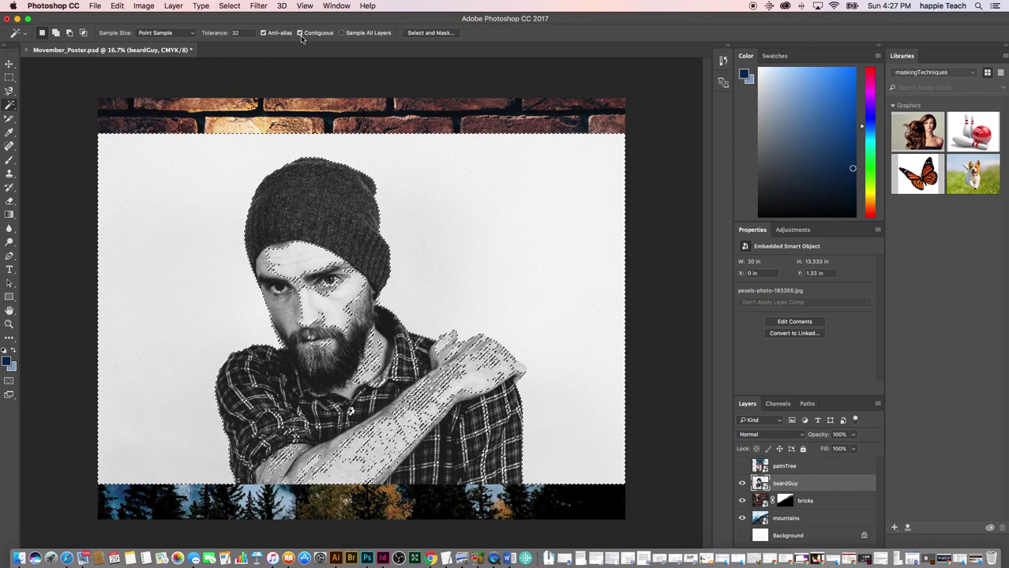
{"action": "left_click", "coordinate": [204, 191]}
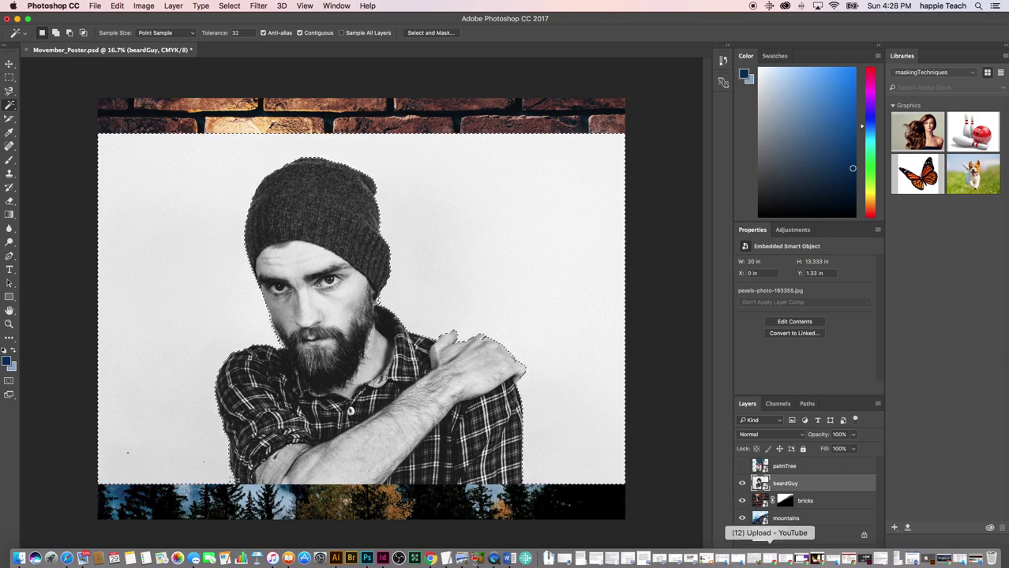
{"action": "key", "text": "ctrl+d"}
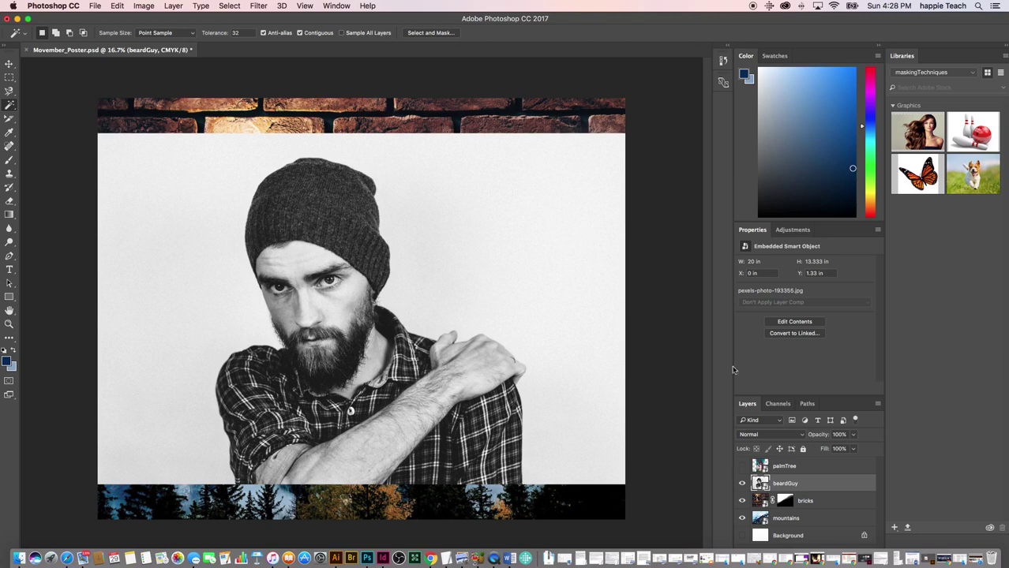
{"action": "key", "text": "ctrl+shift+d"}
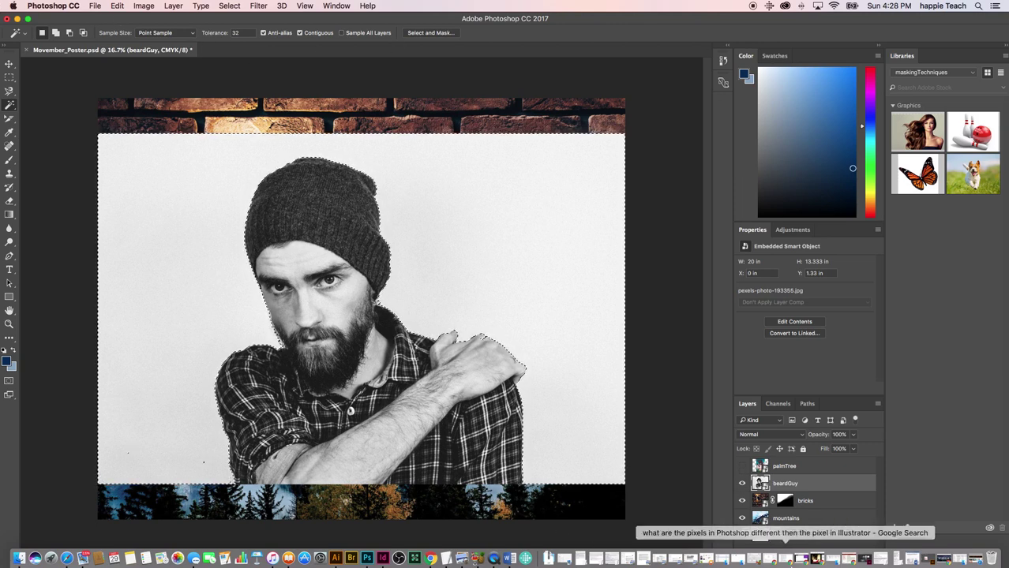
Try masking the beardGuy layer with the white background selection and undo the mask.
{"action": "left_click_drag", "start_coordinate": [750, 405], "coordinate": [754, 340]}
{"action": "left_click", "coordinate": [751, 330]}
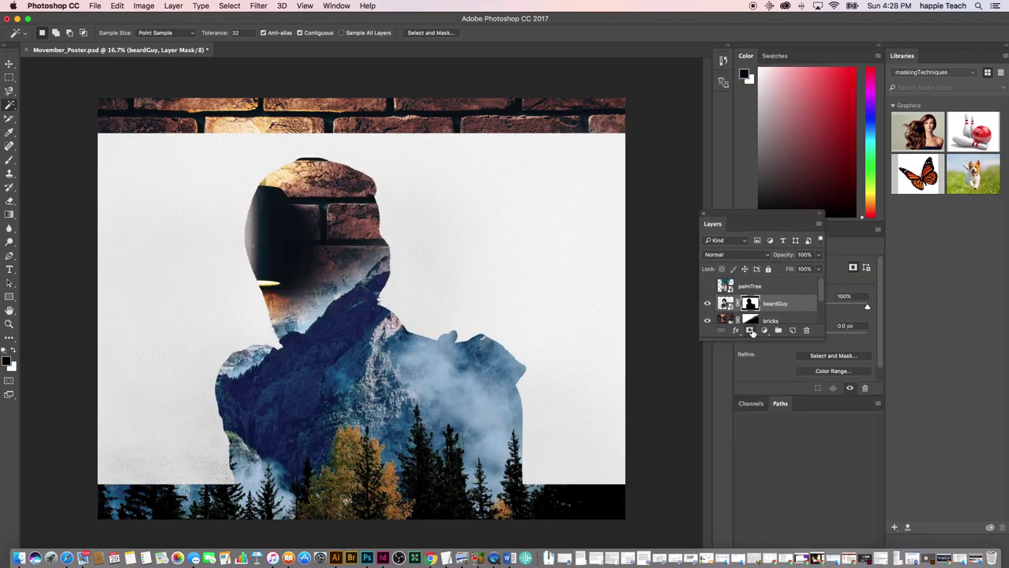
{"action": "key", "text": "super+z"}
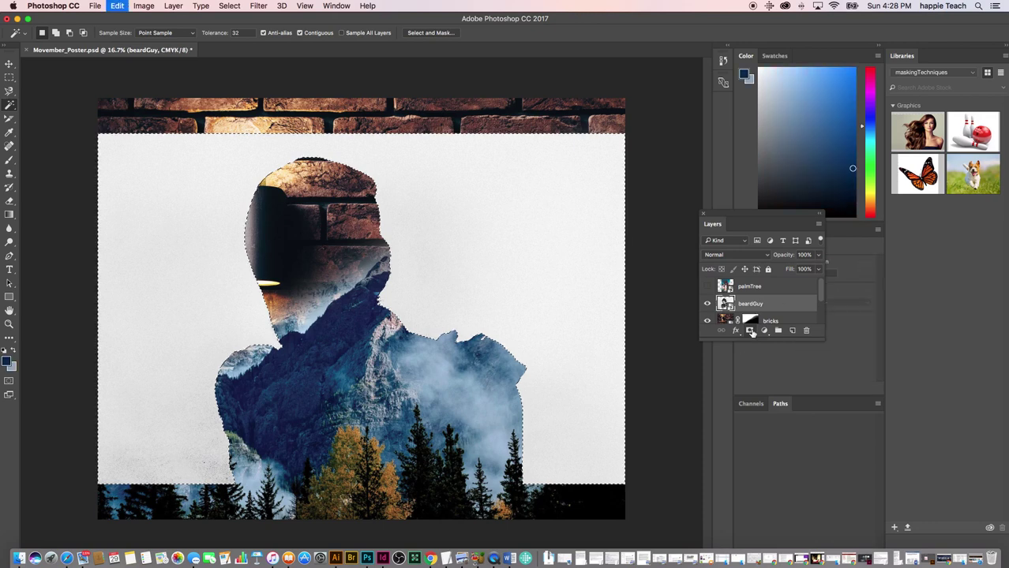
Invert the background selection and add it as a layer mask on the beardGuy layer.
{"action": "left_click", "coordinate": [229, 5]}
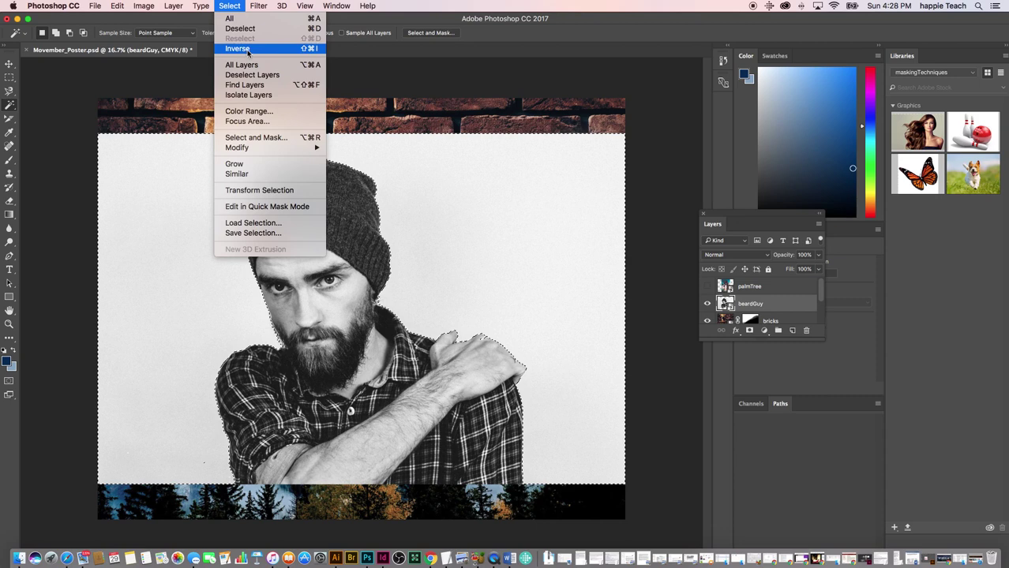
{"action": "left_click", "coordinate": [247, 49]}
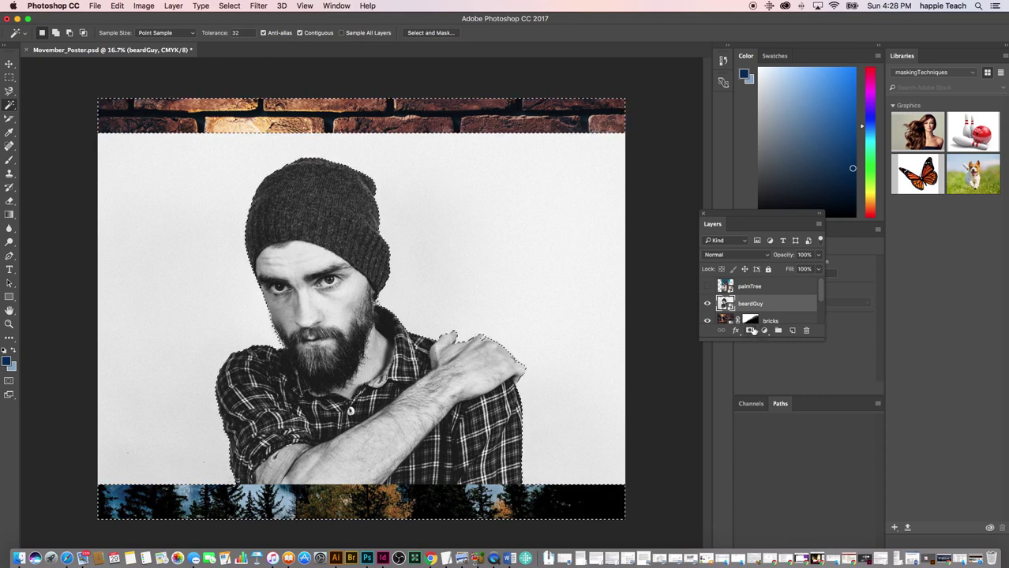
{"action": "left_click", "coordinate": [750, 330]}
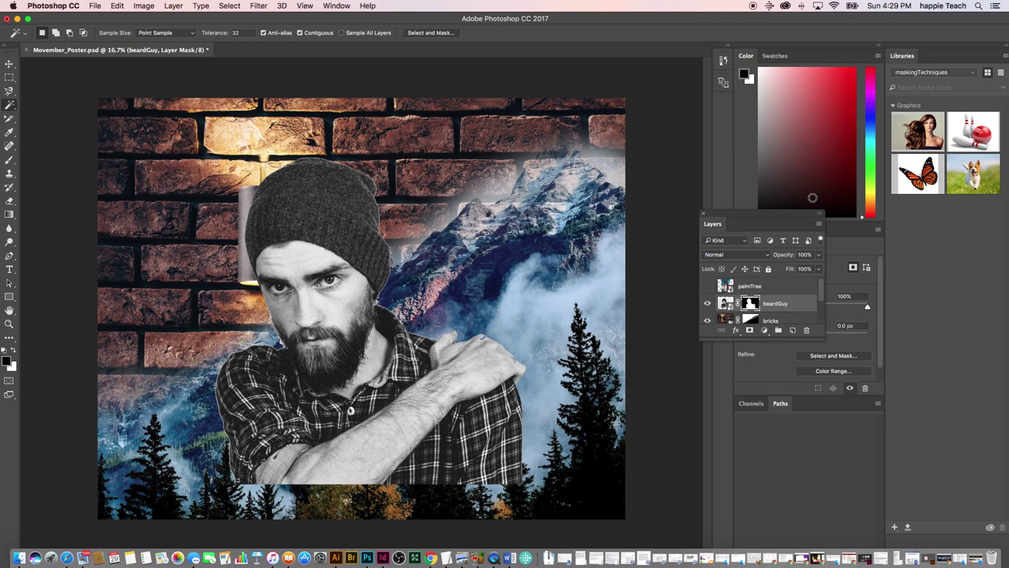
{"action": "left_click_drag", "start_coordinate": [761, 336], "coordinate": [758, 496]}
Move the masked man into the canvas's lower-right corner and scale him down proportionally to about 74%.
{"action": "left_click", "coordinate": [9, 64]}
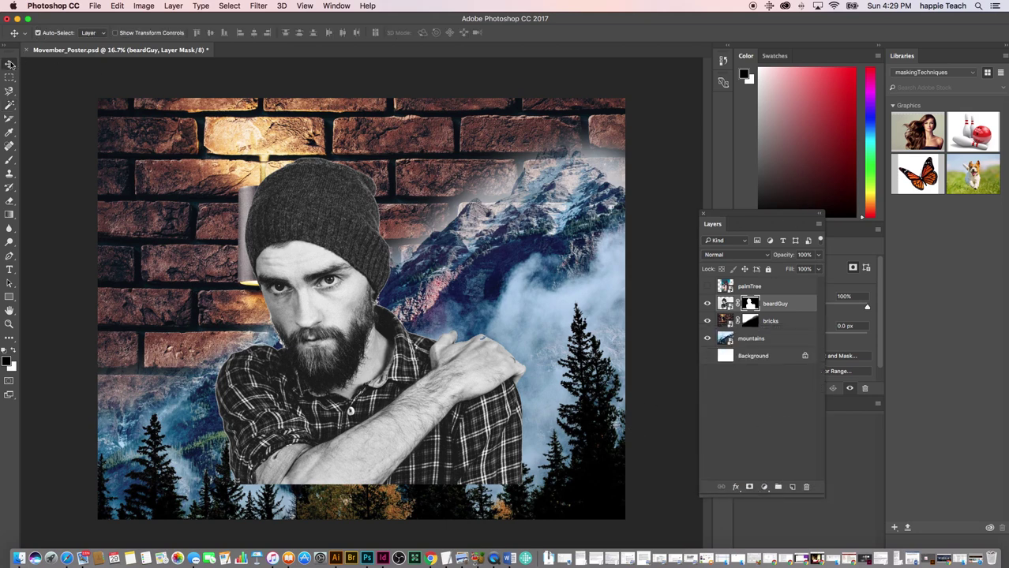
{"action": "left_click_drag", "start_coordinate": [304, 241], "coordinate": [403, 270]}
{"action": "key", "text": "super+t"}
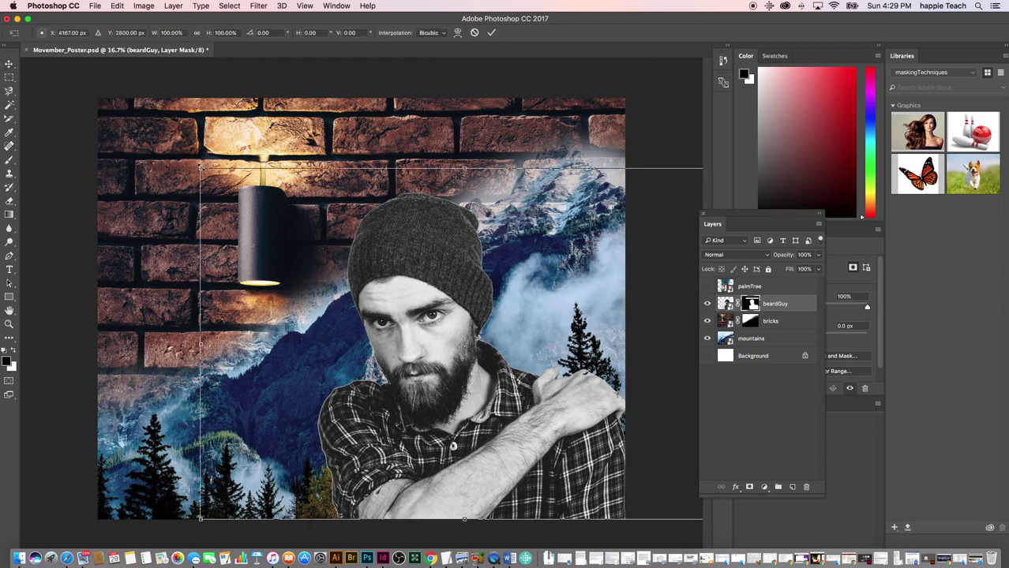
{"action": "left_click_drag", "start_coordinate": [201, 168], "coordinate": [351, 241]}
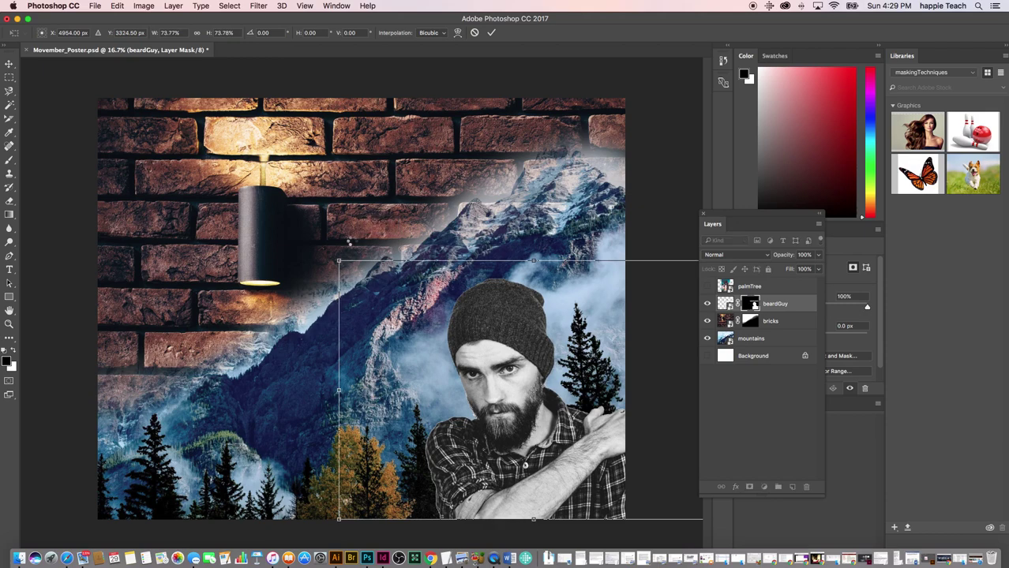
{"action": "key", "text": "Return"}
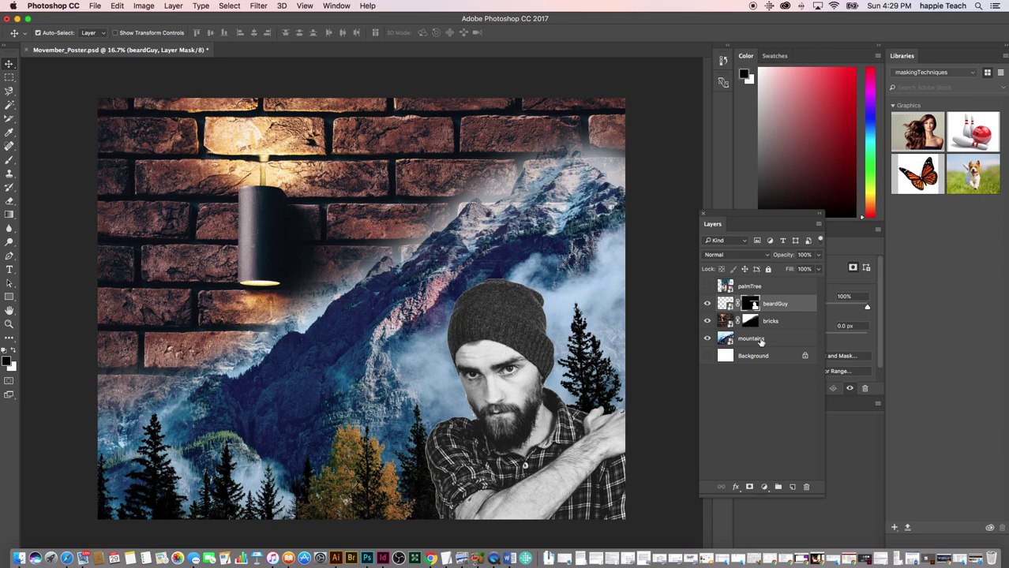
Set the beardGuy layer's blend mode to Multiply.
{"action": "left_click", "coordinate": [768, 259]}
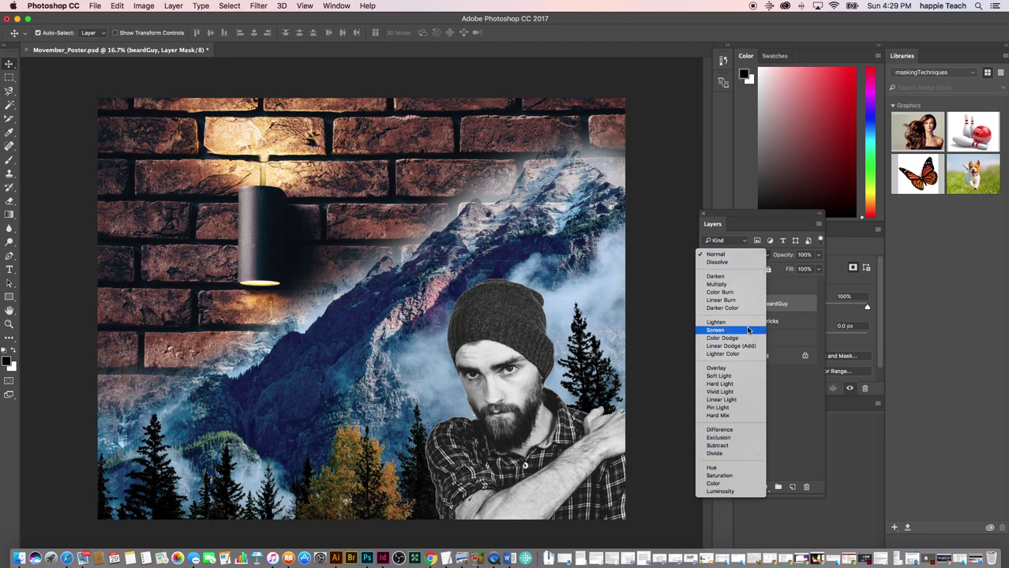
{"action": "left_click", "coordinate": [737, 285]}
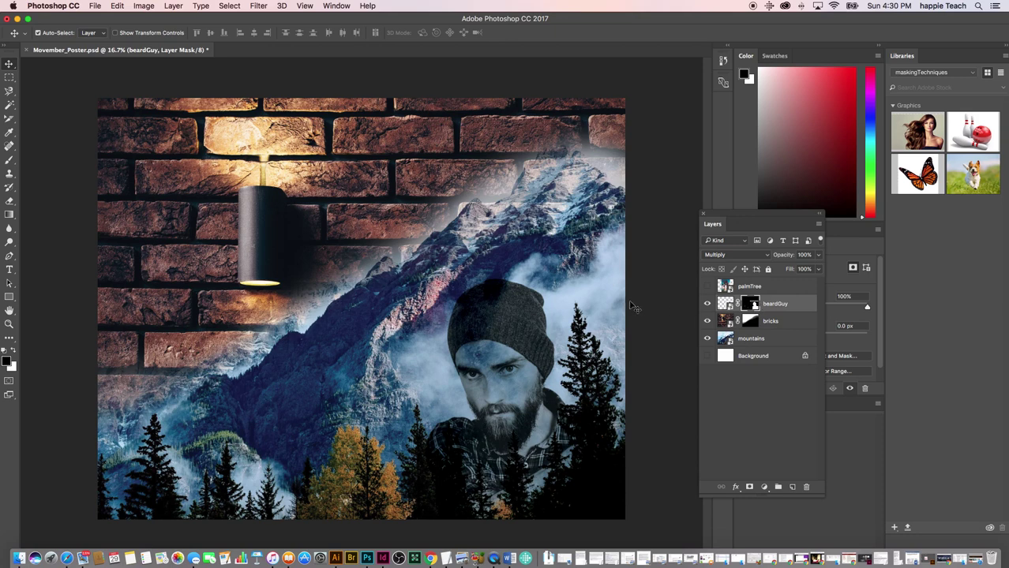
Reduce the brush size to 250 px and raise its opacity to 100% with the beardGuy mask active.
{"action": "key", "text": "b"}
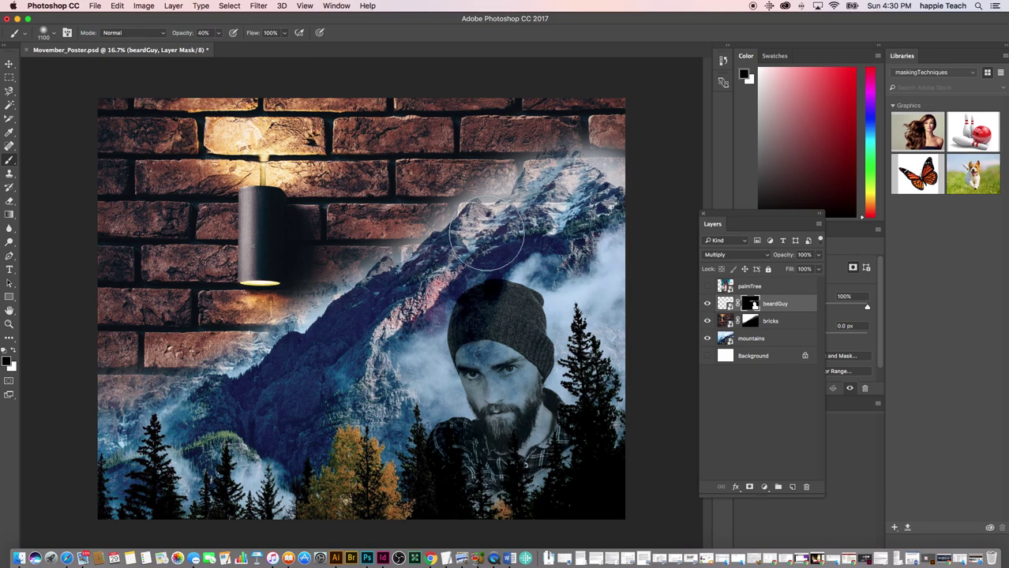
{"action": "key", "text": "bracketleft"}
{"action": "key", "text": "bracketleft"}
{"action": "key", "text": "bracketleft"}
{"action": "key", "text": "bracketleft"}
{"action": "key", "text": "bracketleft"}
{"action": "key", "text": "bracketleft"}
{"action": "key", "text": "bracketleft"}
{"action": "key", "text": "bracketleft"}
{"action": "key", "text": "bracketleft"}
{"action": "left_click_drag", "start_coordinate": [429, 304], "coordinate": [441, 300]}
{"action": "left_click", "coordinate": [219, 32]}
{"action": "left_click_drag", "start_coordinate": [220, 49], "coordinate": [265, 49]}
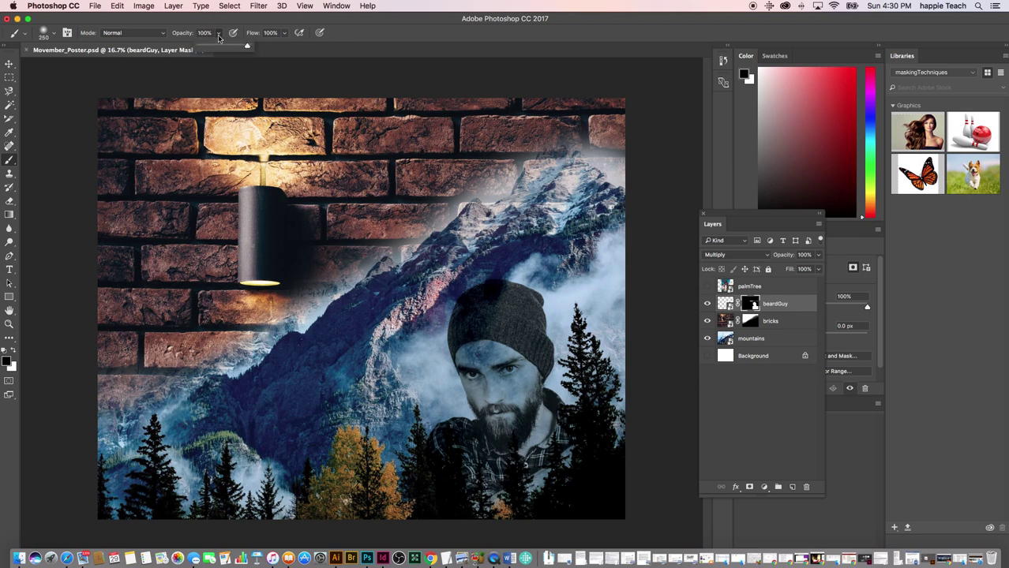
{"action": "left_click", "coordinate": [247, 63]}
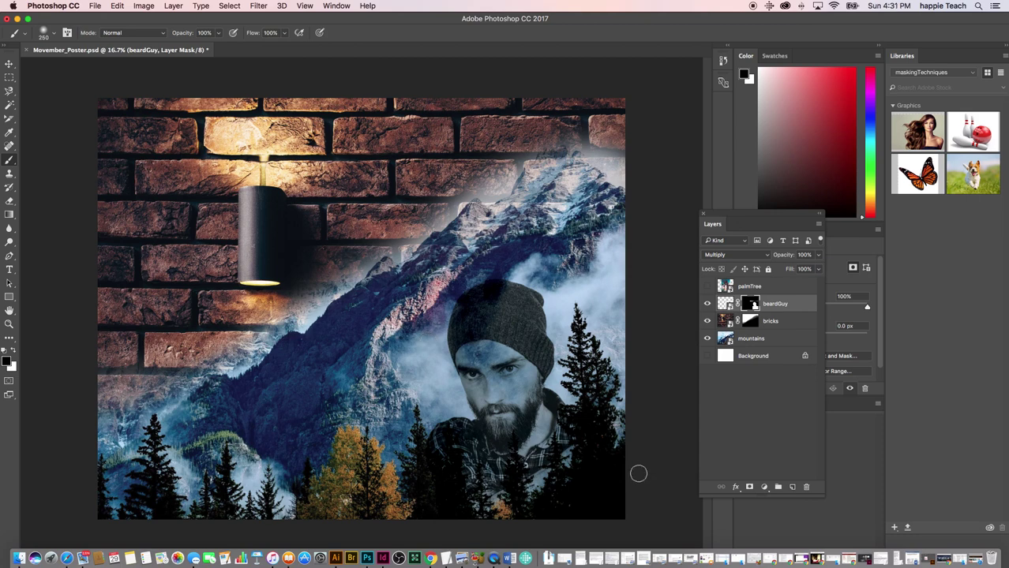
Add a Curves adjustment layer above beardGuy and bend its CMYK curve slightly with a point near the midtones.
{"action": "left_click", "coordinate": [764, 488]}
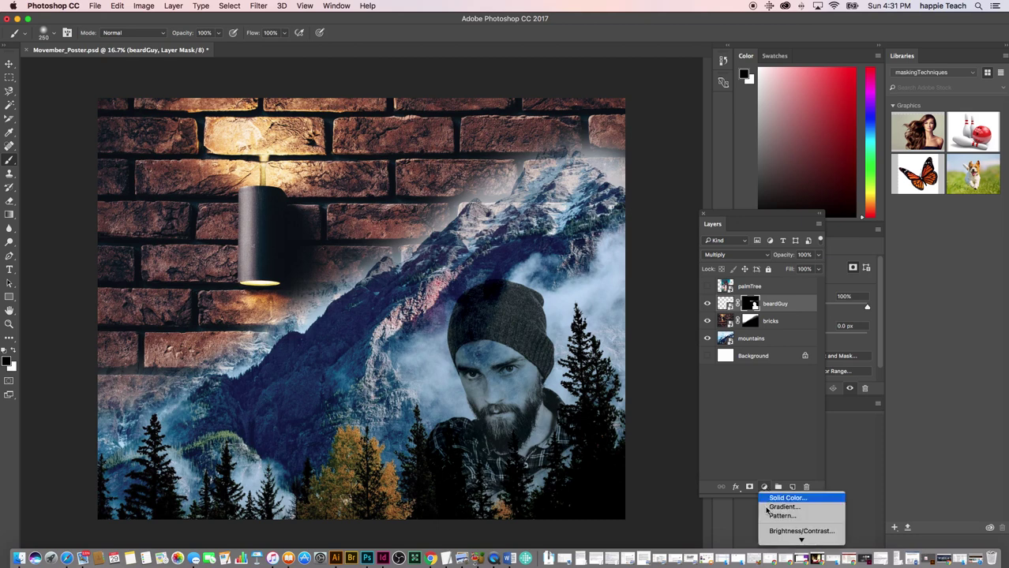
{"action": "mouse_move", "coordinate": [779, 542]}
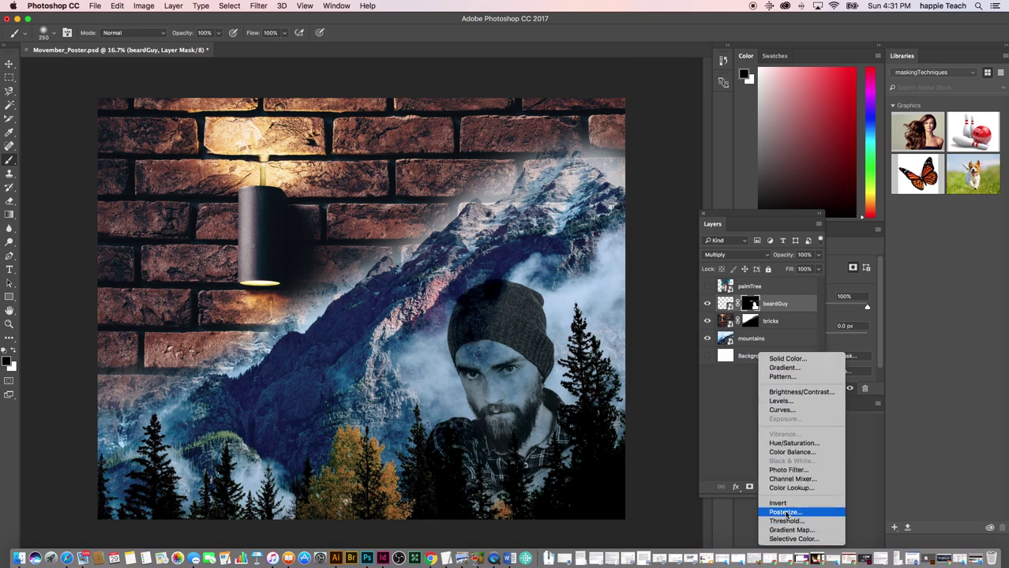
{"action": "left_click", "coordinate": [782, 409]}
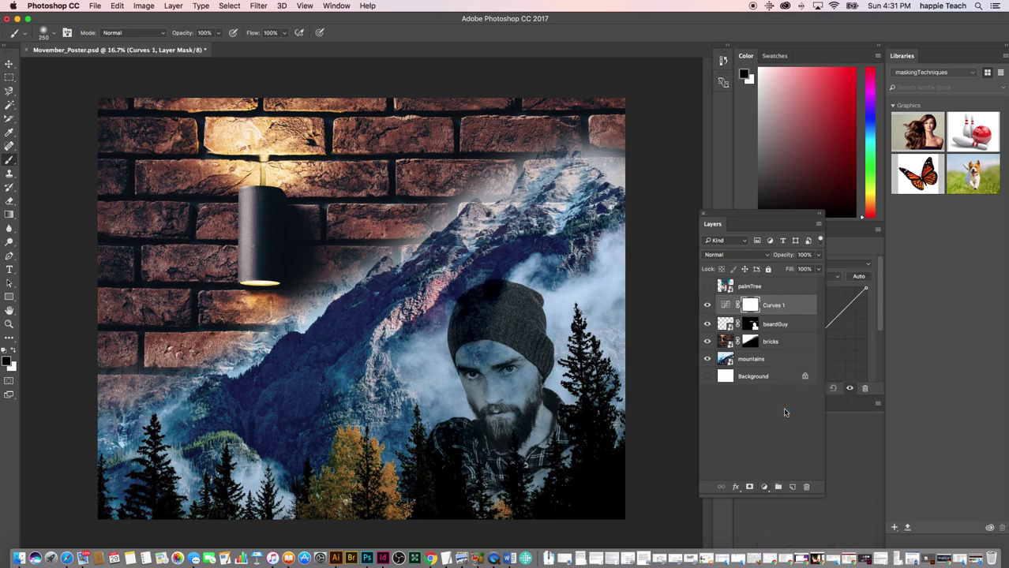
{"action": "left_click_drag", "start_coordinate": [756, 220], "coordinate": [963, 274]}
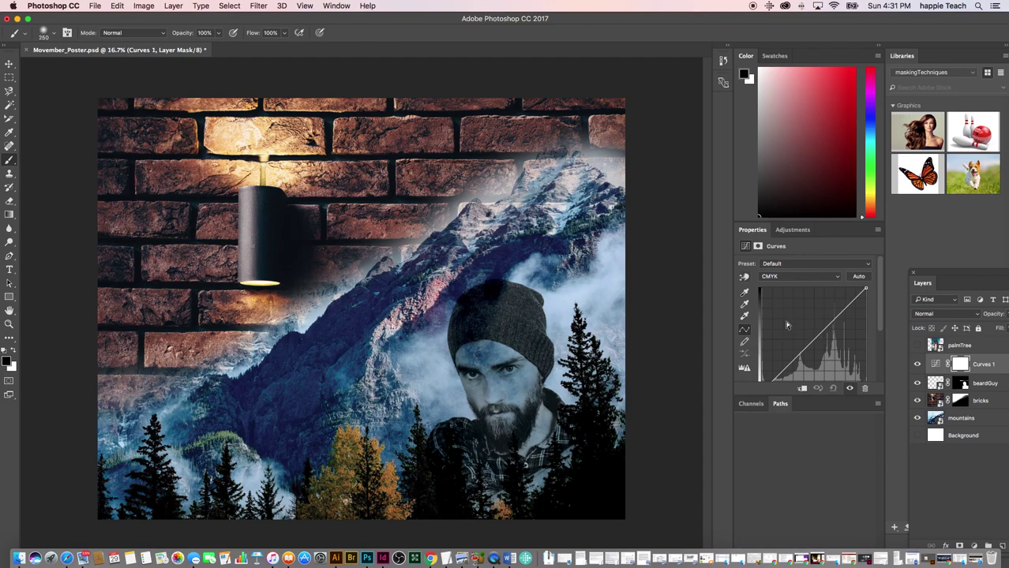
{"action": "mouse_move", "coordinate": [813, 341]}
{"action": "left_mouse_down"}
{"action": "mouse_move", "coordinate": [797, 324]}
{"action": "mouse_move", "coordinate": [805, 343]}
{"action": "left_mouse_up"}
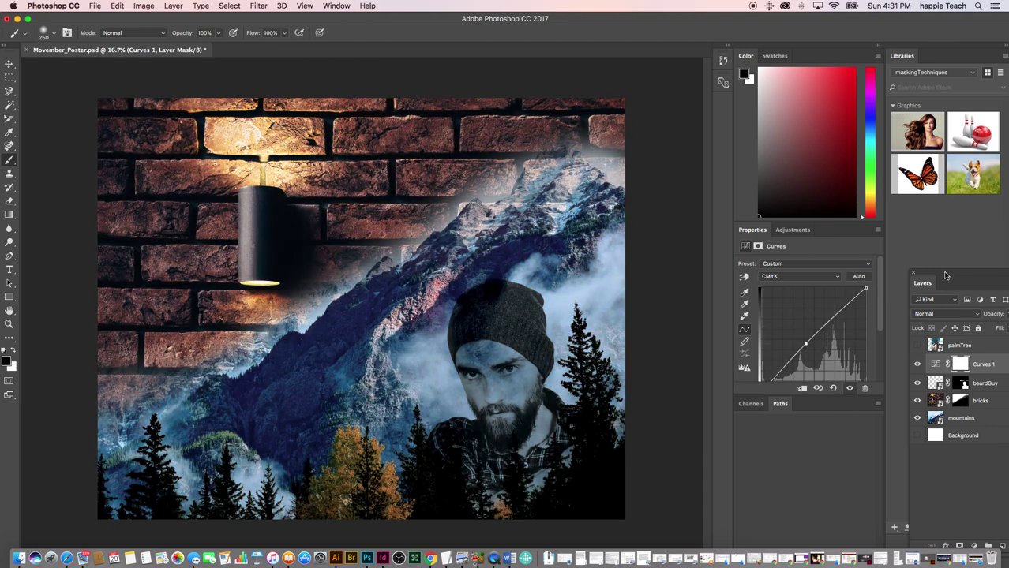
Clip the Curves adjustment layer to the beardGuy layer and move the Layers panel clear of the curve.
{"action": "left_click_drag", "start_coordinate": [946, 275], "coordinate": [867, 250]}
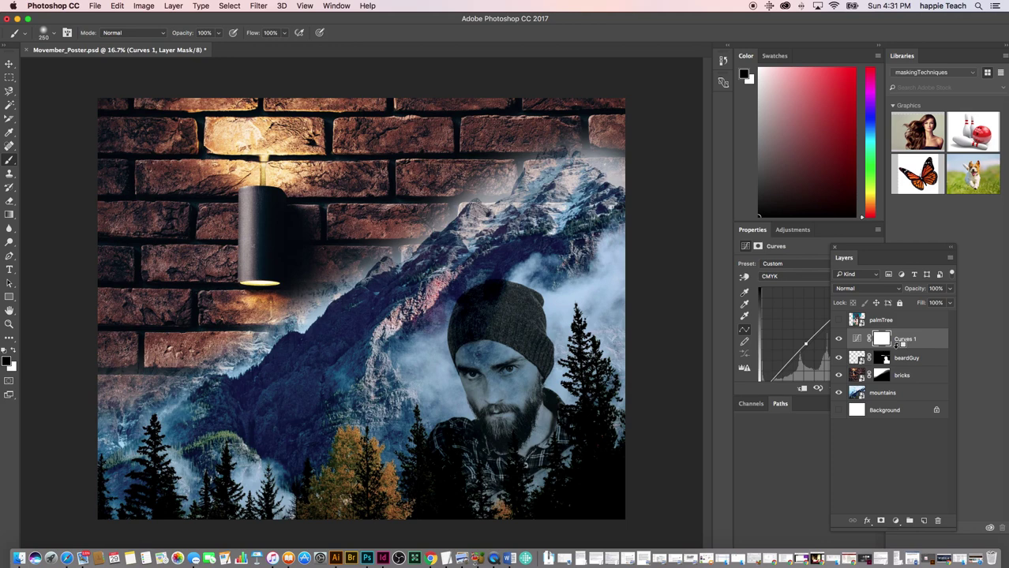
{"action": "left_click", "coordinate": [897, 347], "text": "alt"}
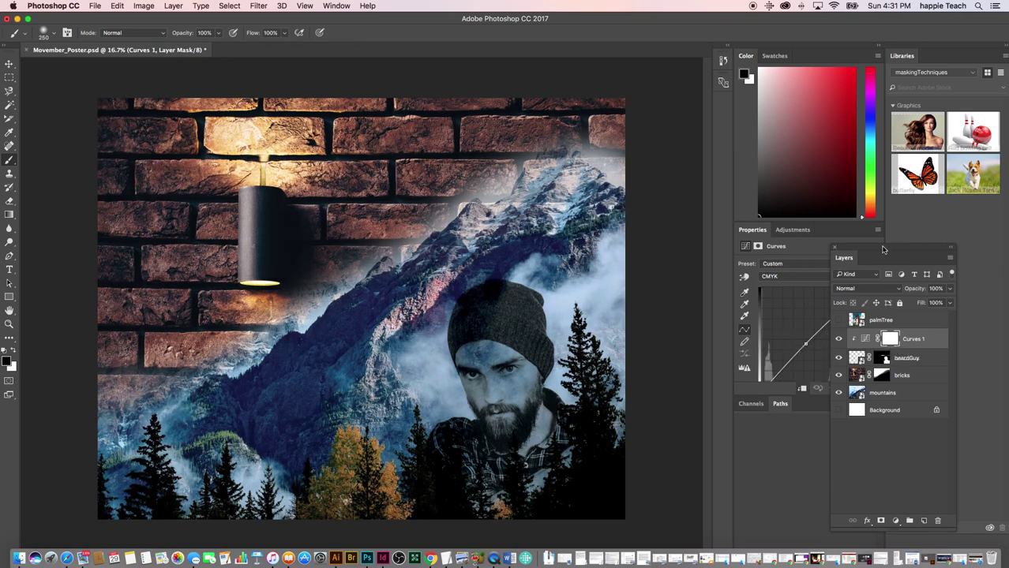
{"action": "left_click_drag", "start_coordinate": [892, 251], "coordinate": [923, 258]}
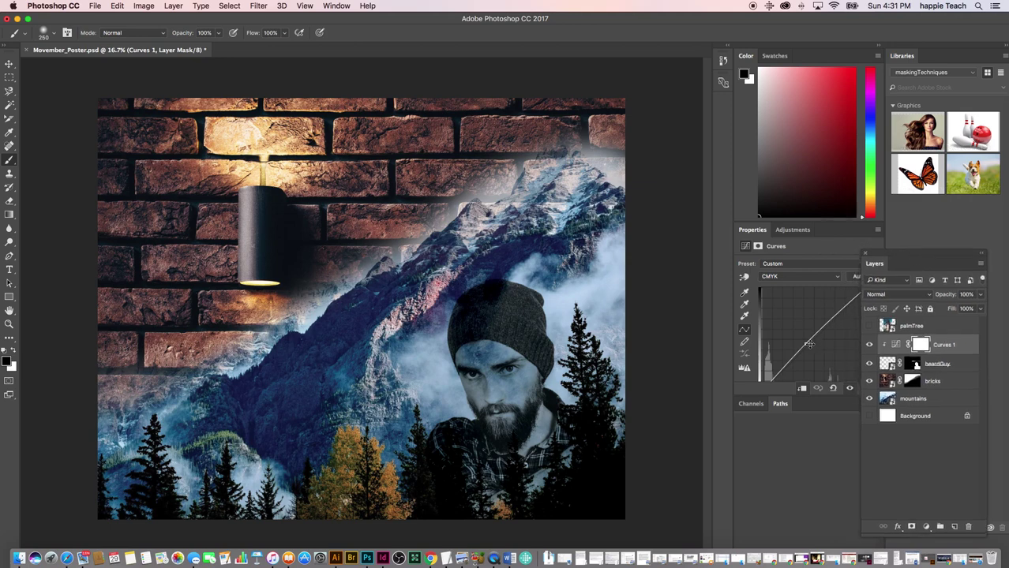
Shift the Curves 1 midtone point slightly to lighten the bearded man, and compare the image with and without the adjustment.
{"action": "mouse_move", "coordinate": [806, 343]}
{"action": "left_mouse_down"}
{"action": "mouse_move", "coordinate": [779, 317]}
{"action": "mouse_move", "coordinate": [810, 366]}
{"action": "mouse_move", "coordinate": [797, 339]}
{"action": "mouse_move", "coordinate": [781, 351]}
{"action": "mouse_move", "coordinate": [798, 324]}
{"action": "mouse_move", "coordinate": [800, 344]}
{"action": "left_mouse_up"}
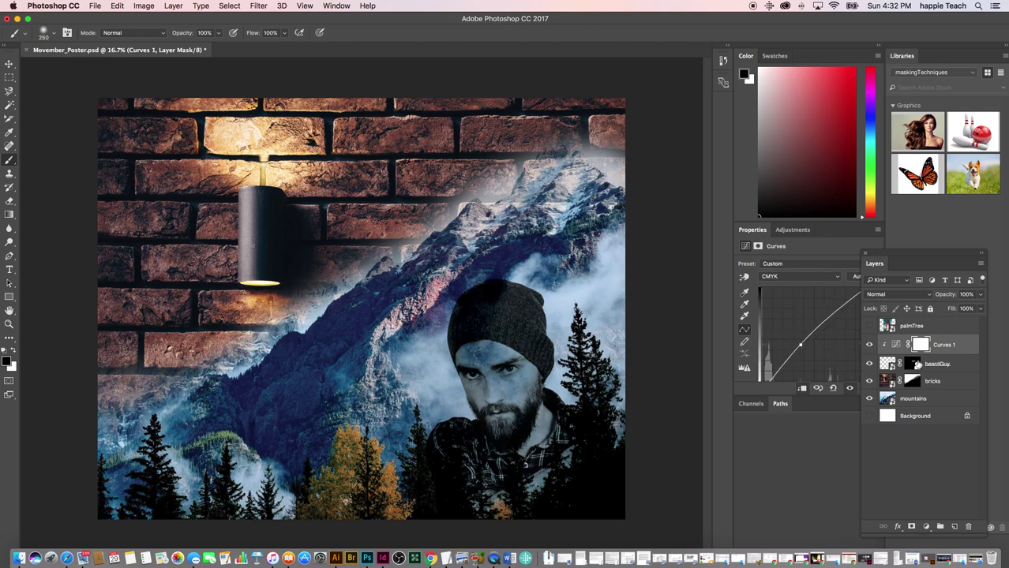
{"action": "left_click", "coordinate": [868, 349]}
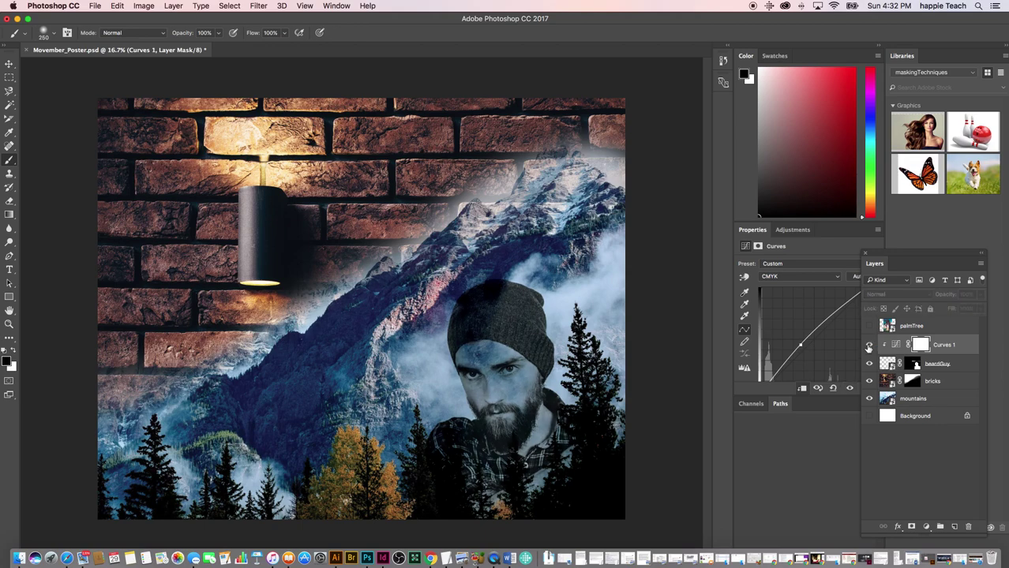
{"action": "left_click", "coordinate": [869, 348]}
{"action": "left_click", "coordinate": [868, 348]}
{"action": "left_click", "coordinate": [868, 348]}
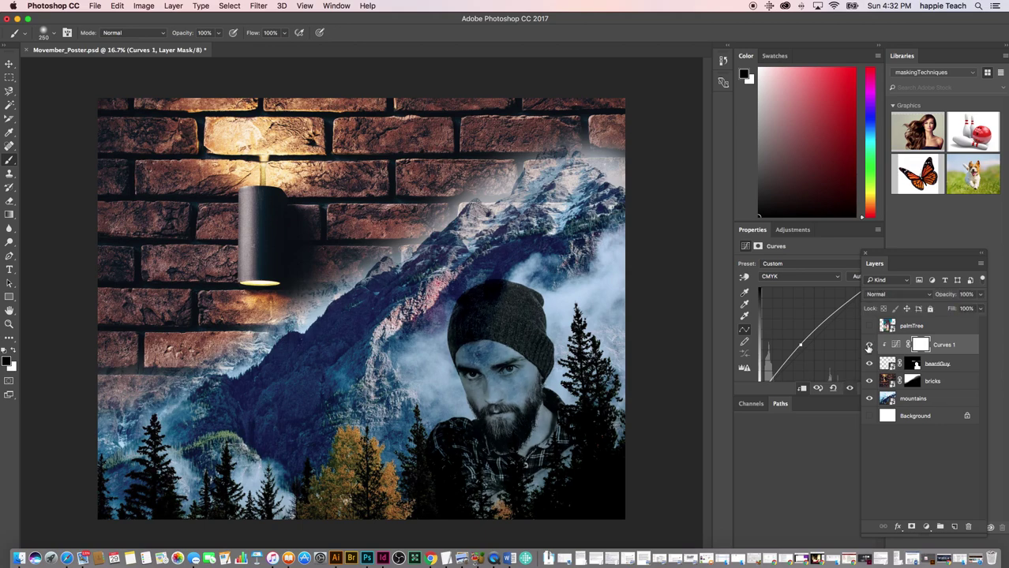
{"action": "left_click", "coordinate": [869, 348]}
{"action": "left_click", "coordinate": [868, 348]}
Show the palmTree layer and select the palm silhouette with the Magic Wand at a tolerance of 32.
{"action": "left_click", "coordinate": [869, 326]}
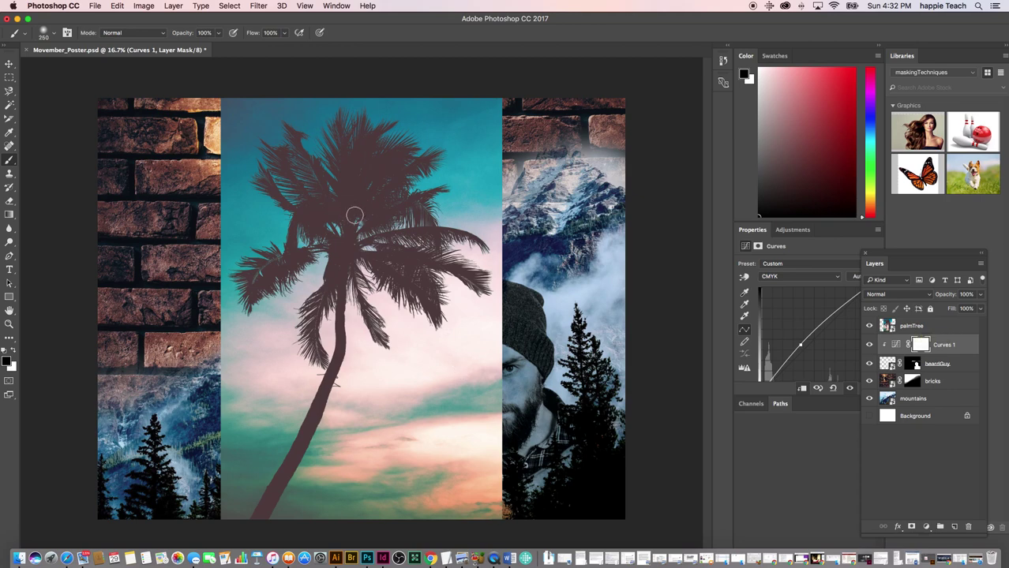
{"action": "left_click", "coordinate": [10, 104]}
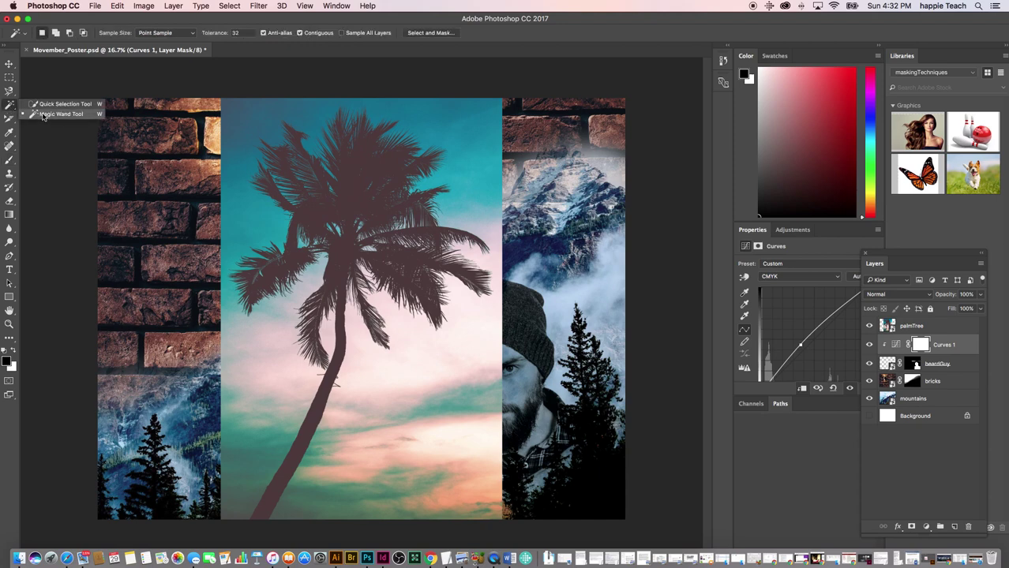
{"action": "left_click", "coordinate": [42, 115]}
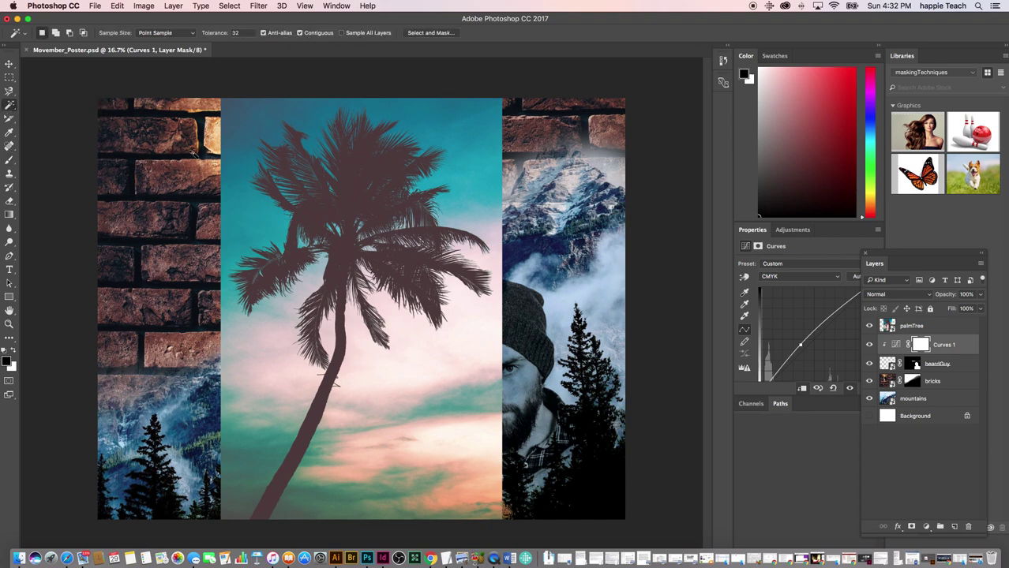
{"action": "left_click", "coordinate": [349, 183]}
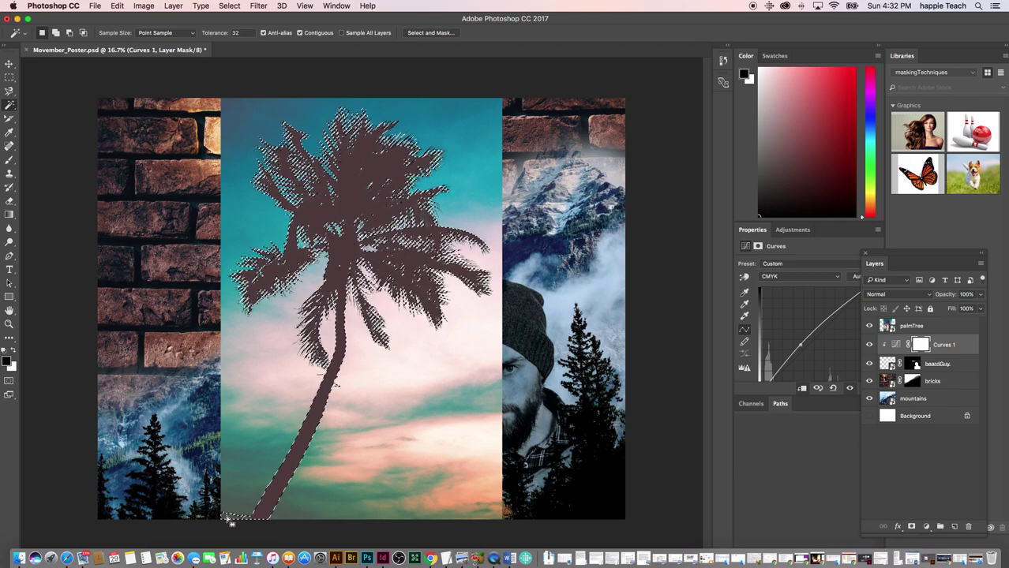
Paint the dark patch beside the trunk's base out of the palm selection in Quick Mask mode, and check the cleaned selection.
{"action": "key", "text": "q"}
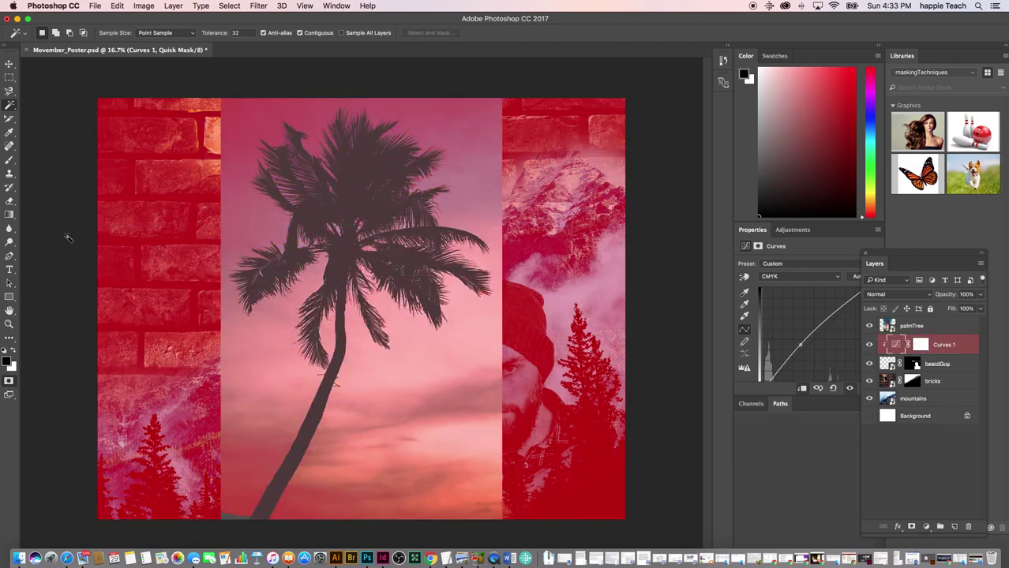
{"action": "key", "text": "b"}
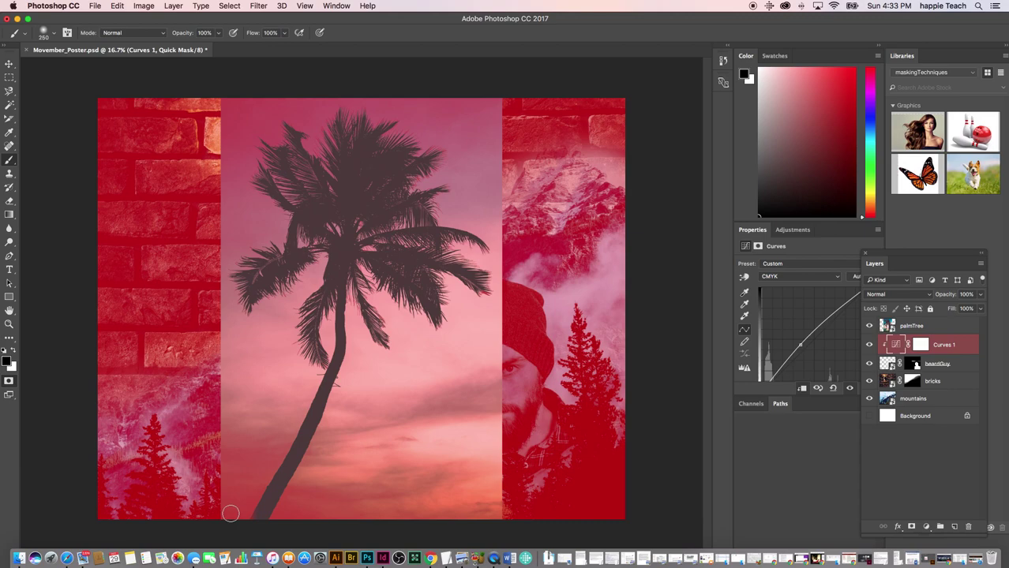
{"action": "key", "text": "q"}
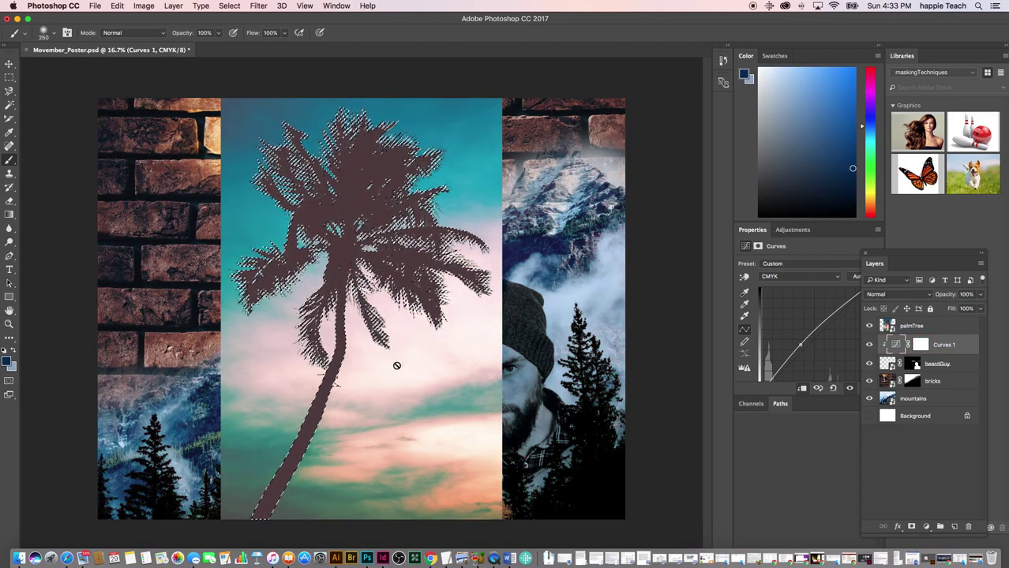
{"action": "key", "text": "q"}
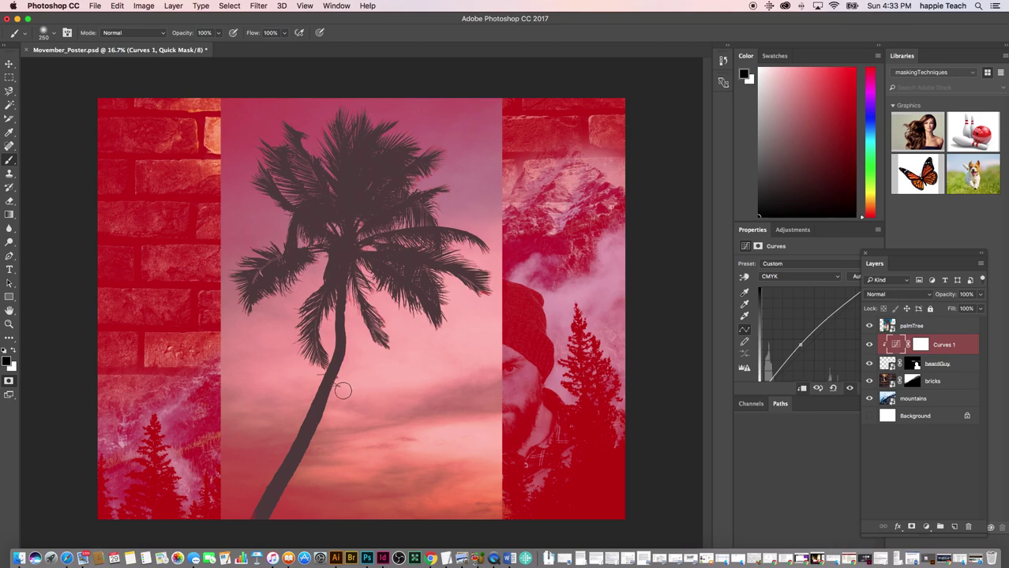
{"action": "key", "text": "q"}
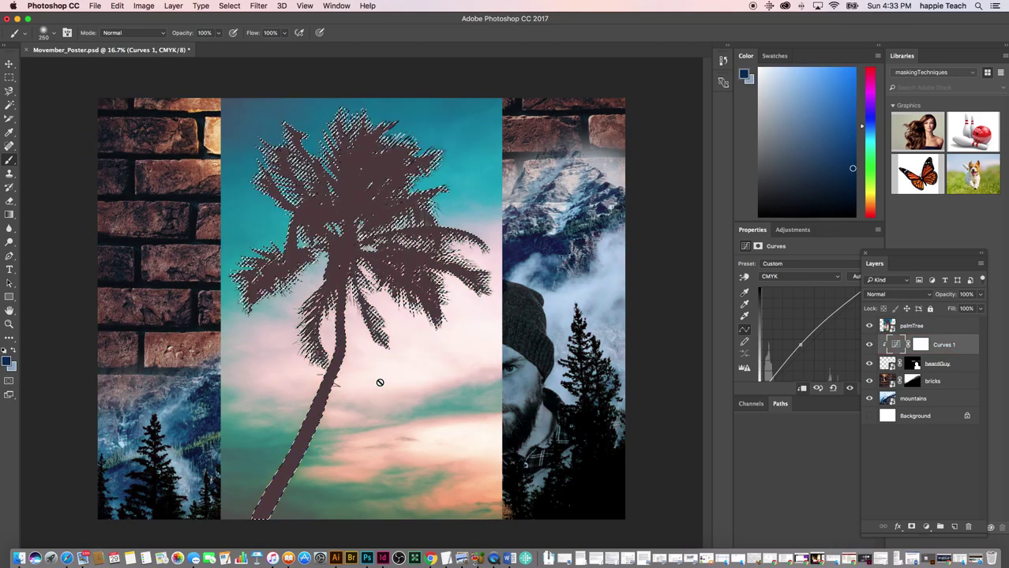
{"action": "key", "text": "q"}
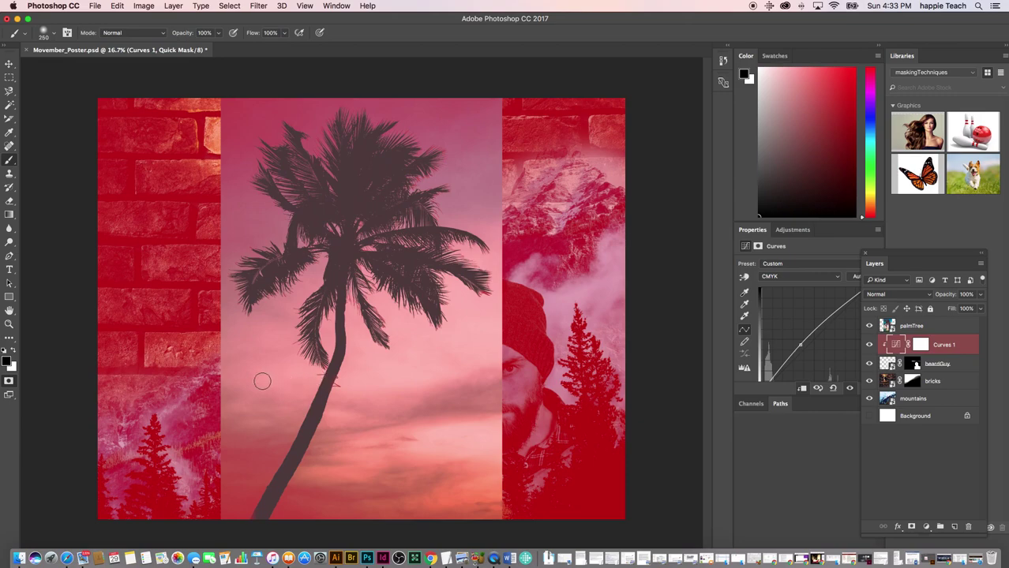
{"action": "key", "text": "q"}
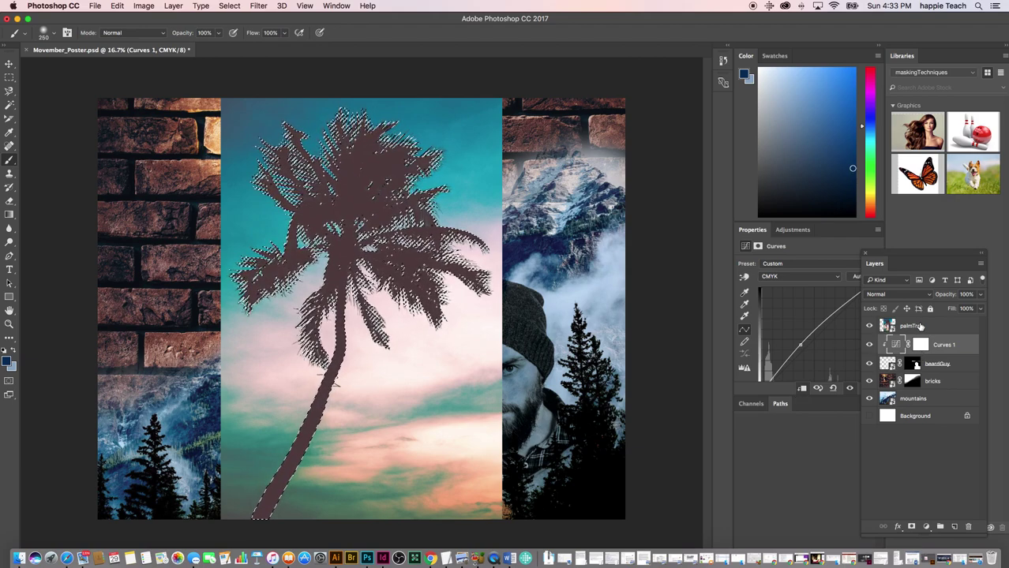
Define a brush preset named palmTrees from the selected palm silhouette on the palmTree layer.
{"action": "left_click", "coordinate": [920, 326]}
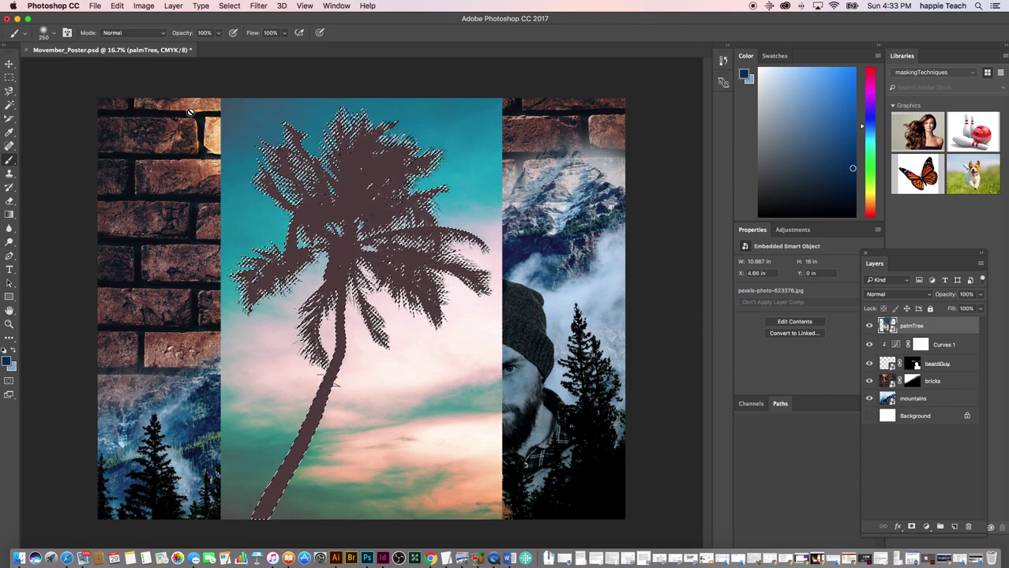
{"action": "left_click", "coordinate": [116, 7]}
{"action": "left_click", "coordinate": [116, 7]}
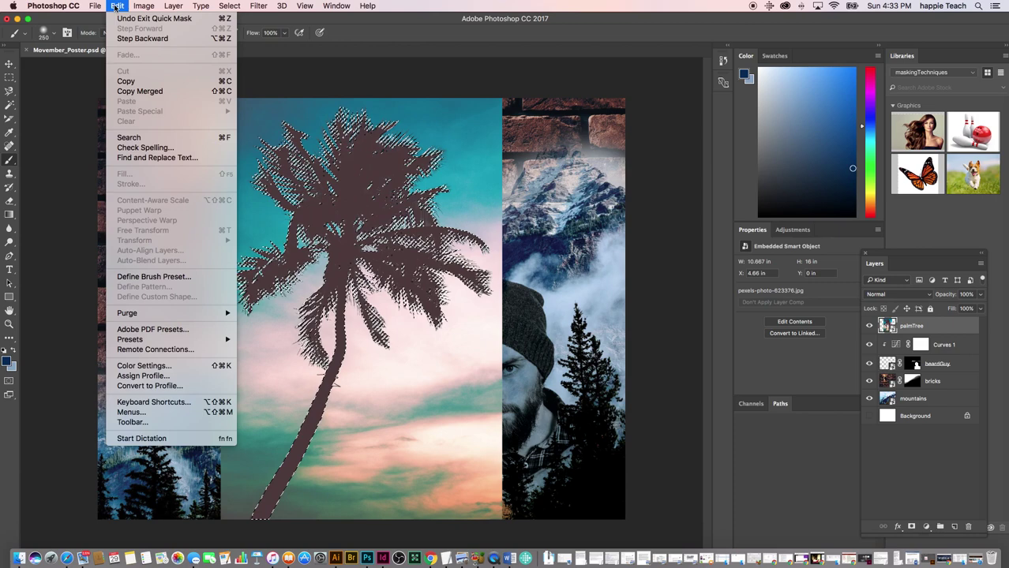
{"action": "left_click", "coordinate": [168, 277]}
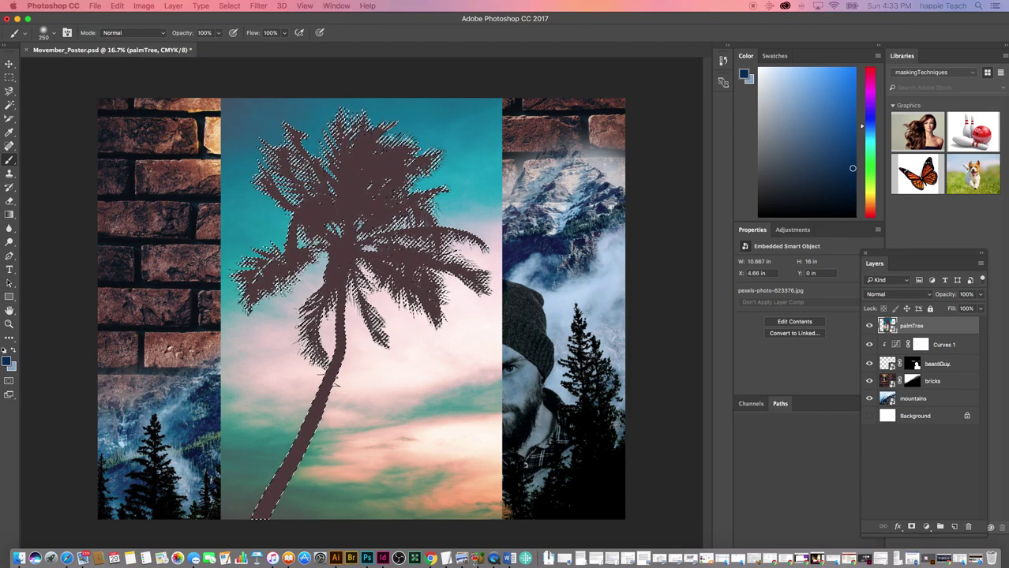
{"action": "left_click_drag", "start_coordinate": [349, 112], "coordinate": [363, 135]}
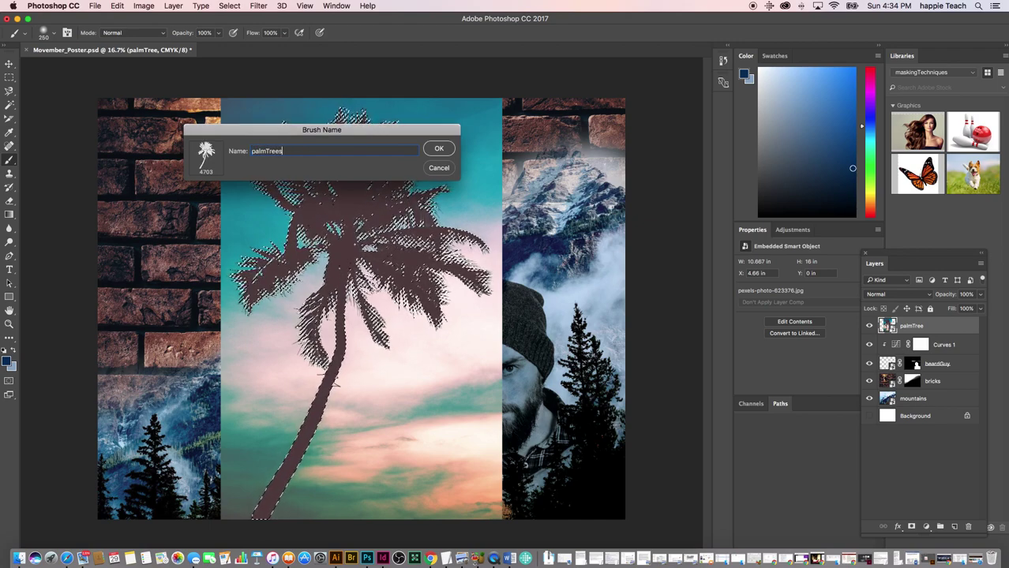
{"action": "left_click", "coordinate": [439, 148]}
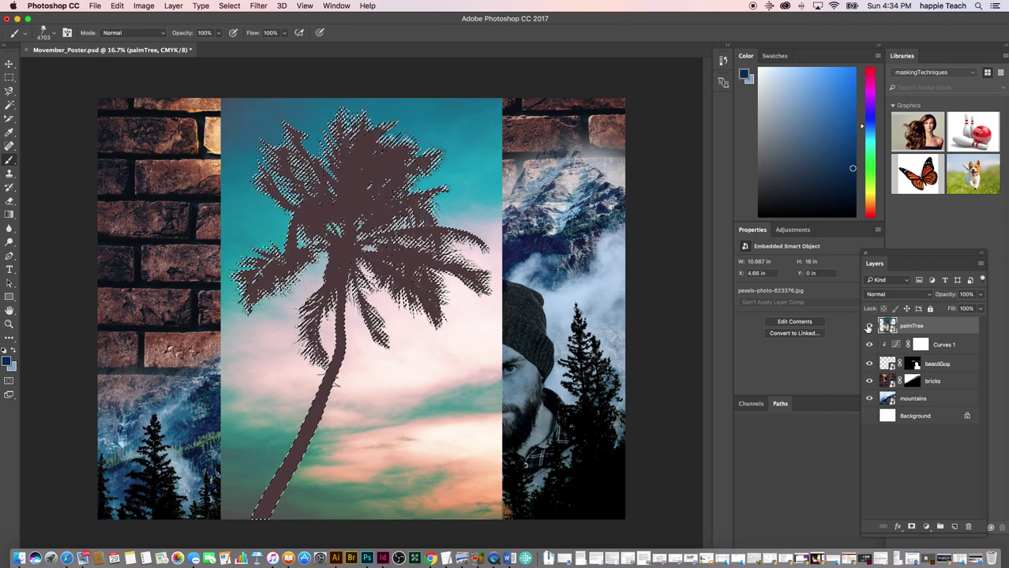
Mask the palmTree layer to the palm silhouette using the active selection, and hide the layer with nothing selected.
{"action": "left_click", "coordinate": [913, 527]}
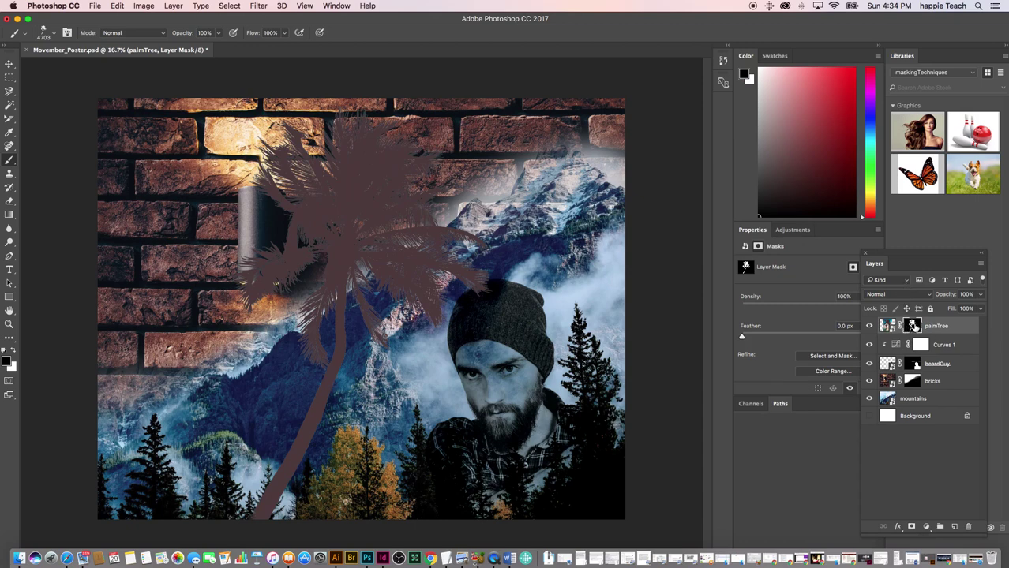
{"action": "left_click", "coordinate": [912, 327], "text": "super"}
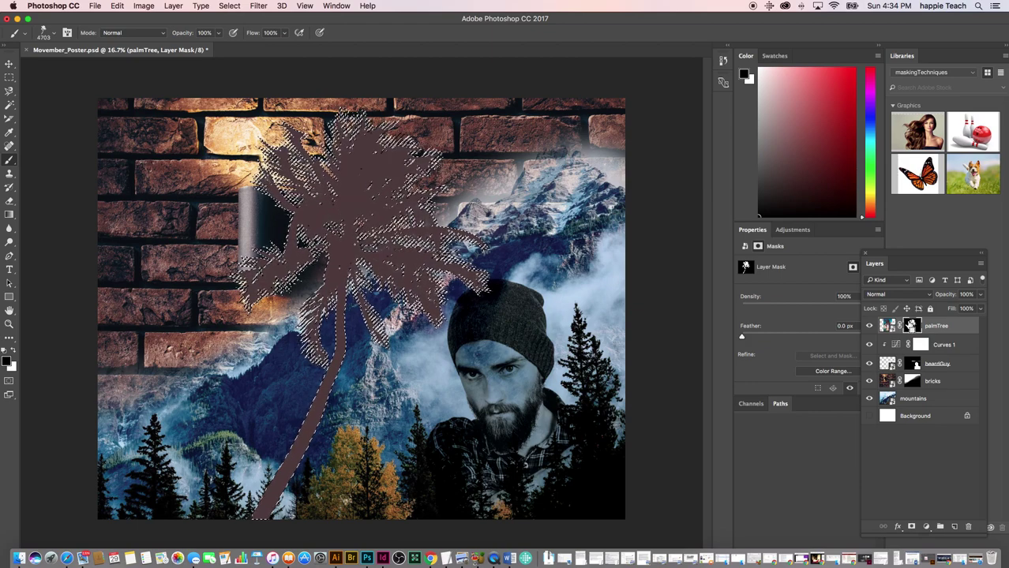
{"action": "key", "text": "super+d"}
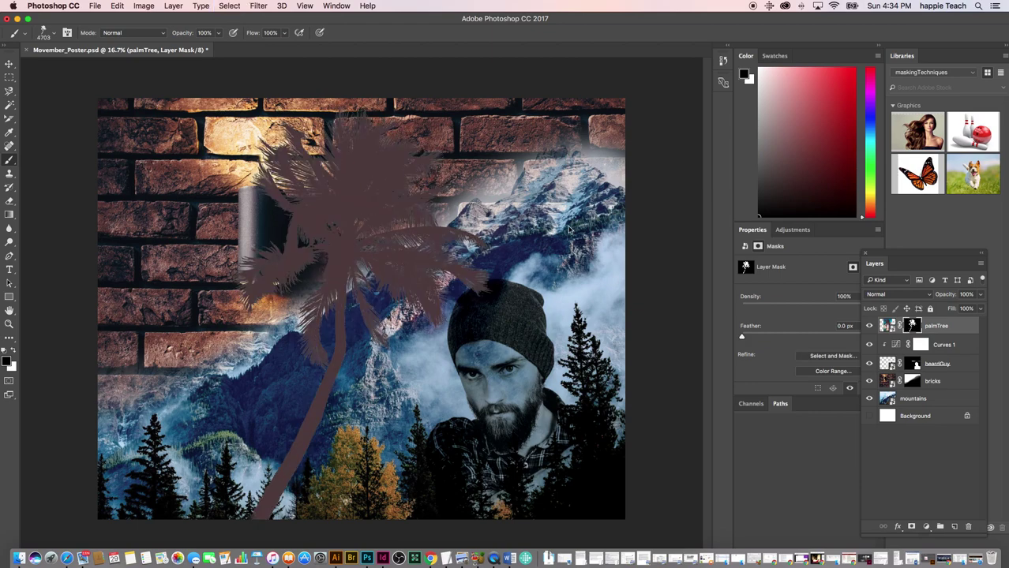
{"action": "left_click", "coordinate": [869, 328]}
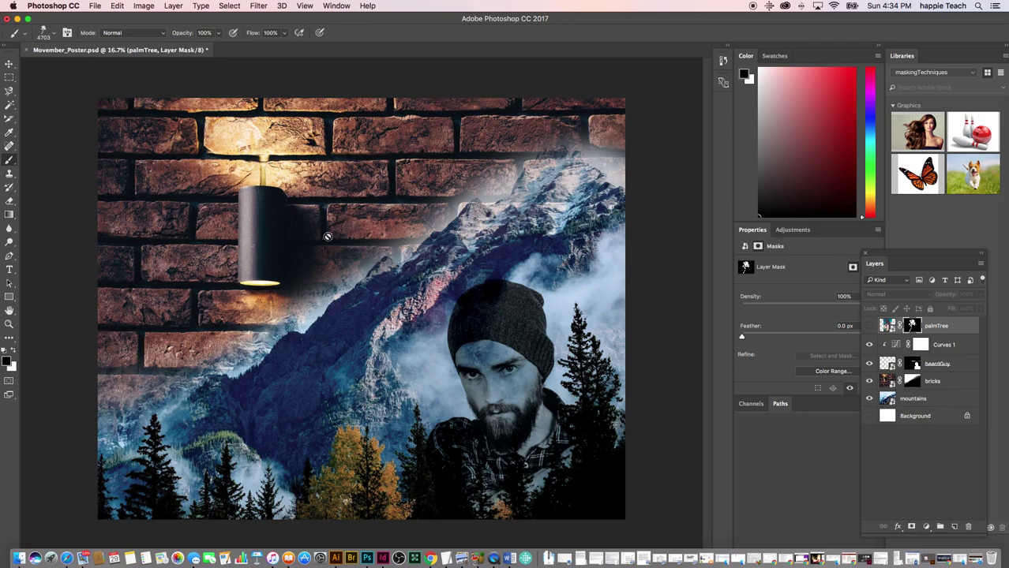
Add a new empty layer above palmTree and set the foreground color to the near-black 00060a.
{"action": "left_click", "coordinate": [954, 528]}
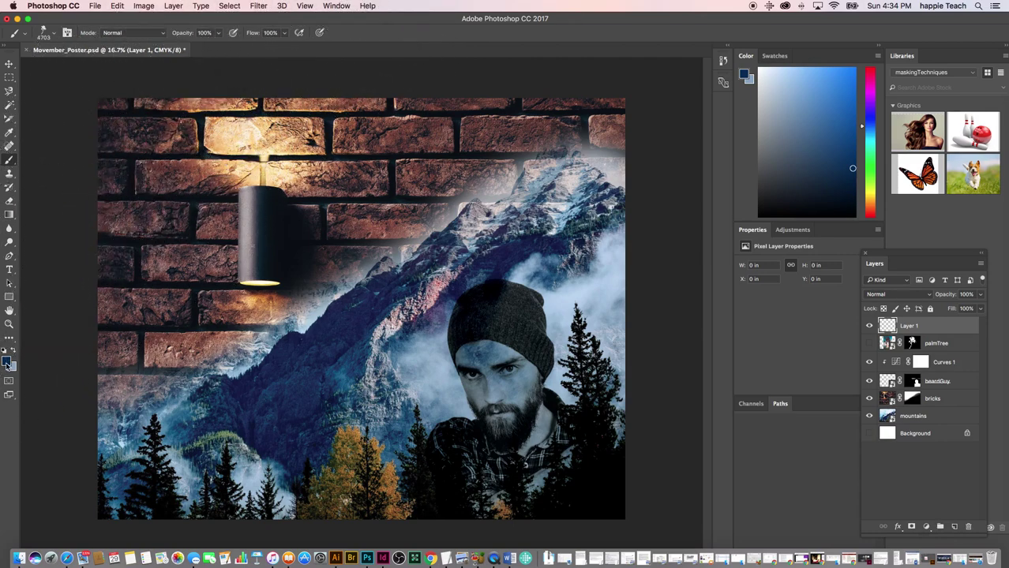
{"action": "key", "text": "i"}
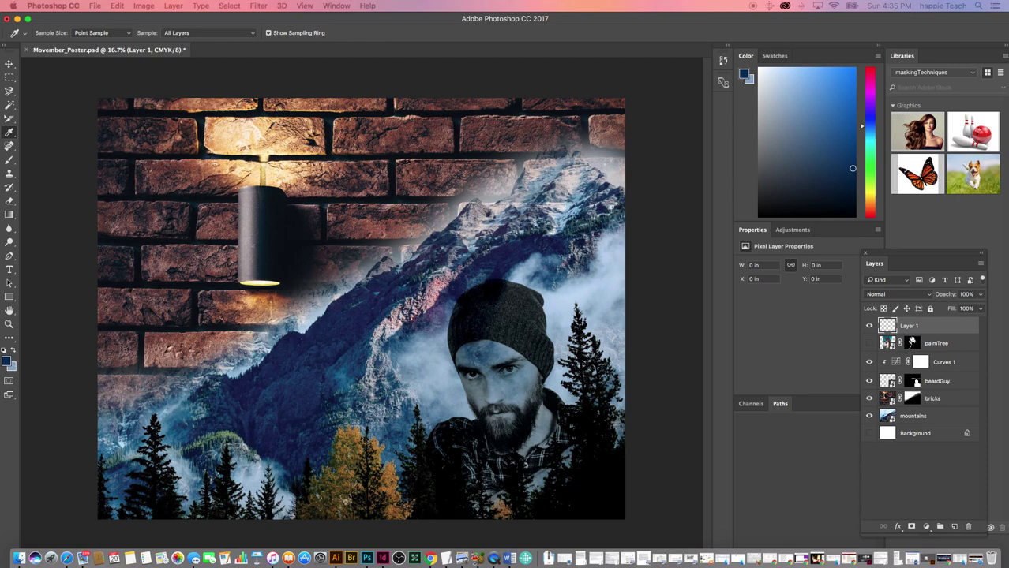
{"action": "left_click", "coordinate": [7, 361]}
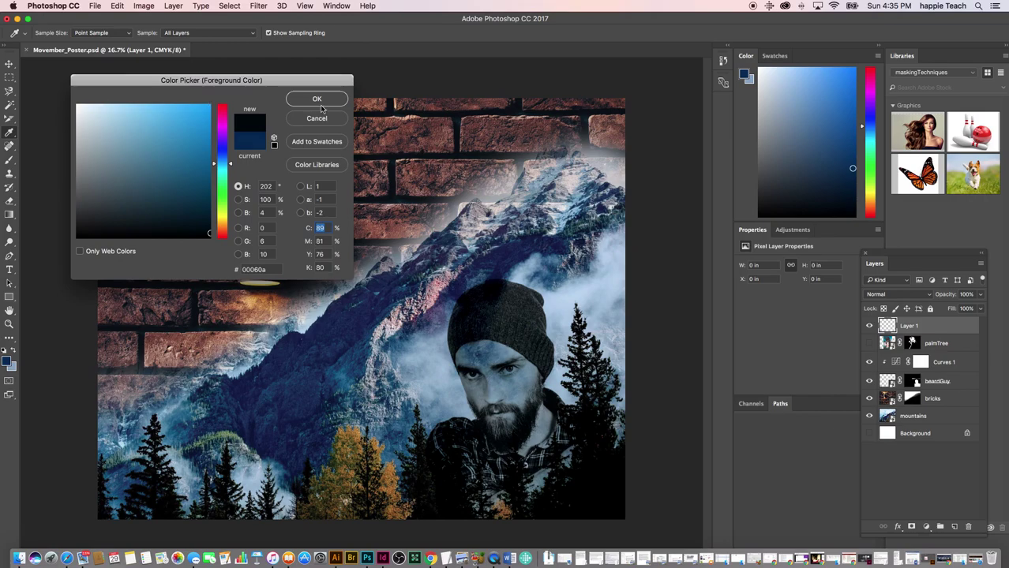
{"action": "left_click", "coordinate": [317, 100]}
Size the palm brush to 3800 px and stamp one dark palm over the brick wall along the poster's left edge.
{"action": "key", "text": "b"}
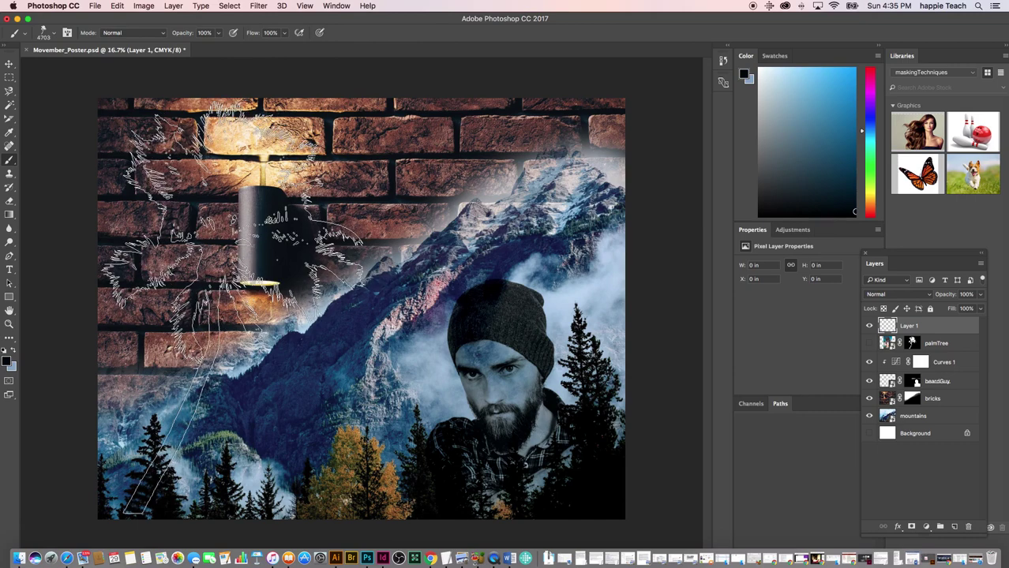
{"action": "key", "text": "bracketleft"}
{"action": "key", "text": "bracketleft"}
{"action": "key", "text": "bracketleft"}
{"action": "key", "text": "bracketleft"}
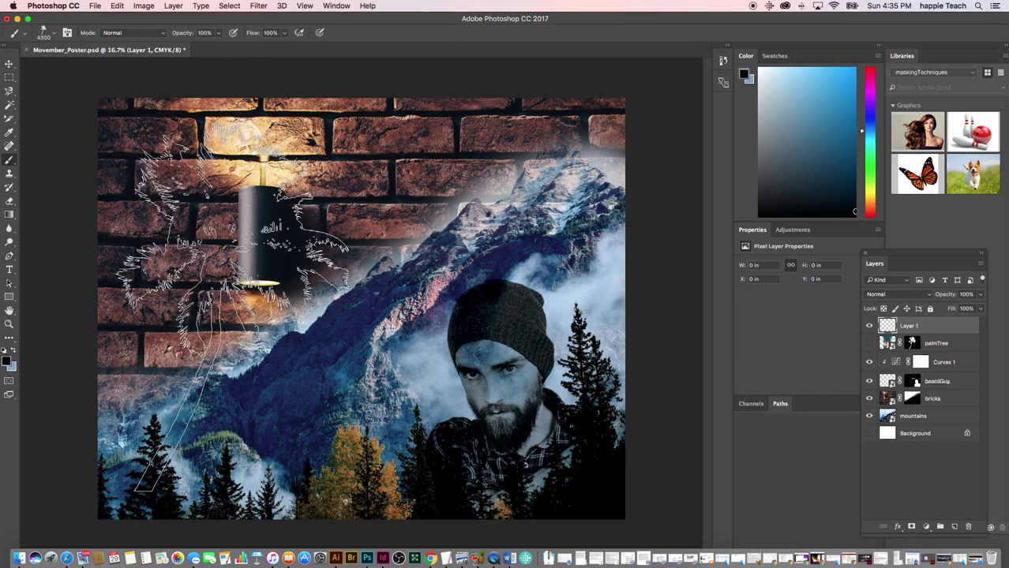
{"action": "key", "text": "bracketleft"}
{"action": "key", "text": "bracketleft"}
{"action": "key", "text": "bracketleft"}
{"action": "key", "text": "bracketleft"}
{"action": "key", "text": "bracketleft"}
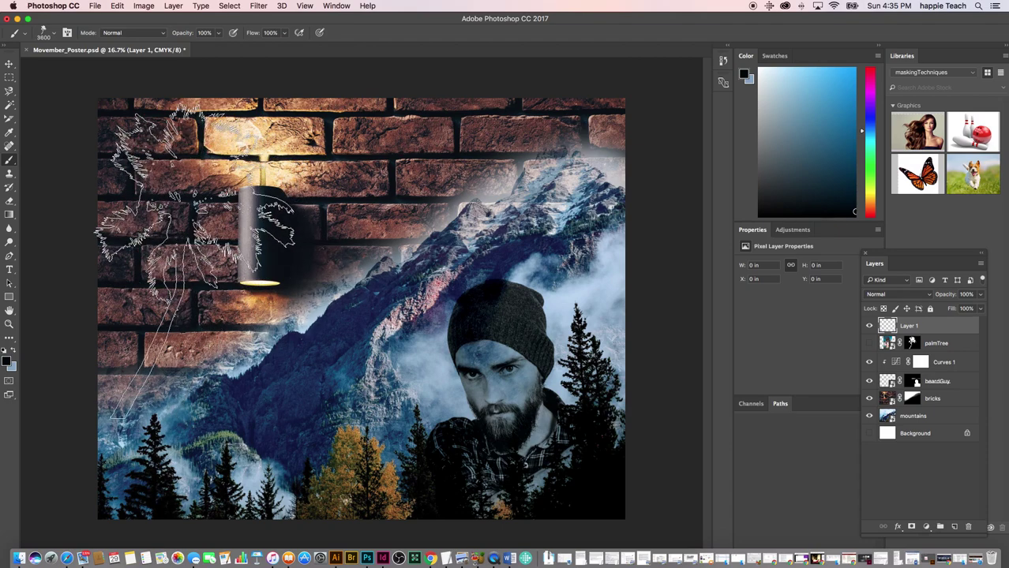
{"action": "key", "text": "bracketleft"}
{"action": "key", "text": "bracketleft"}
{"action": "key", "text": "bracketleft"}
{"action": "key", "text": "bracketleft"}
{"action": "key", "text": "bracketleft"}
{"action": "key", "text": "bracketleft"}
{"action": "key", "text": "bracketleft"}
{"action": "key", "text": "bracketleft"}
{"action": "key", "text": "bracketleft"}
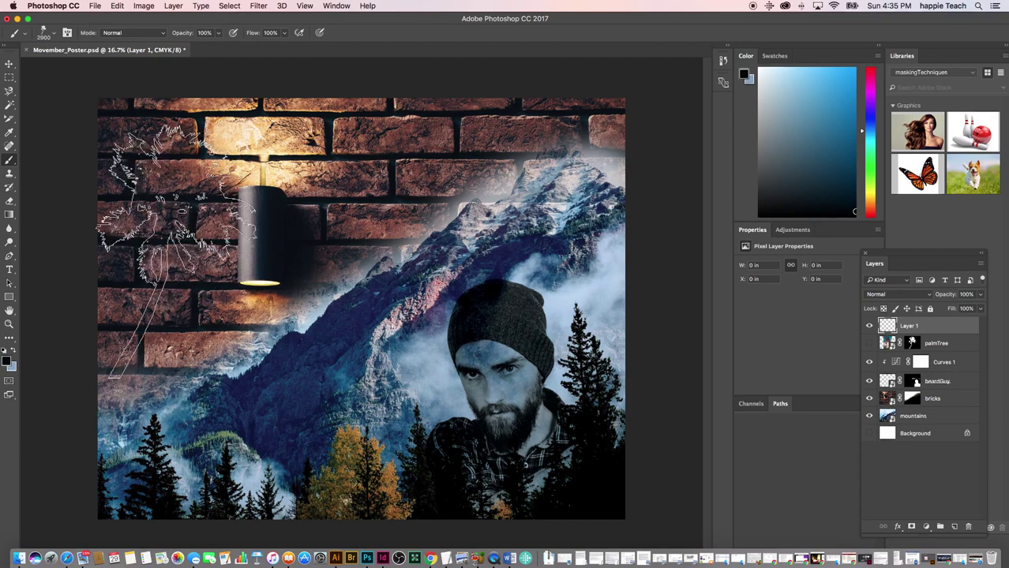
{"action": "key", "text": "bracketleft"}
{"action": "key", "text": "bracketleft"}
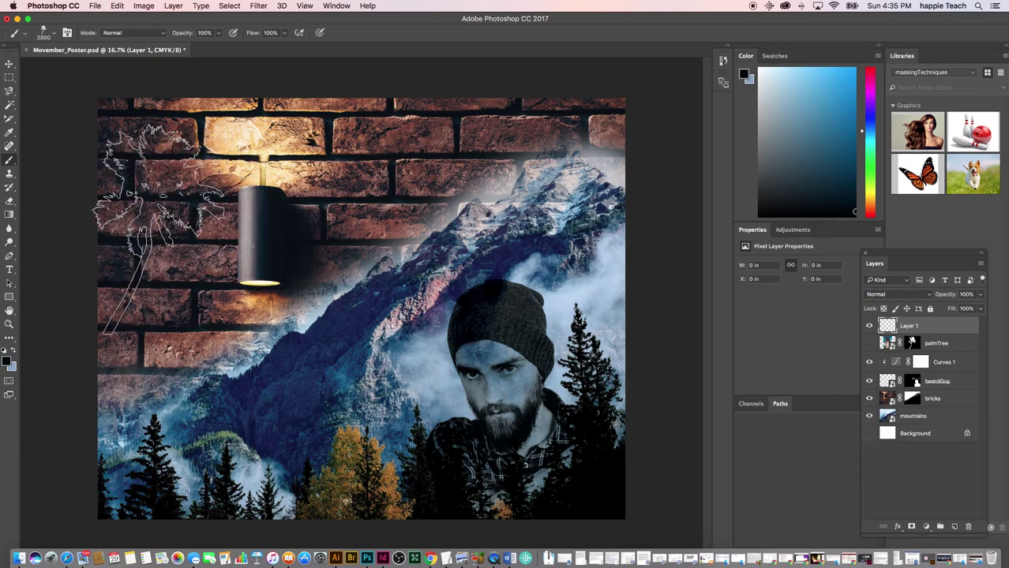
{"action": "key", "text": "bracketright"}
{"action": "key", "text": "bracketright"}
{"action": "key", "text": "bracketright"}
{"action": "key", "text": "bracketright"}
{"action": "key", "text": "bracketright"}
{"action": "key", "text": "bracketright"}
{"action": "key", "text": "bracketright"}
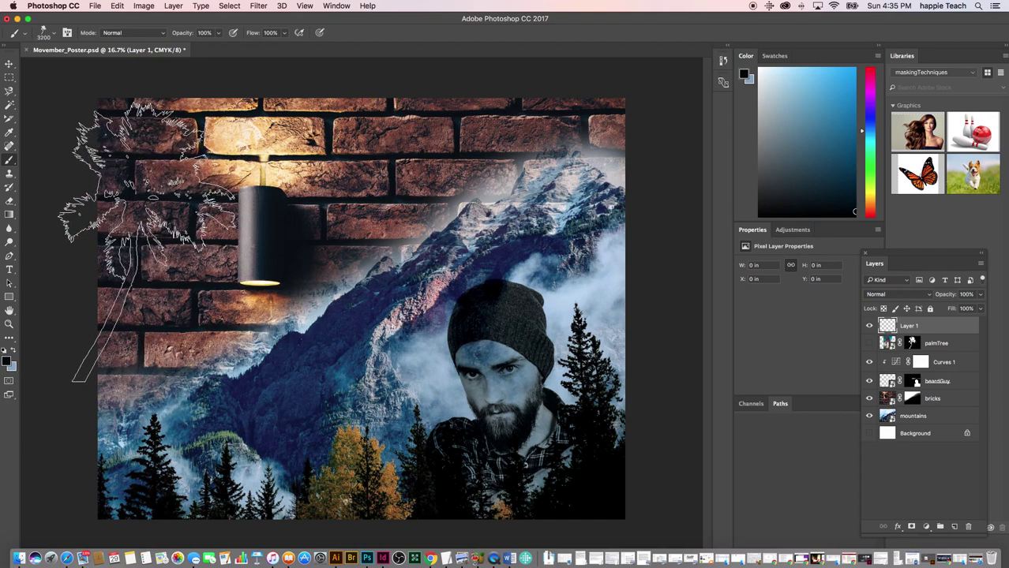
{"action": "key", "text": "bracketright"}
{"action": "key", "text": "bracketright"}
{"action": "key", "text": "bracketright"}
{"action": "key", "text": "bracketright"}
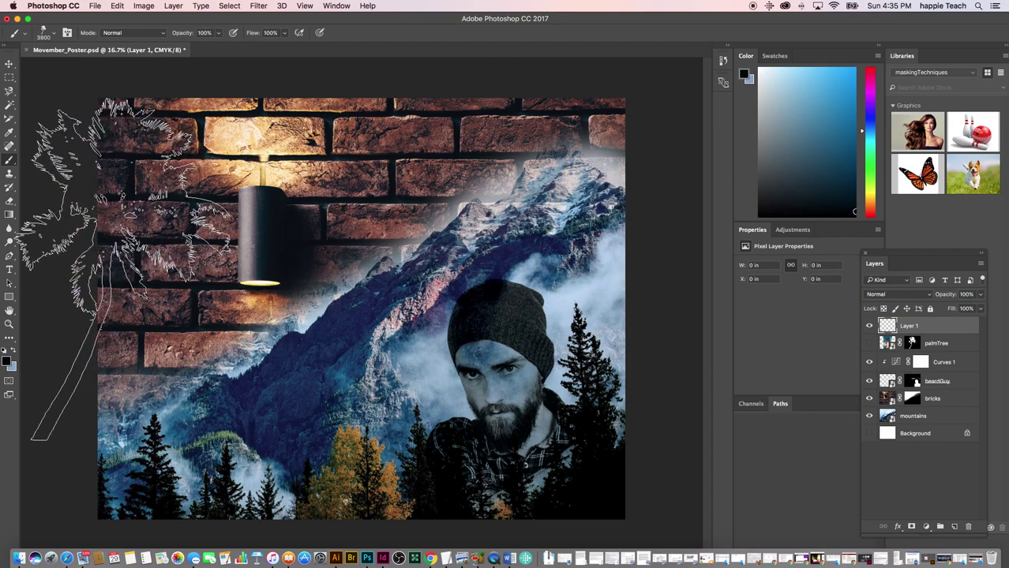
{"action": "key", "text": "bracketleft"}
{"action": "key", "text": "bracketleft"}
{"action": "key", "text": "bracketleft"}
{"action": "key", "text": "bracketleft"}
{"action": "key", "text": "bracketleft"}
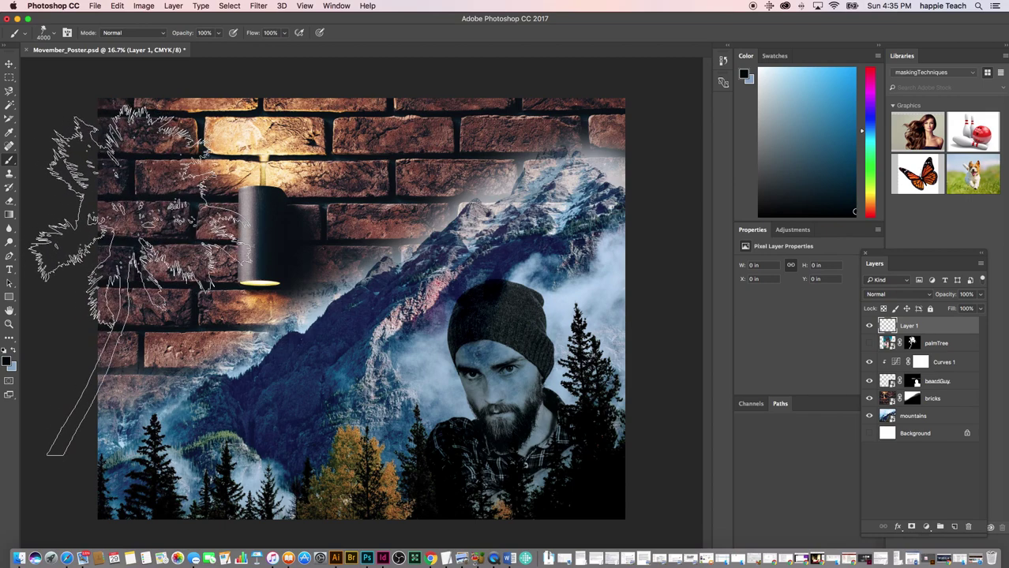
{"action": "key", "text": "bracketleft"}
{"action": "key", "text": "bracketleft"}
{"action": "key", "text": "bracketleft"}
{"action": "key", "text": "bracketleft"}
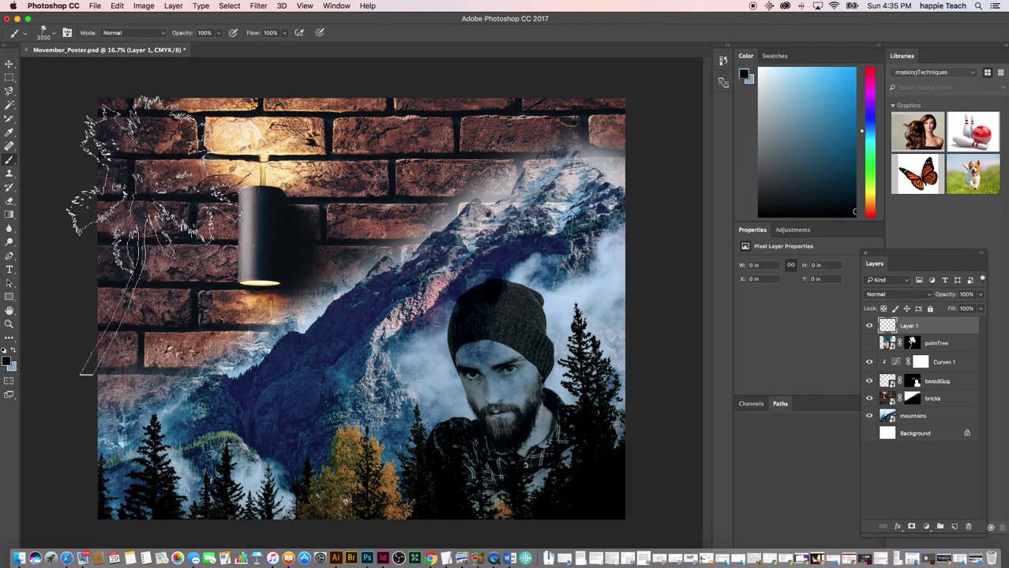
{"action": "key", "text": "bracketright"}
{"action": "key", "text": "bracketright"}
{"action": "key", "text": "bracketright"}
{"action": "key", "text": "bracketright"}
{"action": "key", "text": "bracketright"}
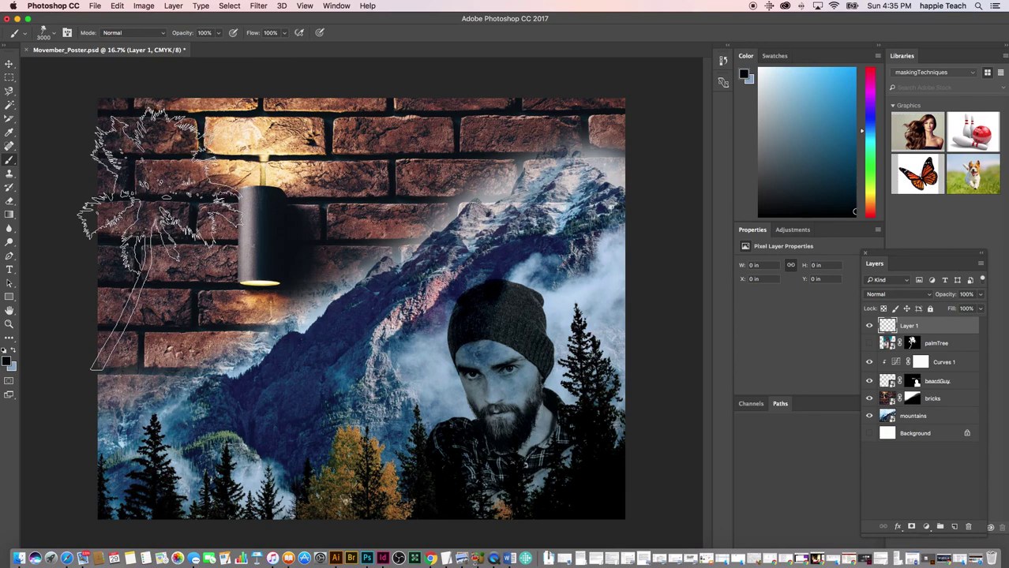
{"action": "key", "text": "bracketright"}
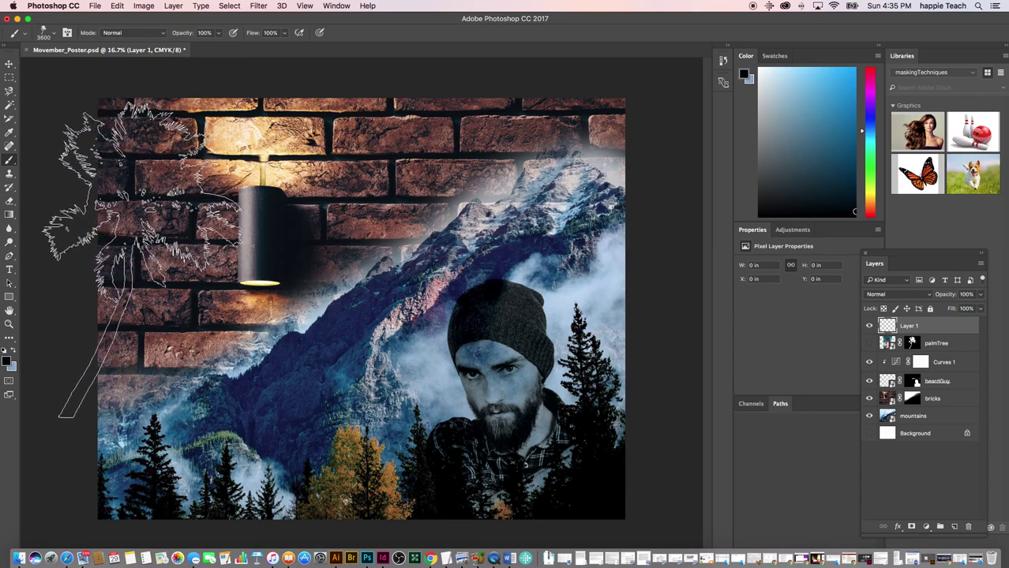
{"action": "left_click", "coordinate": [141, 262]}
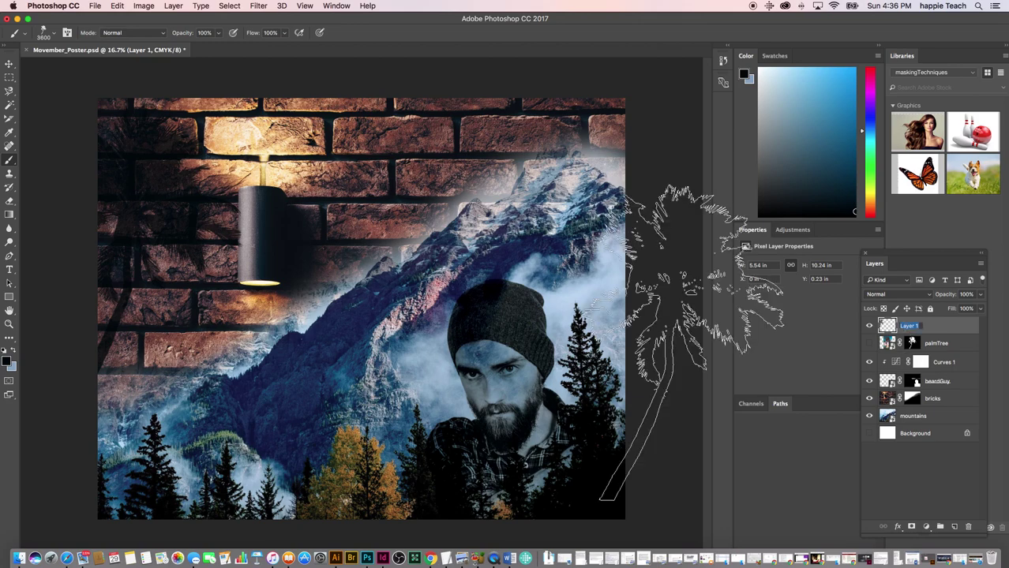
Rename the layer holding the stamped palm as palmTreeBrush.
{"action": "type", "text": "c"}
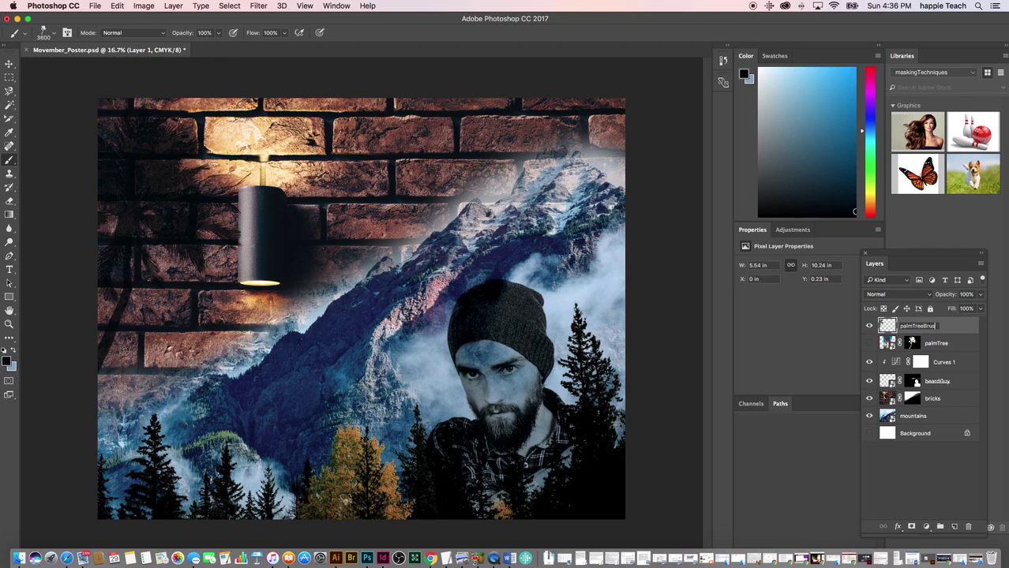
{"action": "key", "text": "Return"}
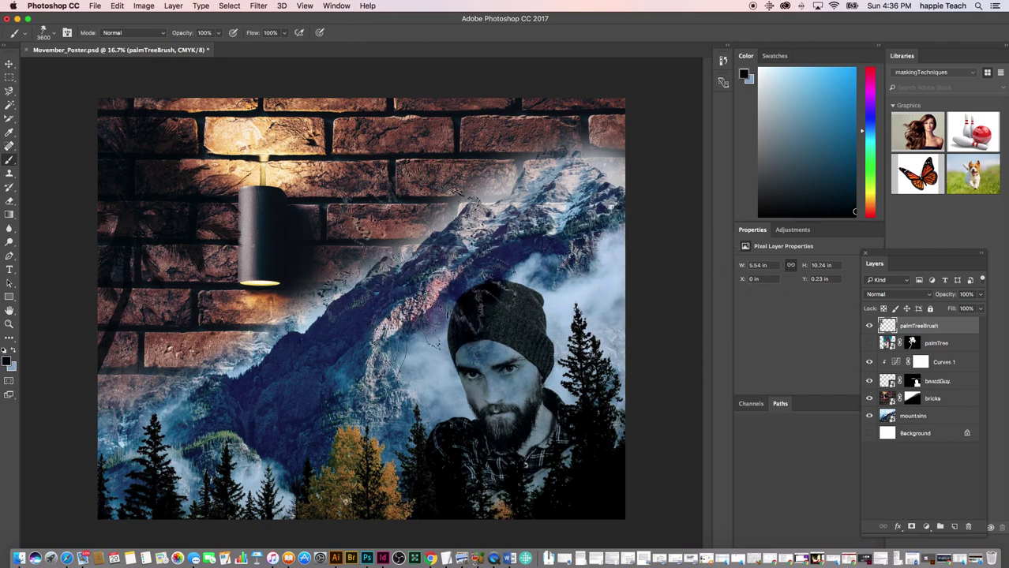
{"action": "left_click", "coordinate": [9, 64]}
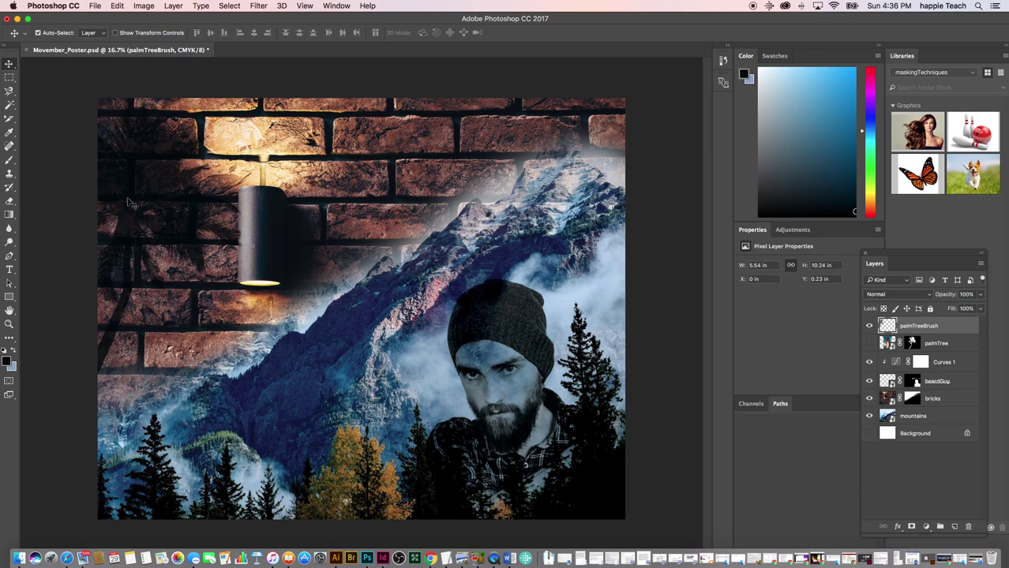
Try Soft Light and Vivid Light on the palmTreeBrush layer, and set its blend mode to Luminosity.
{"action": "left_click", "coordinate": [930, 295]}
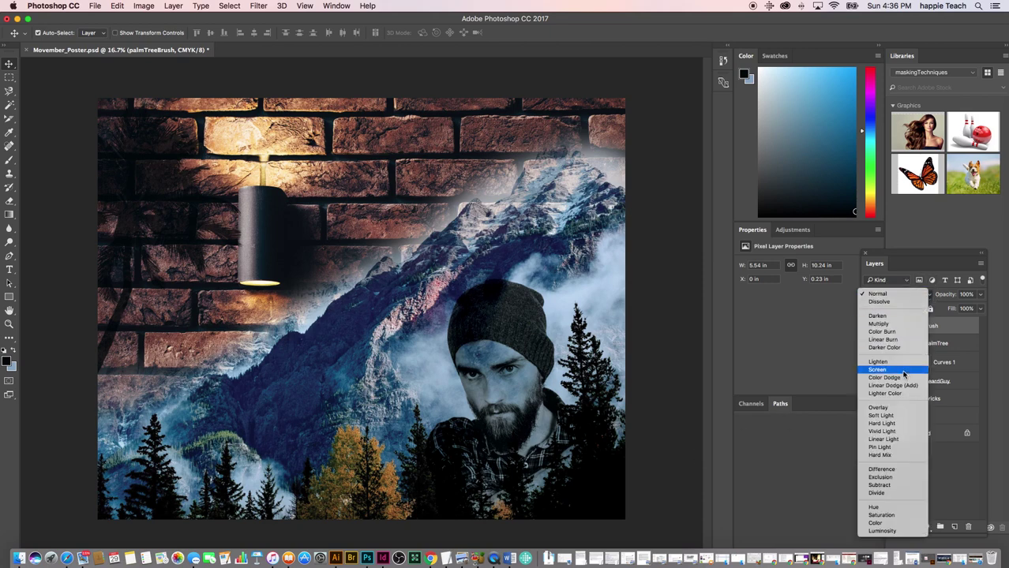
{"action": "left_click", "coordinate": [904, 416]}
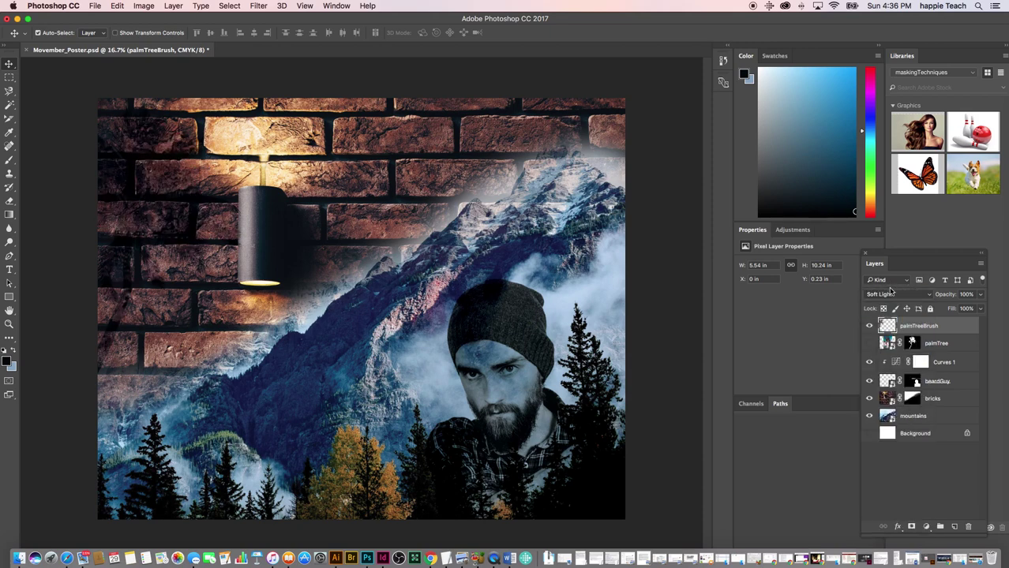
{"action": "left_click", "coordinate": [929, 297]}
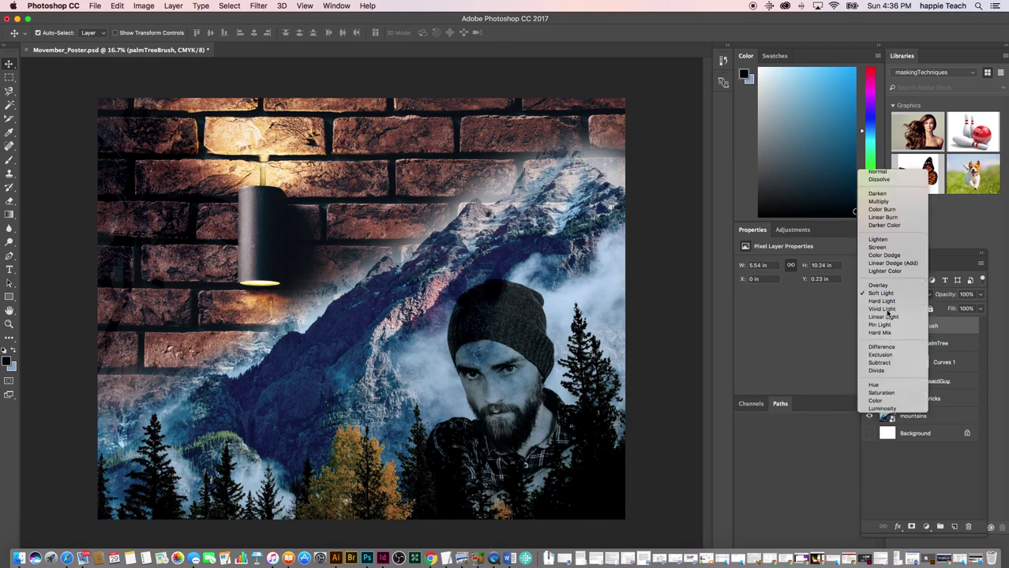
{"action": "left_click", "coordinate": [888, 311]}
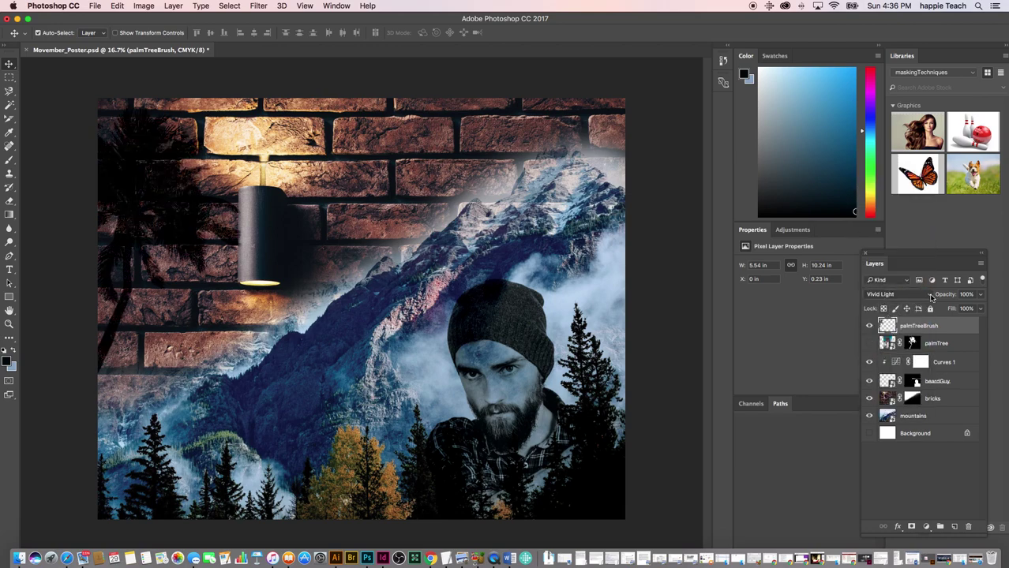
{"action": "left_click", "coordinate": [930, 297]}
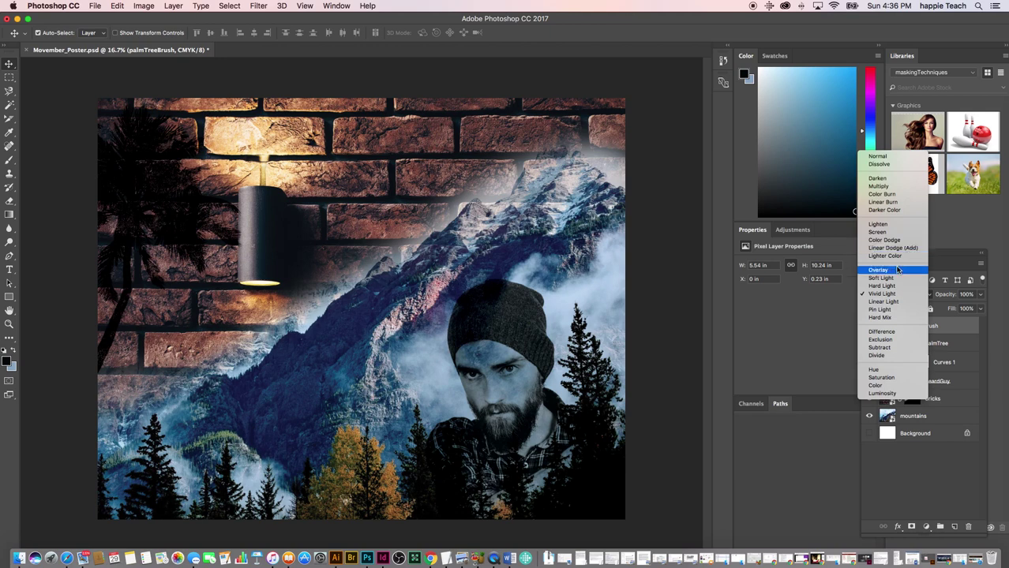
{"action": "left_click", "coordinate": [887, 394]}
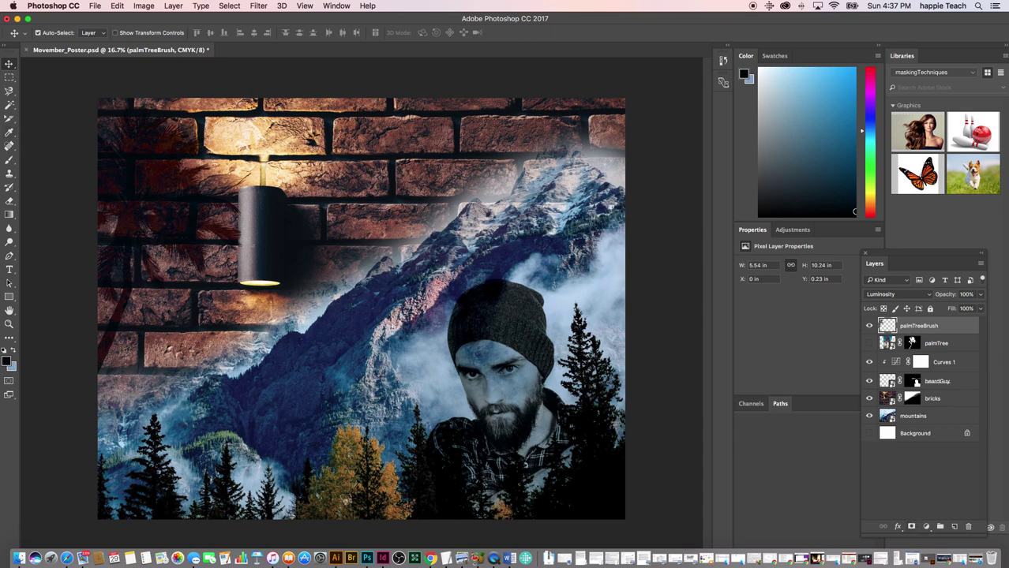
Add the title MOVEMBER in 150 pt Azo Sans Uber and place it over the trees in the poster's lower left.
{"action": "left_click", "coordinate": [9, 270]}
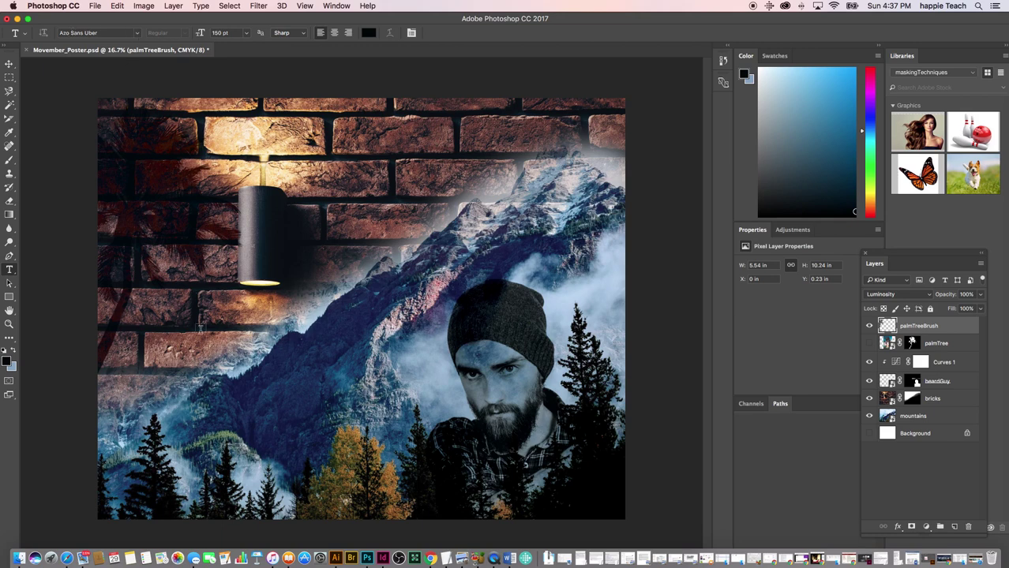
{"action": "left_click", "coordinate": [150, 377]}
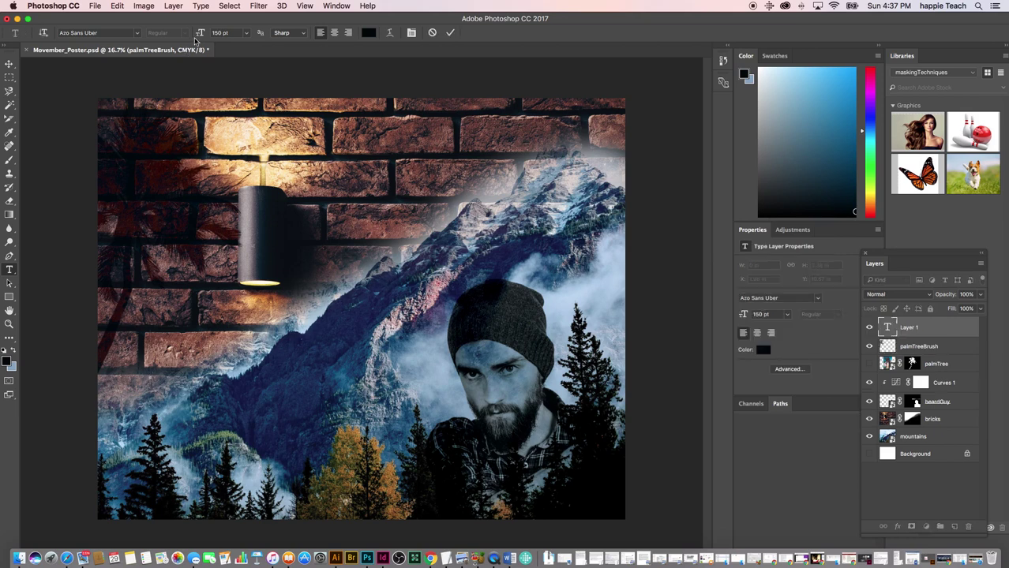
{"action": "type", "text": "MO"}
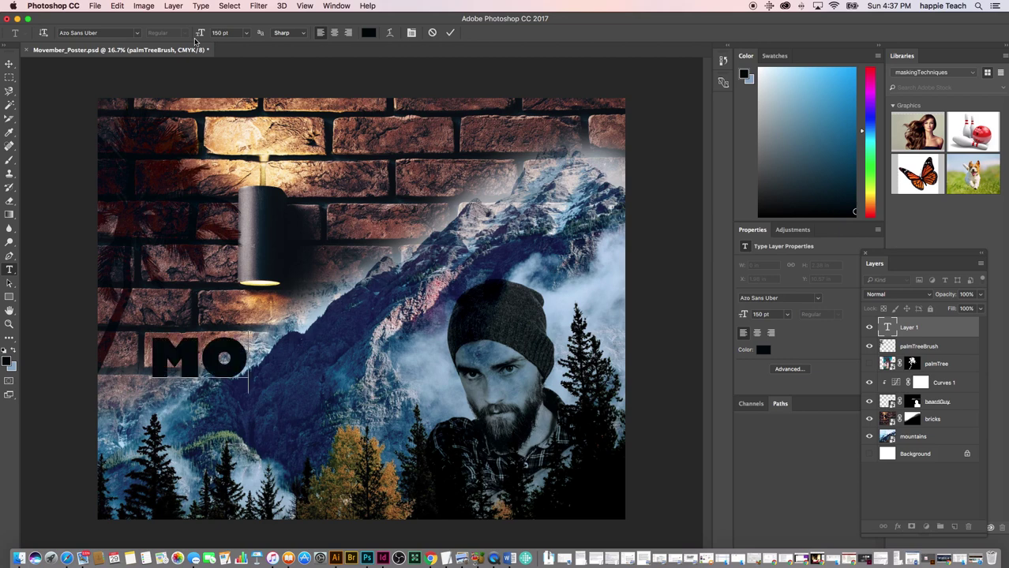
{"action": "type", "text": "VEMBER"}
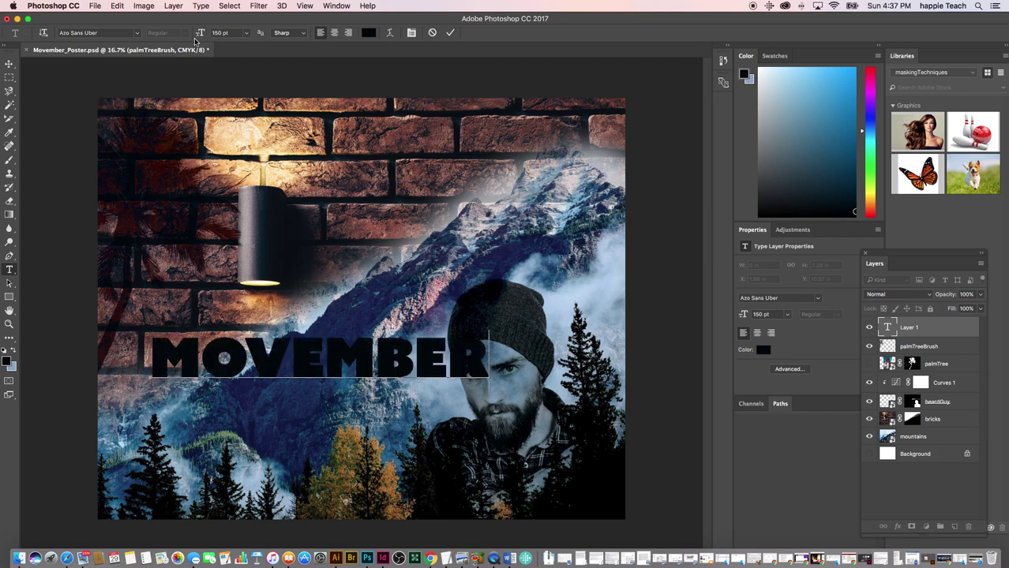
{"action": "left_click", "coordinate": [9, 64]}
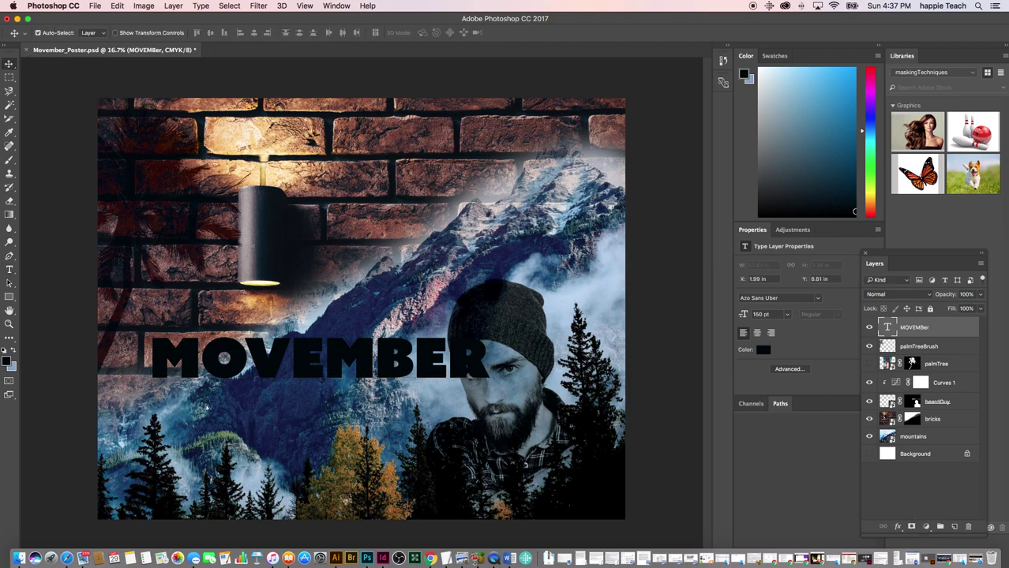
{"action": "left_click_drag", "start_coordinate": [235, 350], "coordinate": [195, 470]}
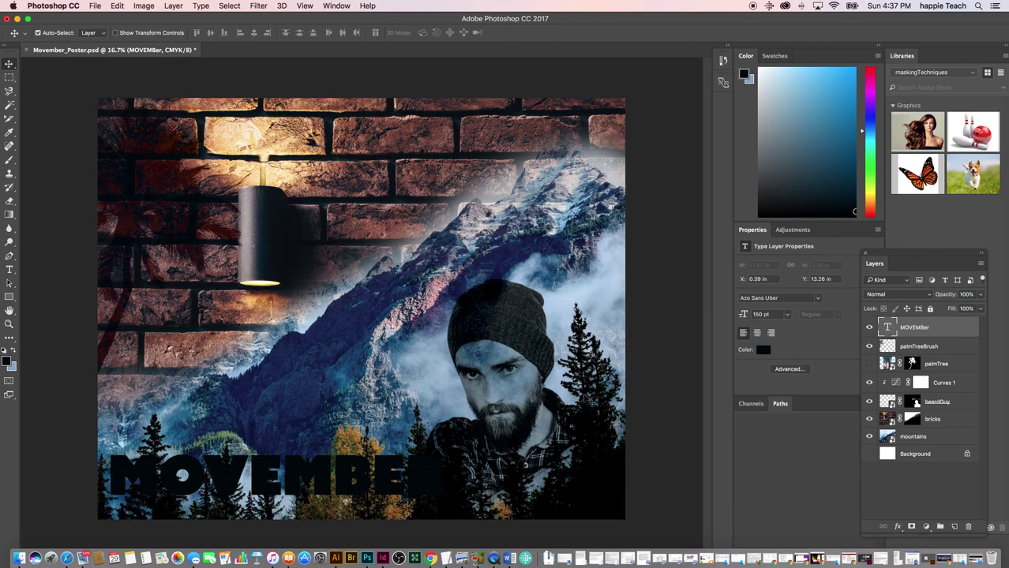
Add an exclamation mark to the end of the MOVEMBER title and commit the text edit.
{"action": "double_click", "coordinate": [887, 328]}
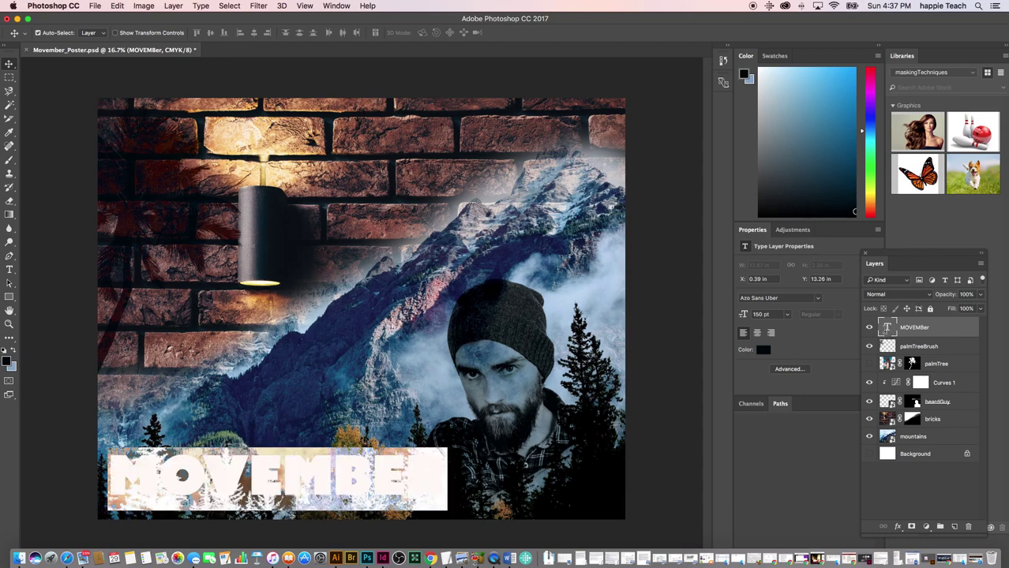
{"action": "left_click", "coordinate": [441, 464]}
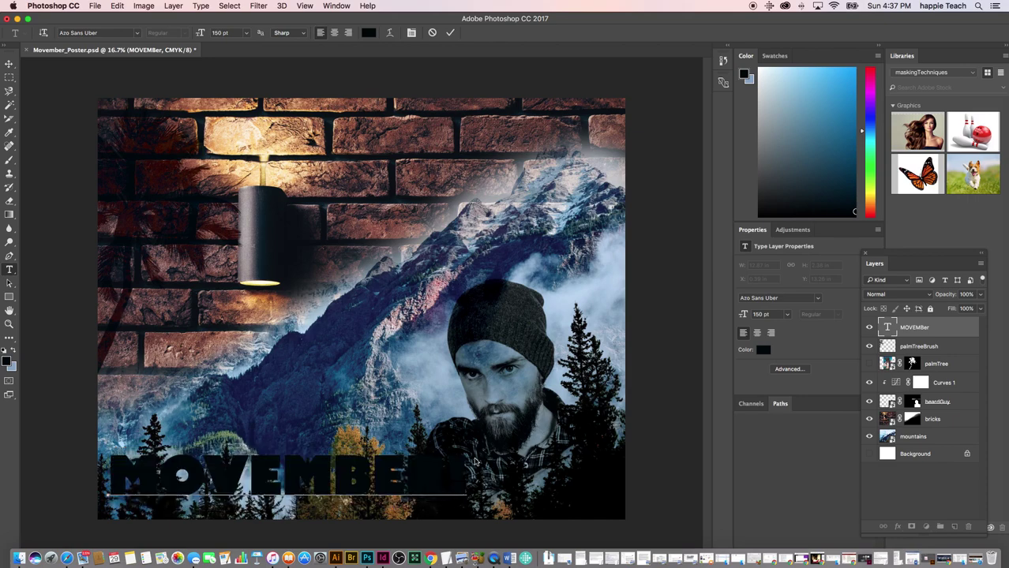
{"action": "left_click_drag", "start_coordinate": [440, 466], "coordinate": [45, 472]}
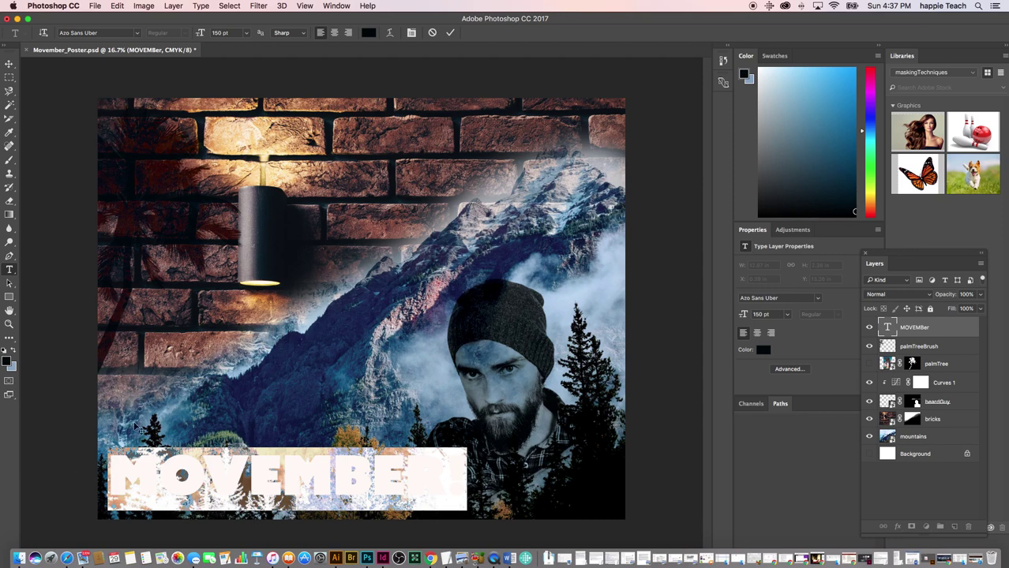
{"action": "left_click", "coordinate": [10, 229]}
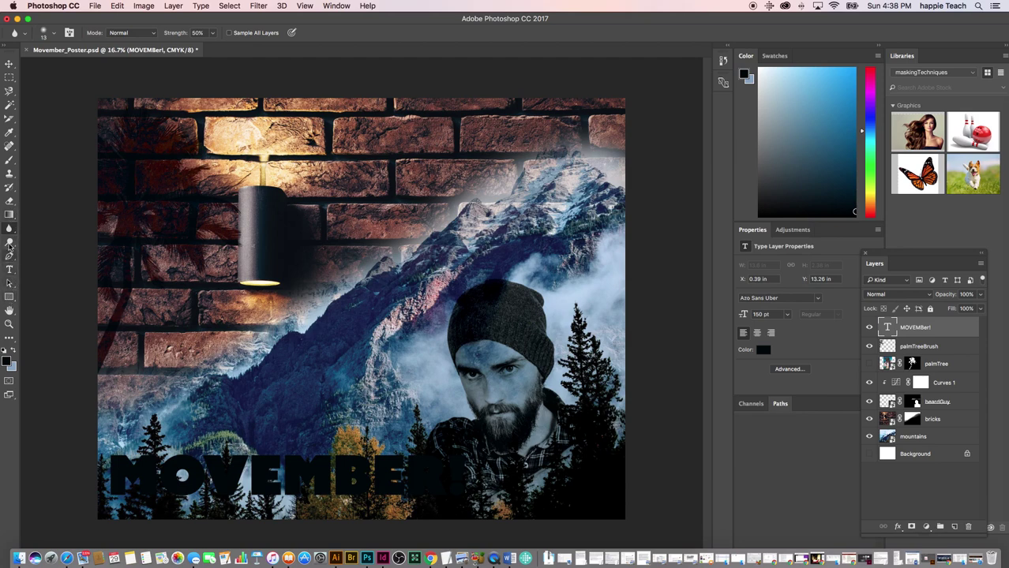
Sample a blue from the mountain above the man's hat, darken it to navy, and apply it to the whole MOVEMBER! title.
{"action": "key", "text": "i"}
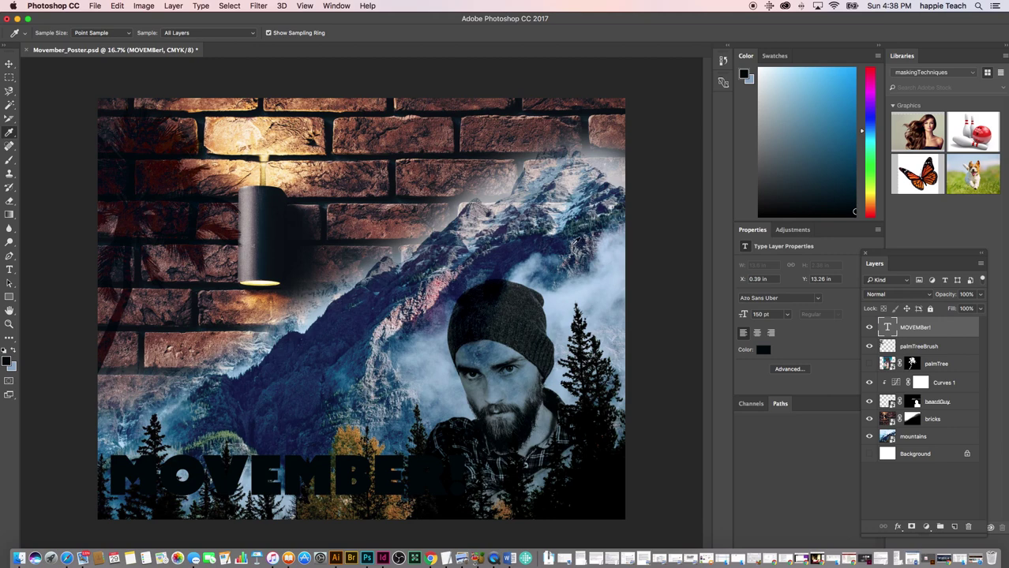
{"action": "left_click", "coordinate": [567, 248]}
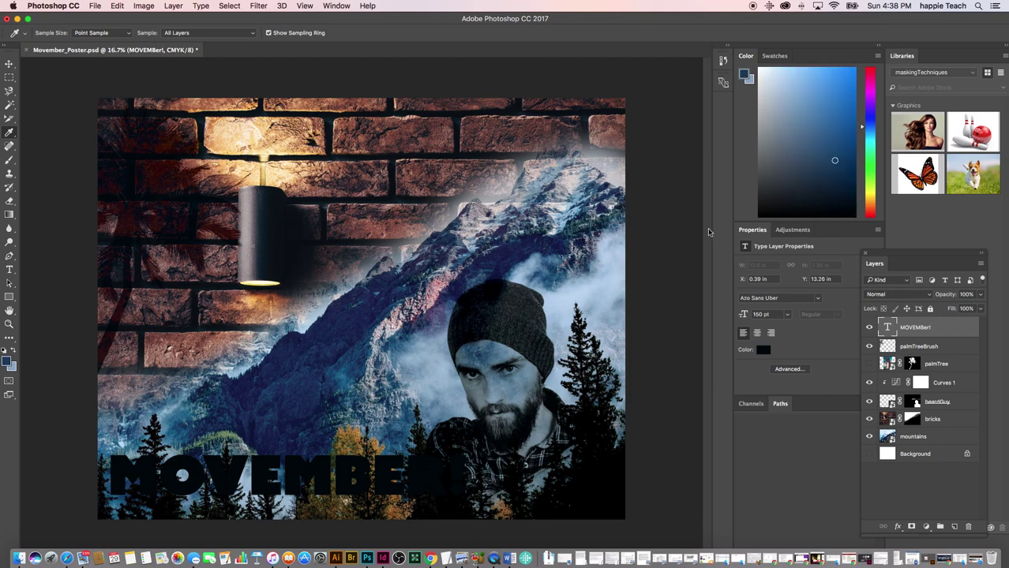
{"action": "left_click_drag", "start_coordinate": [837, 162], "coordinate": [843, 176]}
{"action": "left_click", "coordinate": [14, 352]}
{"action": "double_click", "coordinate": [887, 327]}
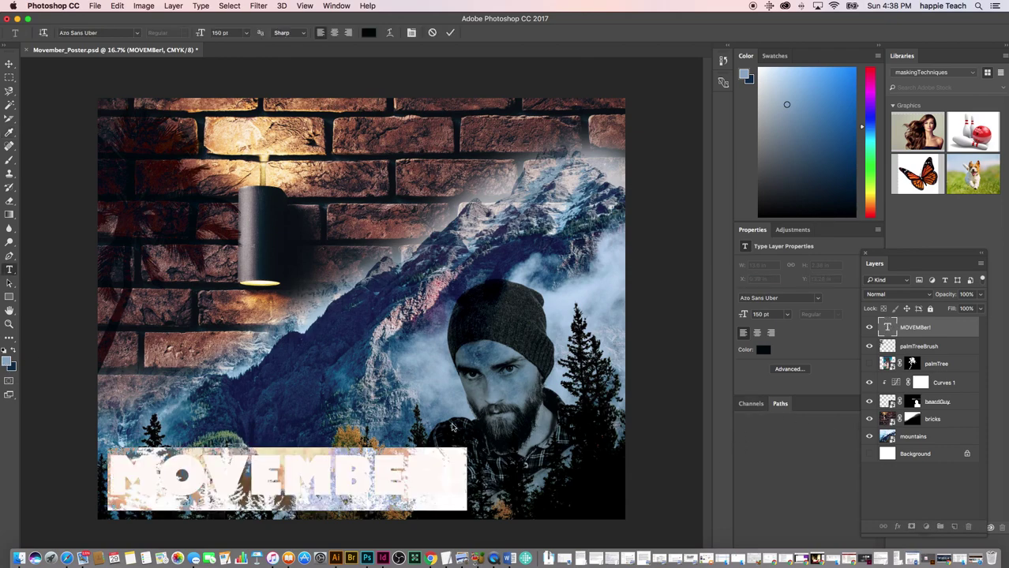
{"action": "left_click", "coordinate": [13, 352]}
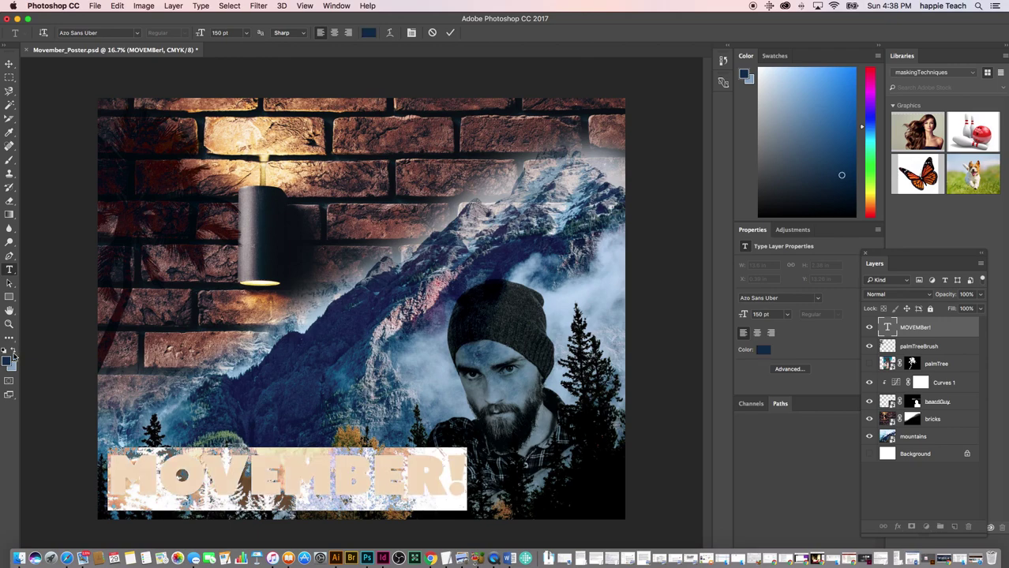
Commit the title text and add a drop shadow to its layer in light blue #b4d0ed, sampled from the clouds.
{"action": "left_click", "coordinate": [9, 63]}
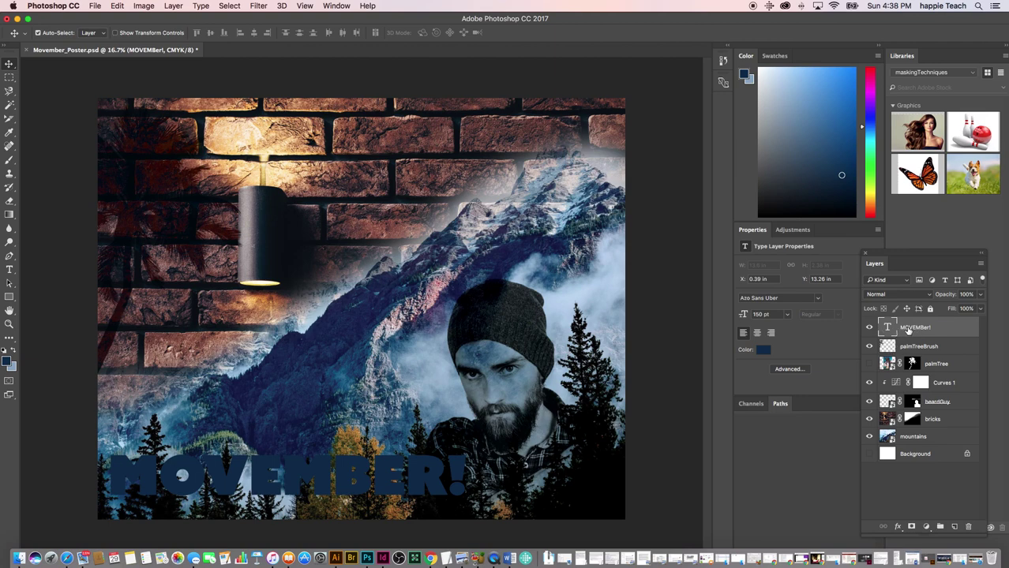
{"action": "left_click", "coordinate": [898, 526]}
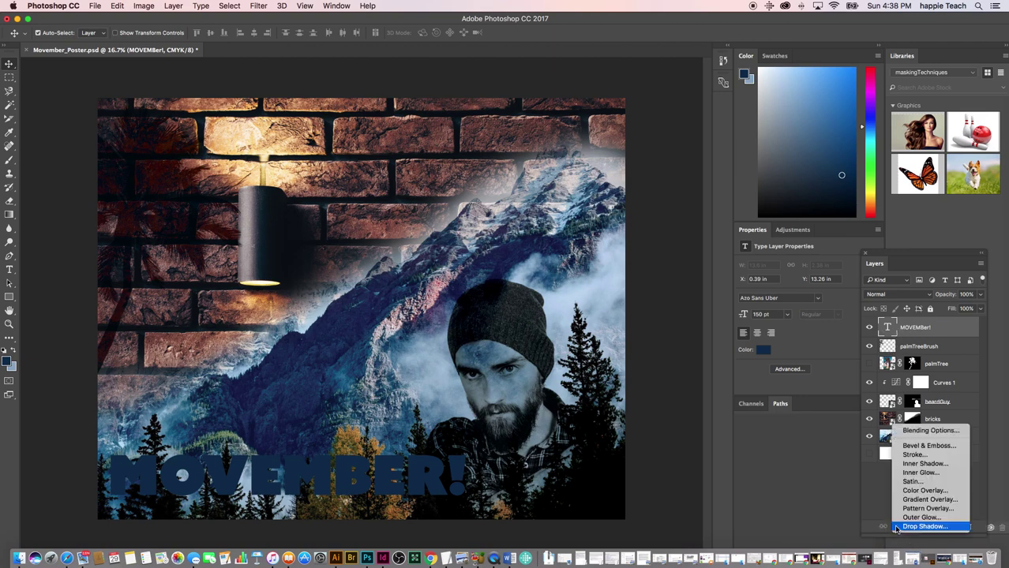
{"action": "left_click", "coordinate": [906, 527]}
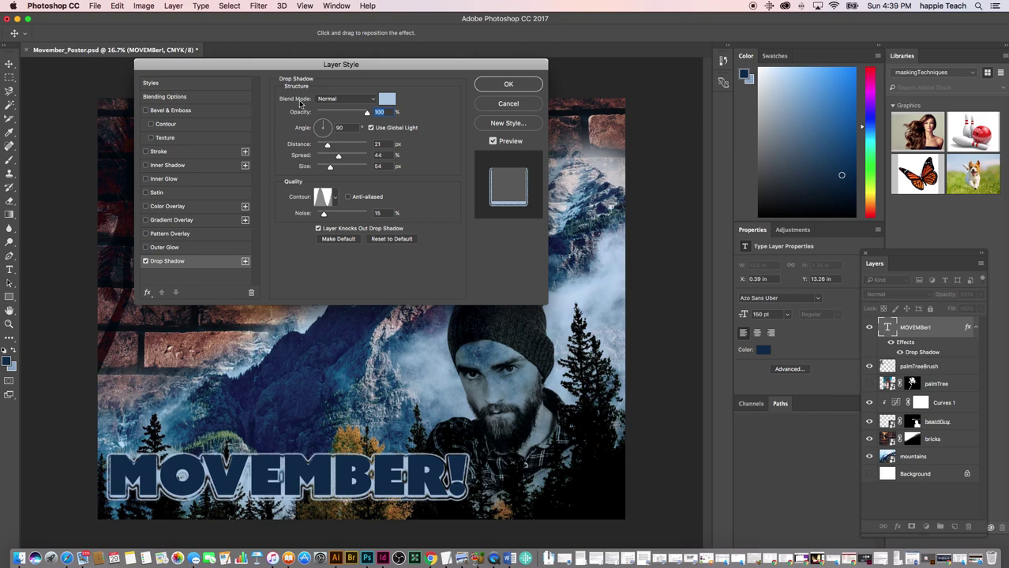
{"action": "left_click", "coordinate": [387, 100]}
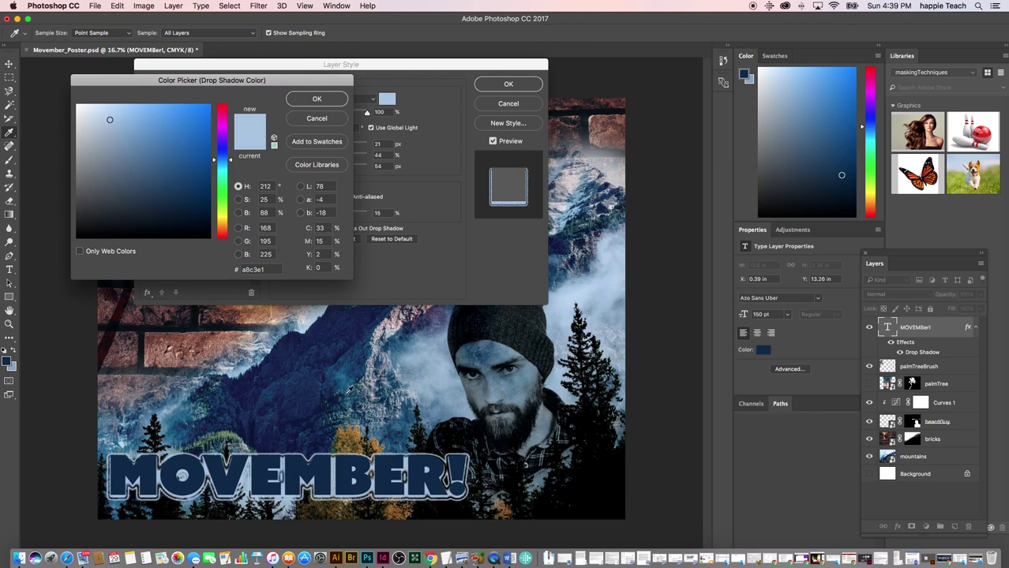
{"action": "left_click", "coordinate": [414, 364]}
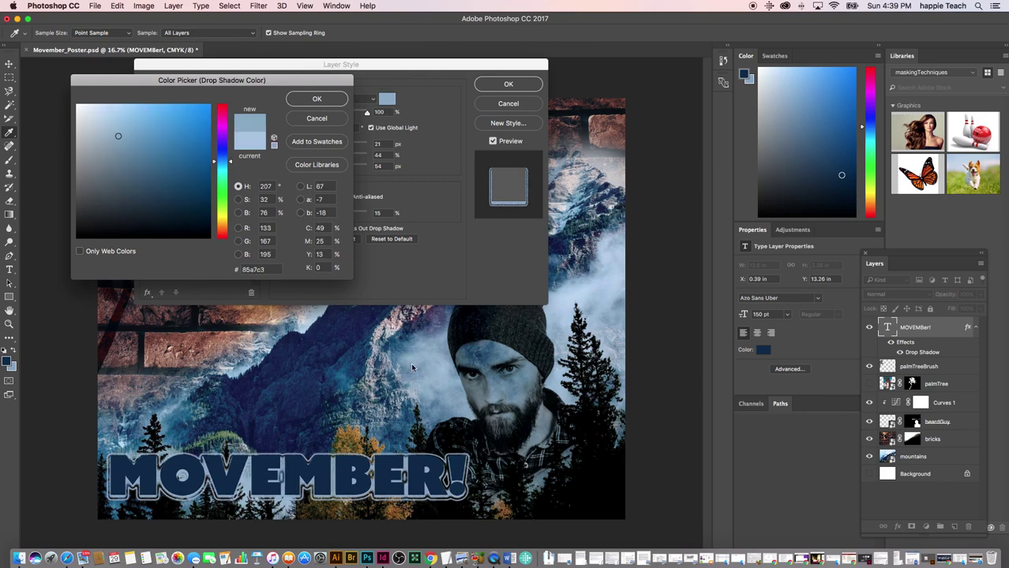
{"action": "left_click_drag", "start_coordinate": [424, 356], "coordinate": [440, 344]}
{"action": "left_click_drag", "start_coordinate": [438, 345], "coordinate": [566, 293]}
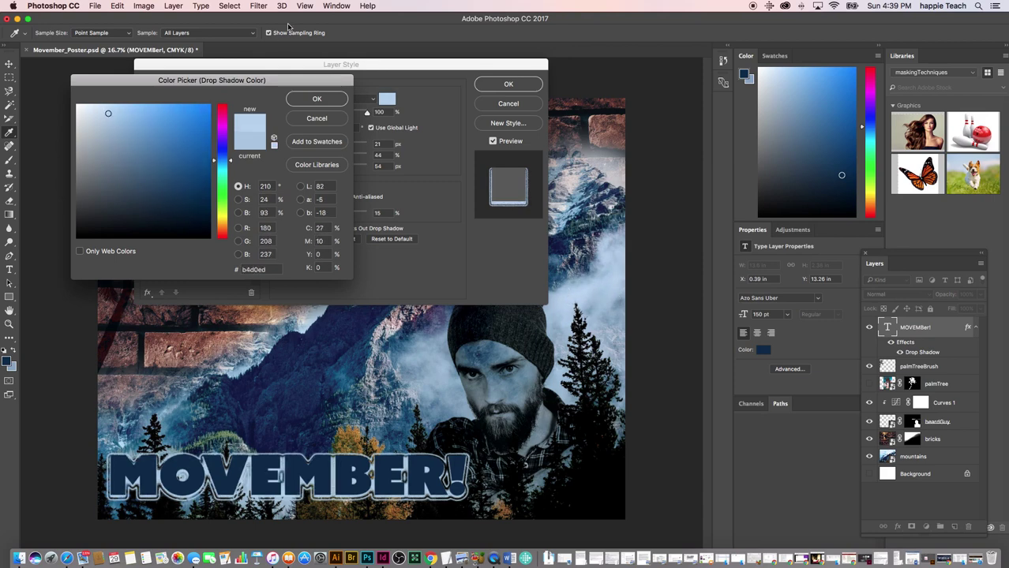
{"action": "left_click", "coordinate": [305, 99]}
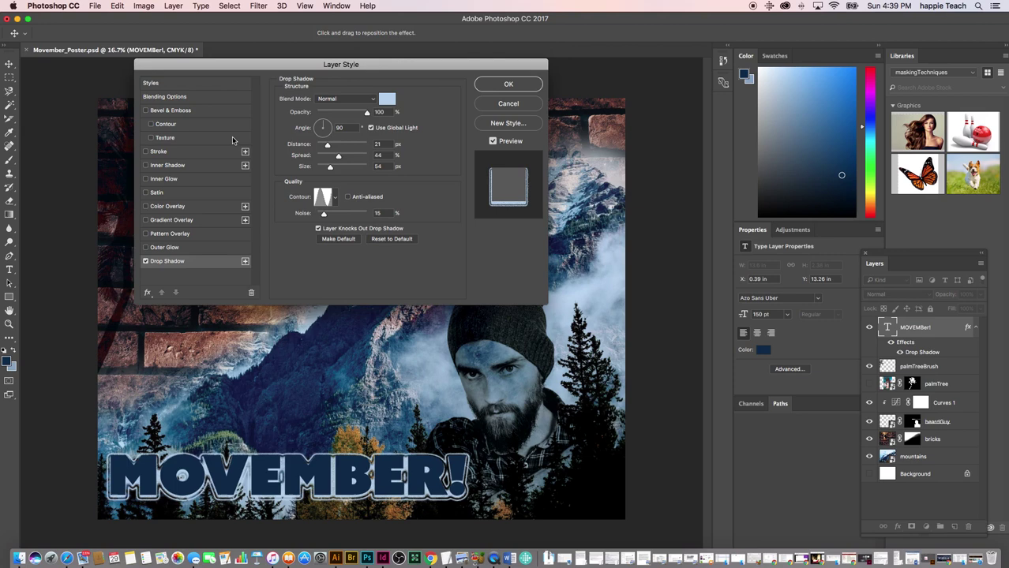
{"action": "left_click", "coordinate": [367, 116]}
{"action": "left_click", "coordinate": [334, 199]}
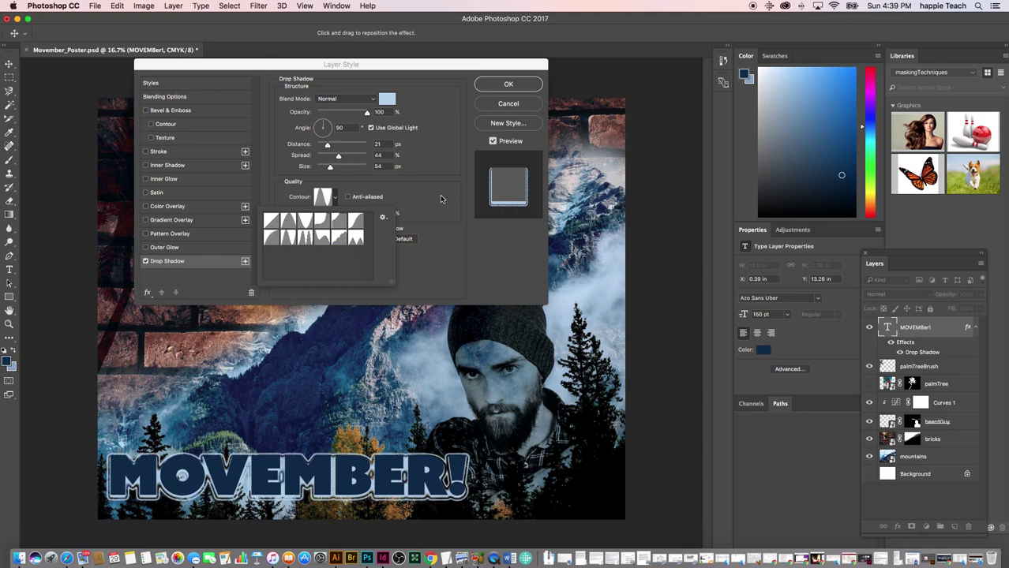
{"action": "double_click", "coordinate": [334, 229]}
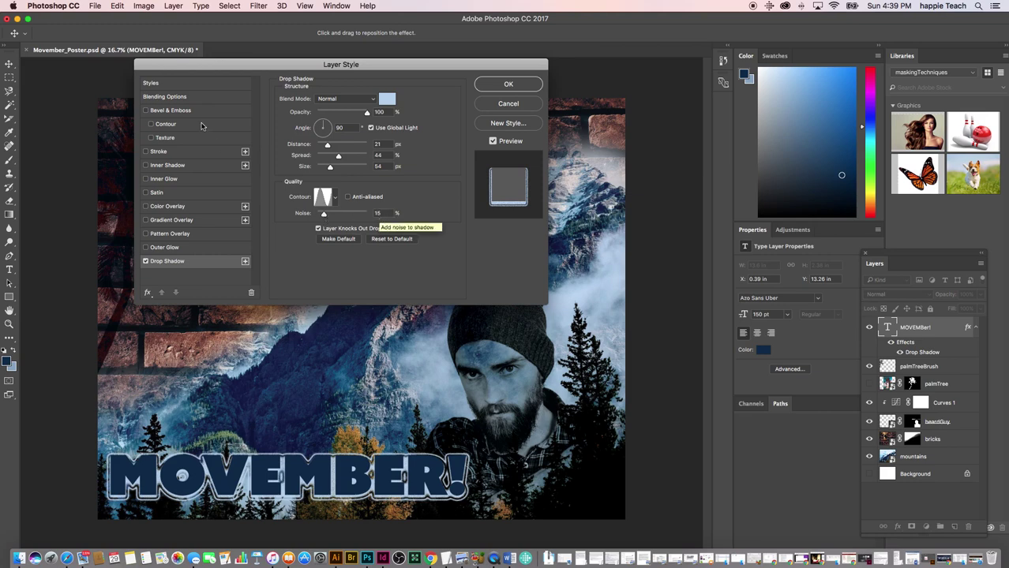
Try Bevel & Emboss on the title, switch it off, and apply the layer style with only the drop shadow.
{"action": "left_click", "coordinate": [145, 110]}
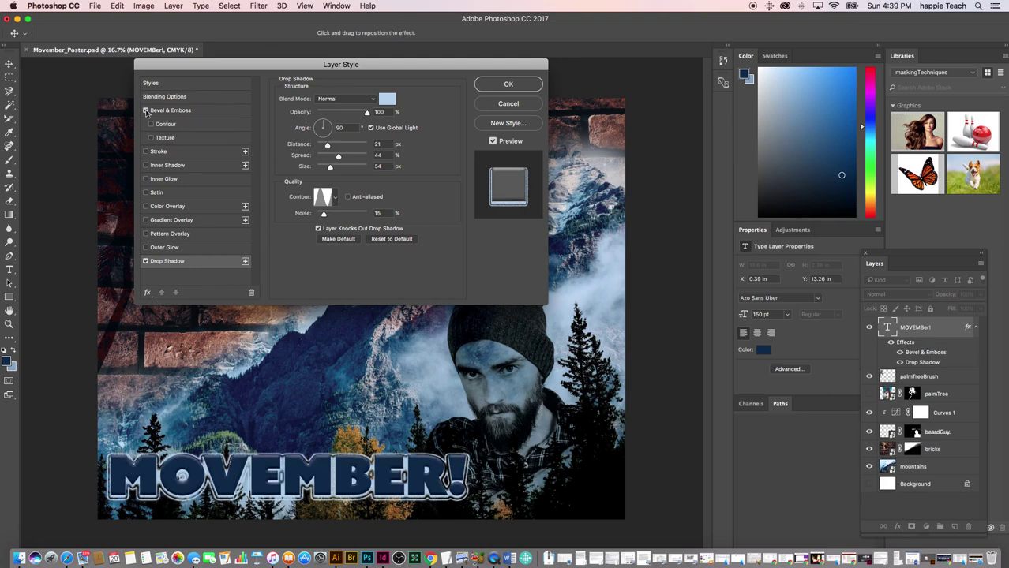
{"action": "left_click", "coordinate": [146, 110]}
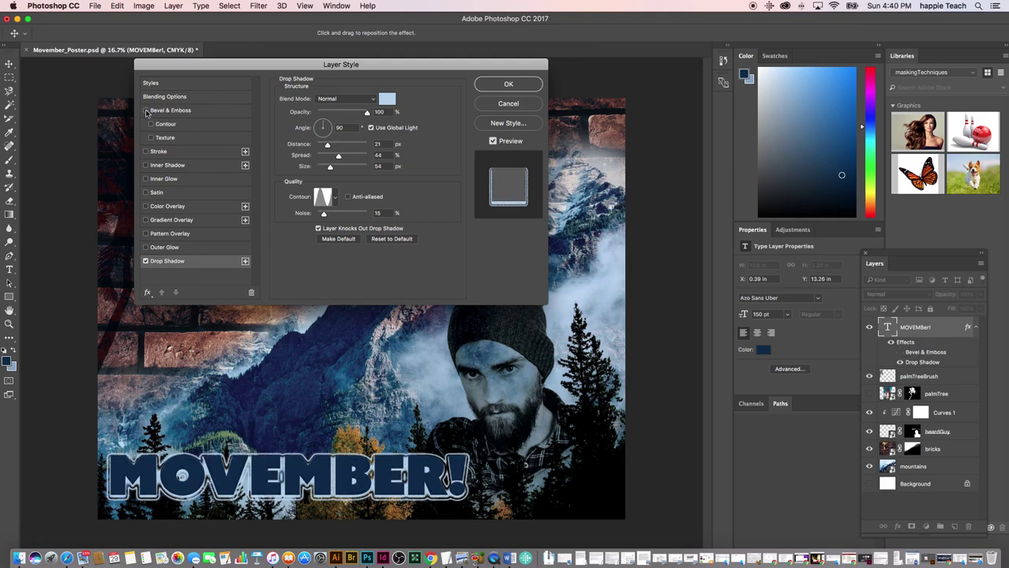
{"action": "left_click", "coordinate": [146, 111]}
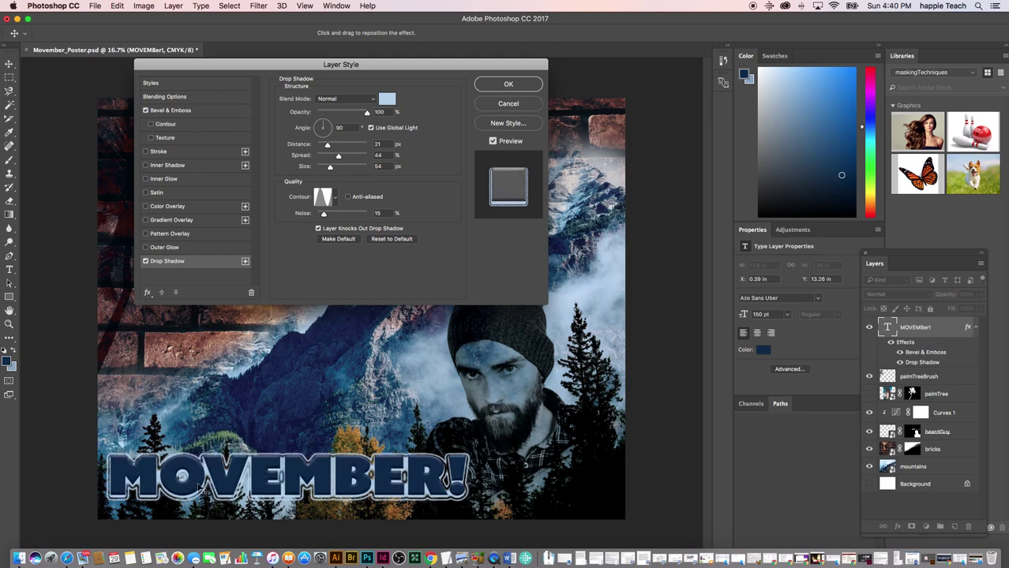
{"action": "left_click", "coordinate": [201, 112]}
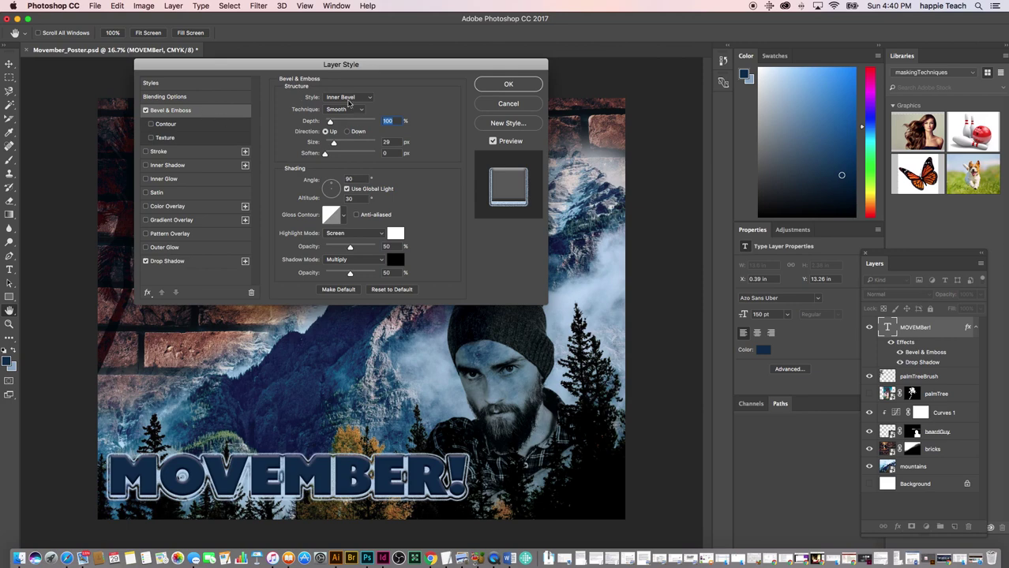
{"action": "left_click", "coordinate": [145, 110]}
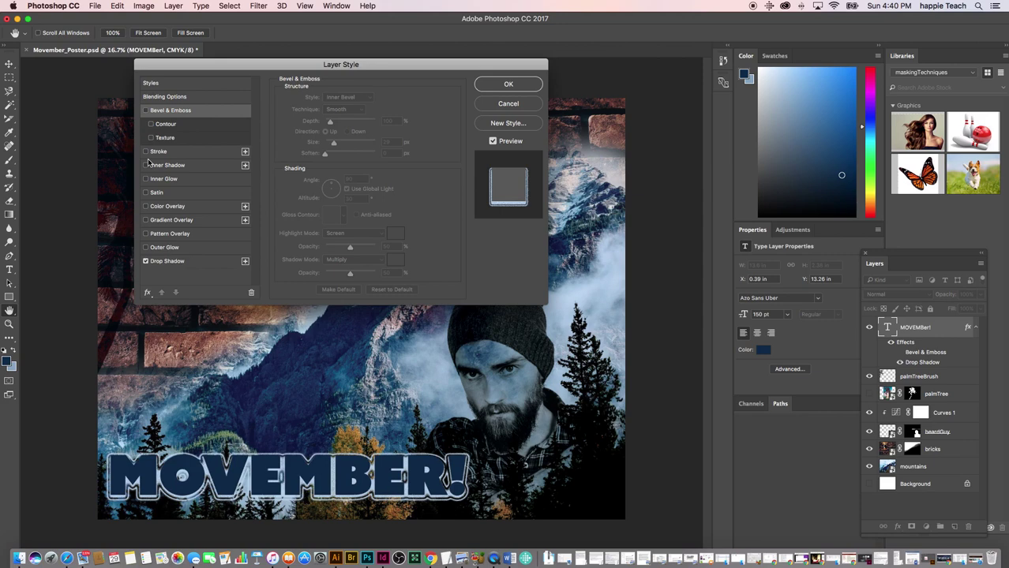
{"action": "left_click", "coordinate": [522, 84]}
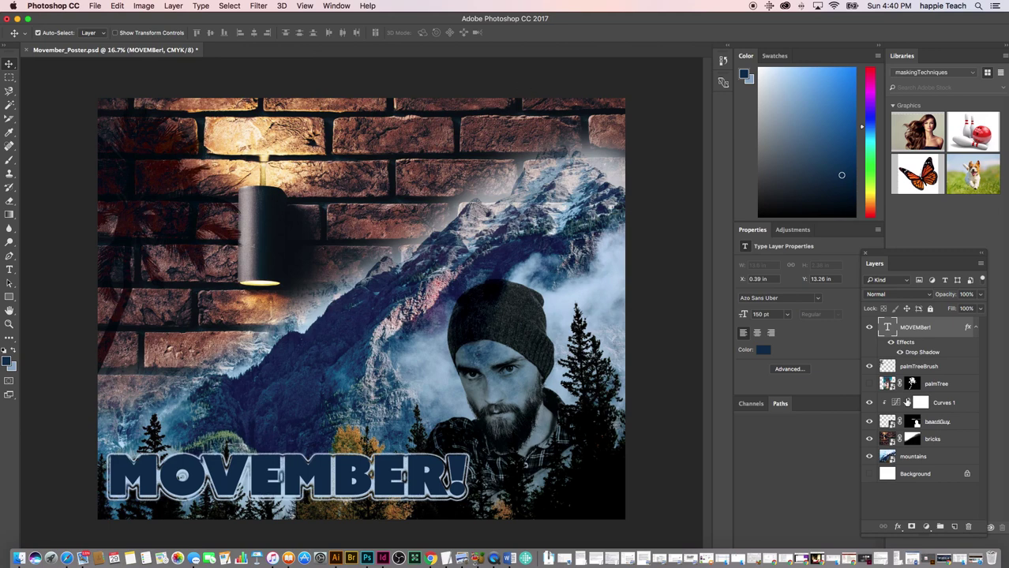
Rename the title's text layer to MOVEMBER! in all capitals.
{"action": "double_click", "coordinate": [918, 329]}
{"action": "left_click", "coordinate": [923, 328]}
{"action": "type", "text": "ER!"}
{"action": "key", "text": "Return"}
Delete the two hidden layers, palmTree and Background.
{"action": "left_click", "coordinate": [964, 386]}
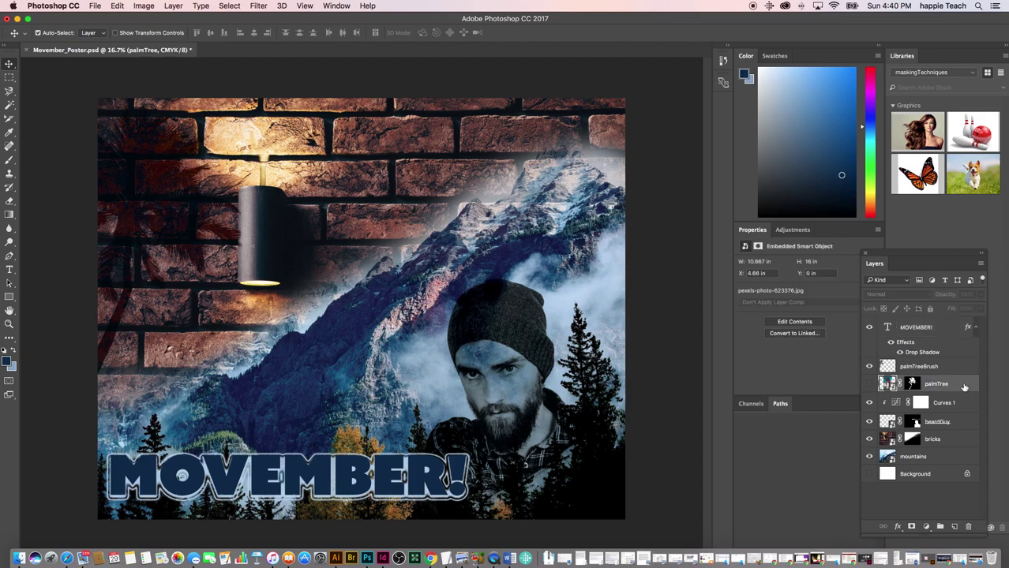
{"action": "left_click_drag", "start_coordinate": [964, 386], "coordinate": [968, 526]}
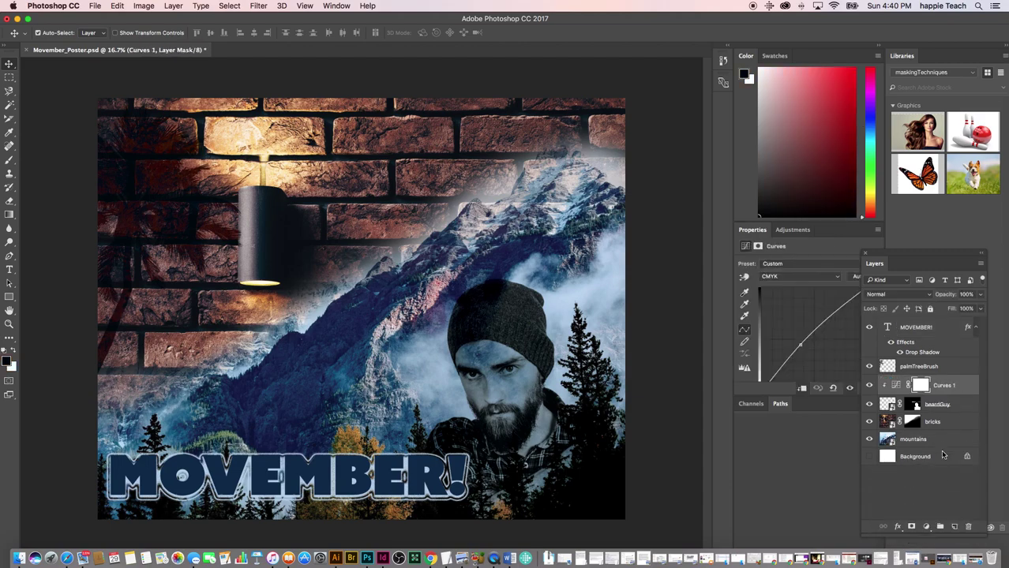
{"action": "left_click_drag", "start_coordinate": [946, 458], "coordinate": [970, 527]}
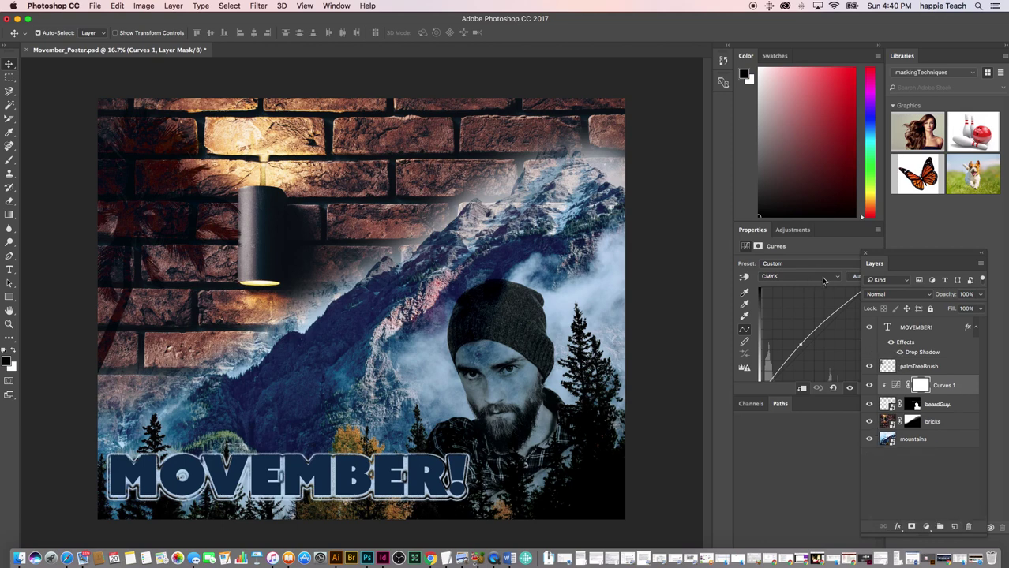
Deselect all layers and add a Hue/Saturation adjustment layer above the MOVEMBER! title, keeping its settings uncovered.
{"action": "left_click_drag", "start_coordinate": [928, 257], "coordinate": [641, 197]}
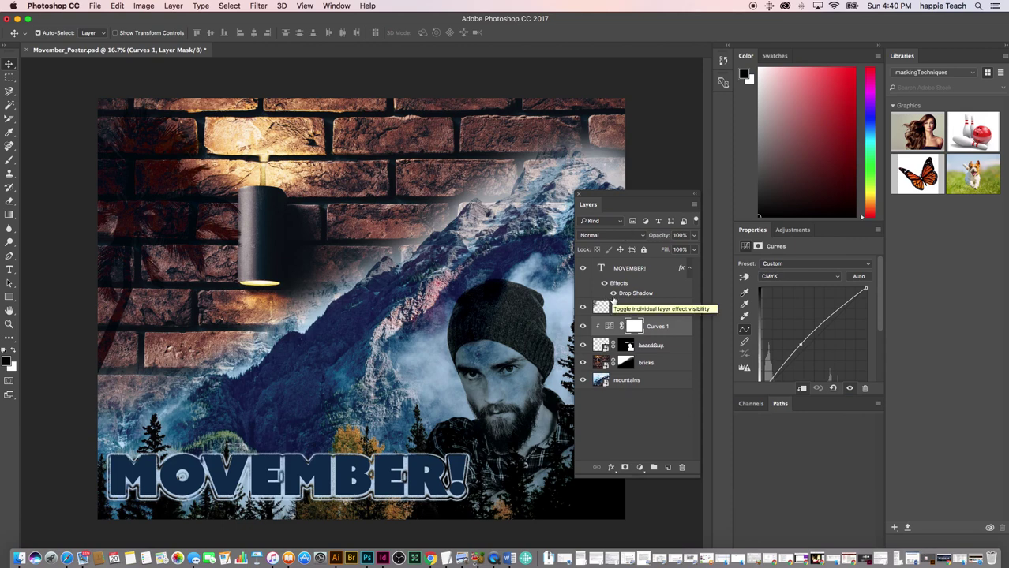
{"action": "left_click_drag", "start_coordinate": [624, 193], "coordinate": [733, 108]}
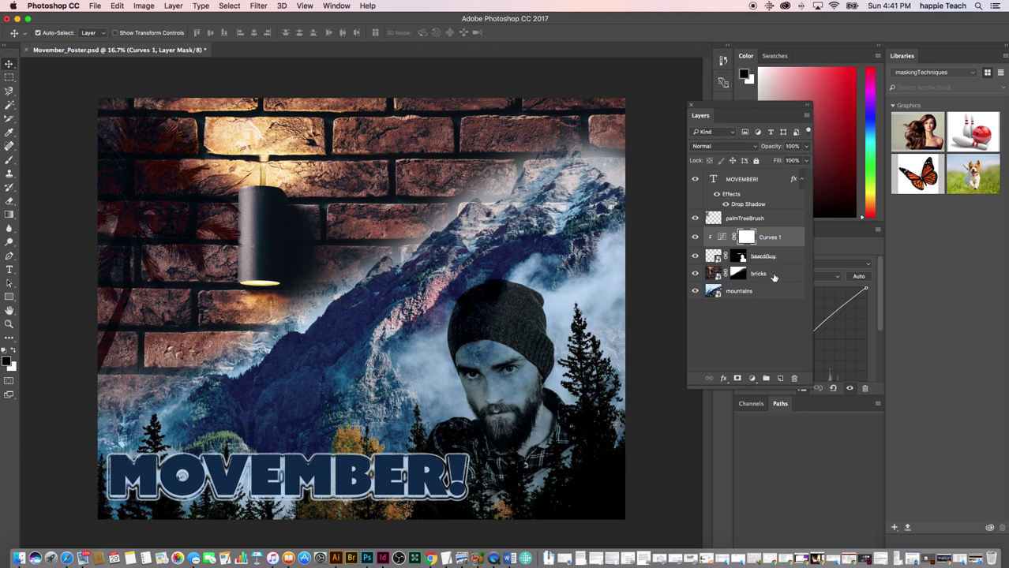
{"action": "left_click", "coordinate": [752, 357]}
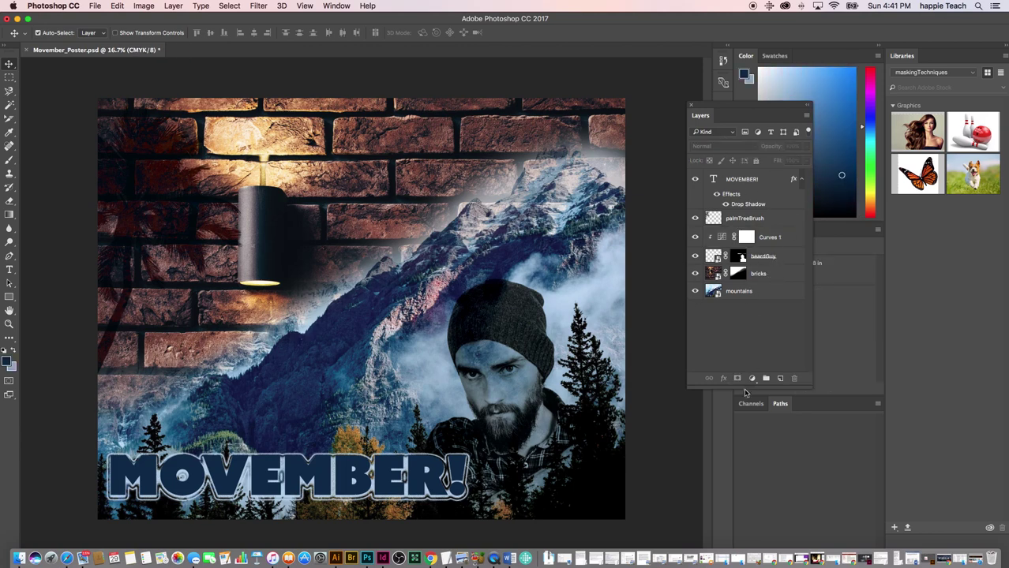
{"action": "left_click", "coordinate": [752, 379]}
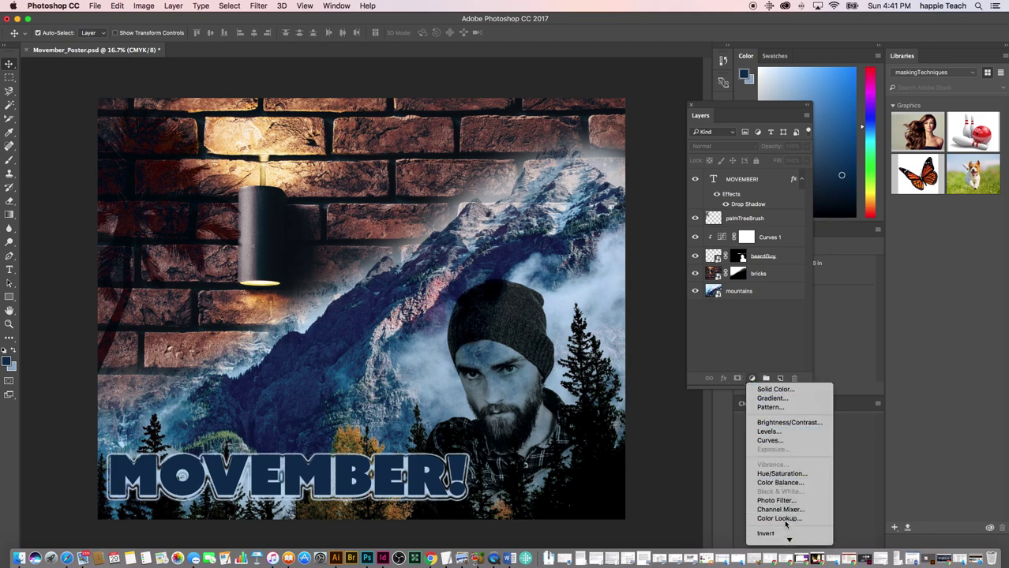
{"action": "left_click", "coordinate": [781, 473]}
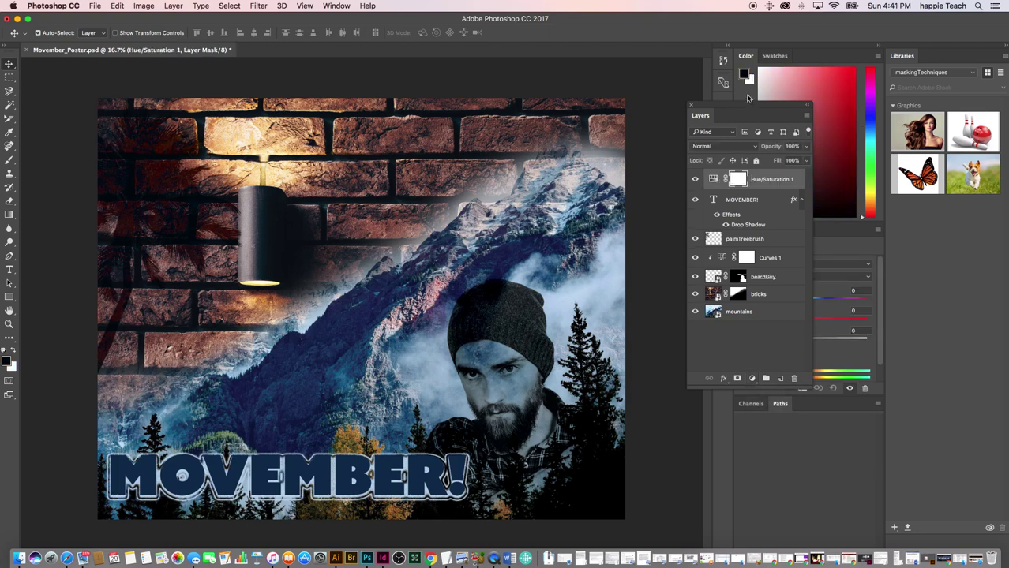
{"action": "left_click_drag", "start_coordinate": [740, 105], "coordinate": [559, 34]}
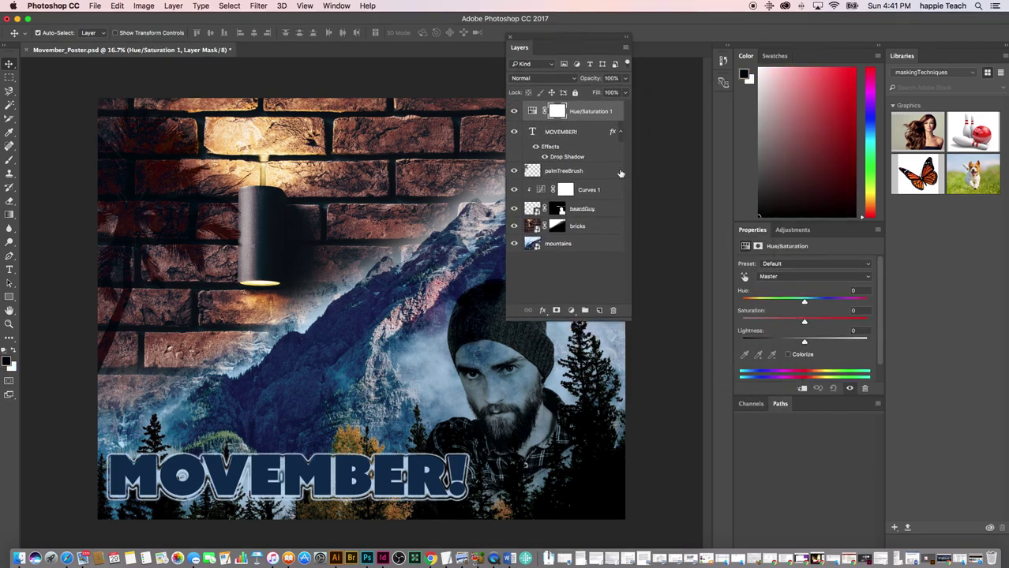
Try colorizing the whole poster with the Hue/Saturation layer at a hue of 333, and turn Colorize back off.
{"action": "left_click", "coordinate": [787, 355]}
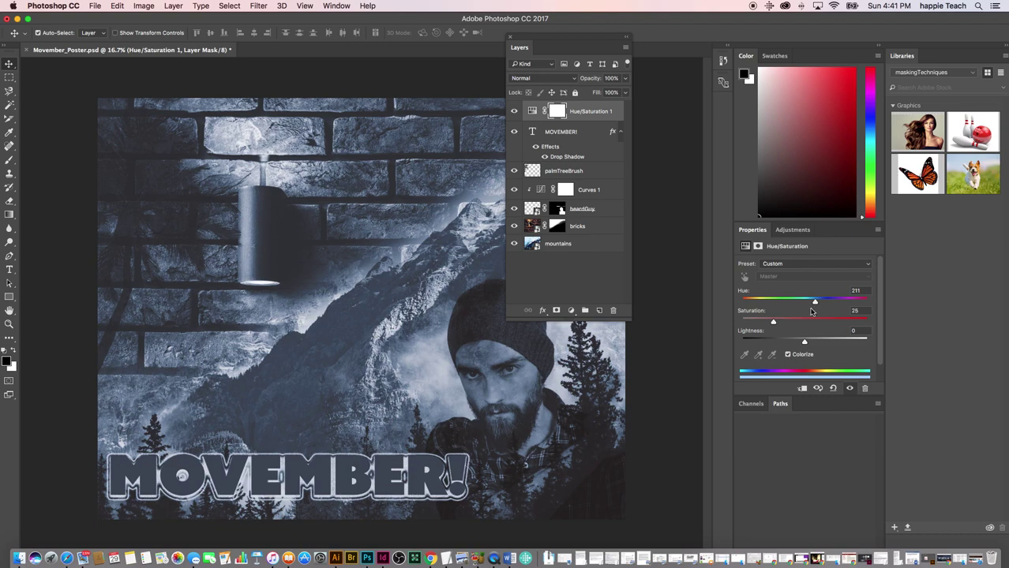
{"action": "scroll", "coordinate": [812, 312], "scroll_direction": "down", "scroll_amount": 2}
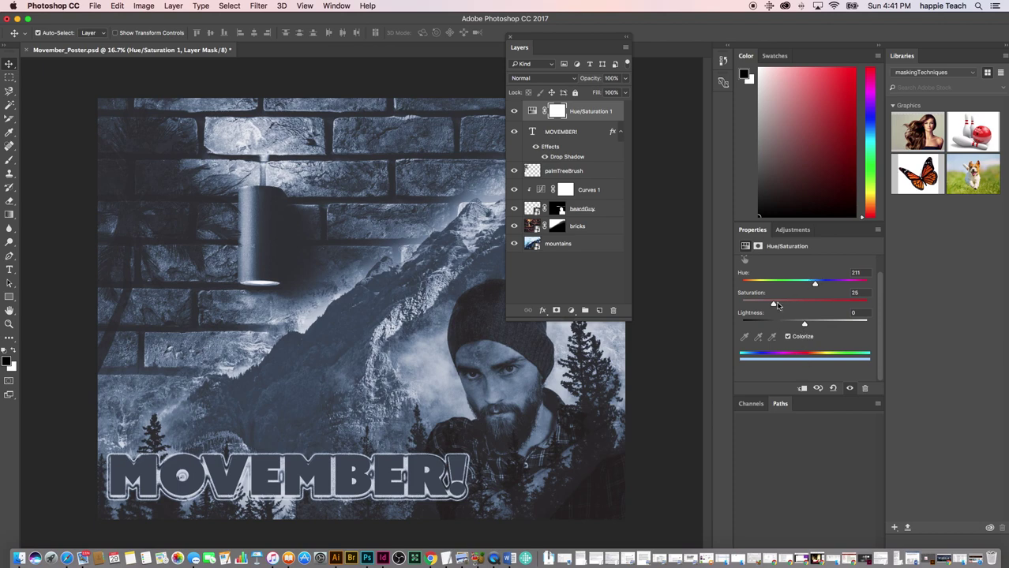
{"action": "left_click", "coordinate": [861, 281]}
{"action": "mouse_move", "coordinate": [861, 287]}
{"action": "left_mouse_down"}
{"action": "mouse_move", "coordinate": [823, 286]}
{"action": "mouse_move", "coordinate": [867, 287]}
{"action": "mouse_move", "coordinate": [858, 287]}
{"action": "left_mouse_up"}
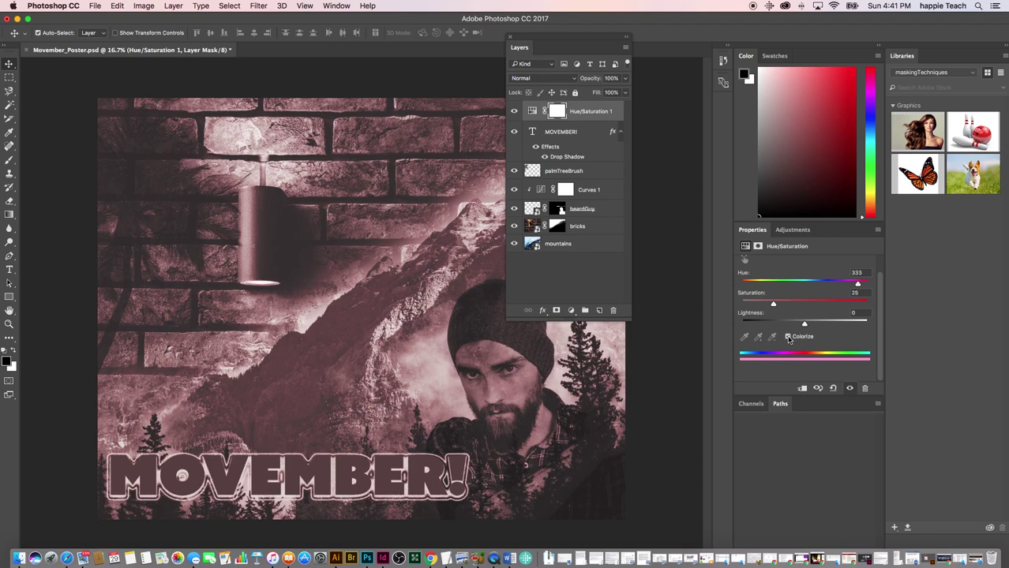
{"action": "left_click", "coordinate": [787, 337]}
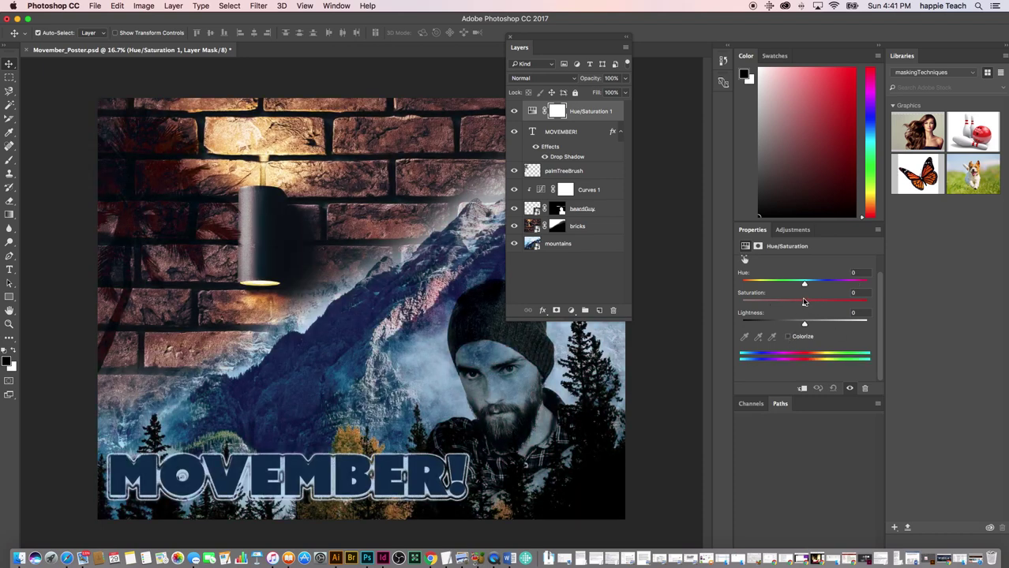
Set the Hue/Saturation layer's saturation to +50 and its hue to -43.
{"action": "left_click_drag", "start_coordinate": [804, 302], "coordinate": [836, 306]}
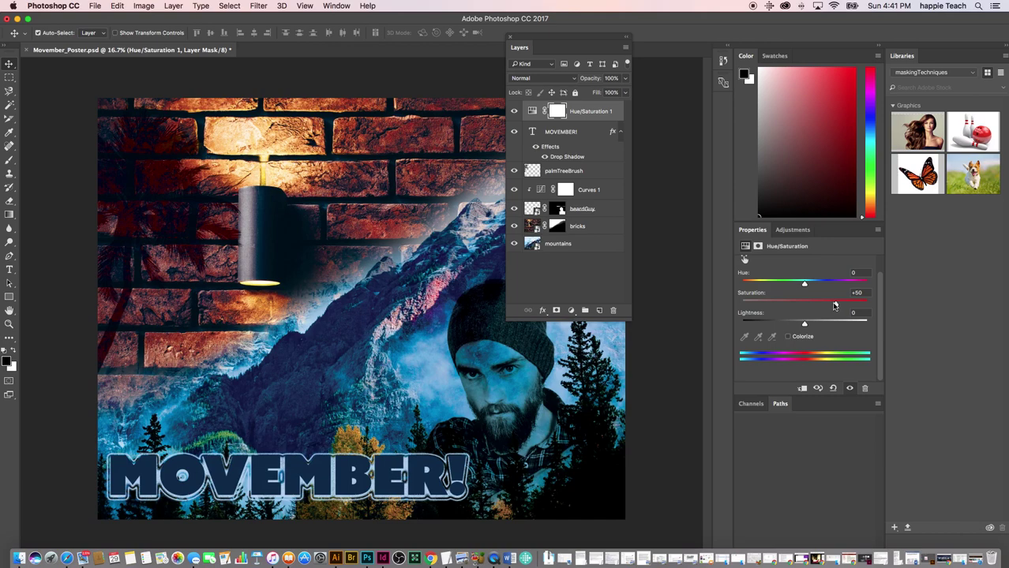
{"action": "left_click_drag", "start_coordinate": [804, 283], "coordinate": [777, 287]}
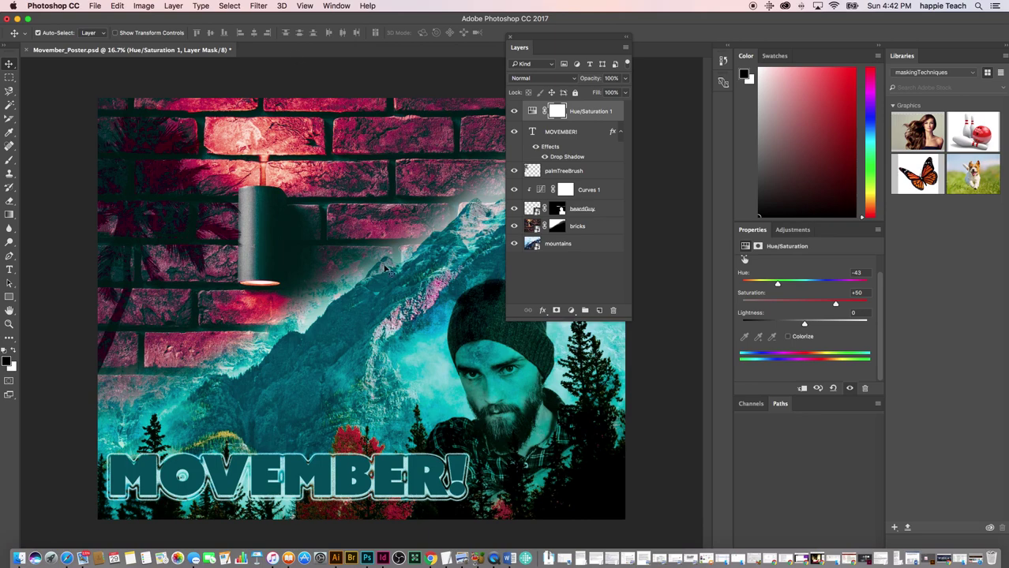
{"action": "left_click", "coordinate": [493, 559]}
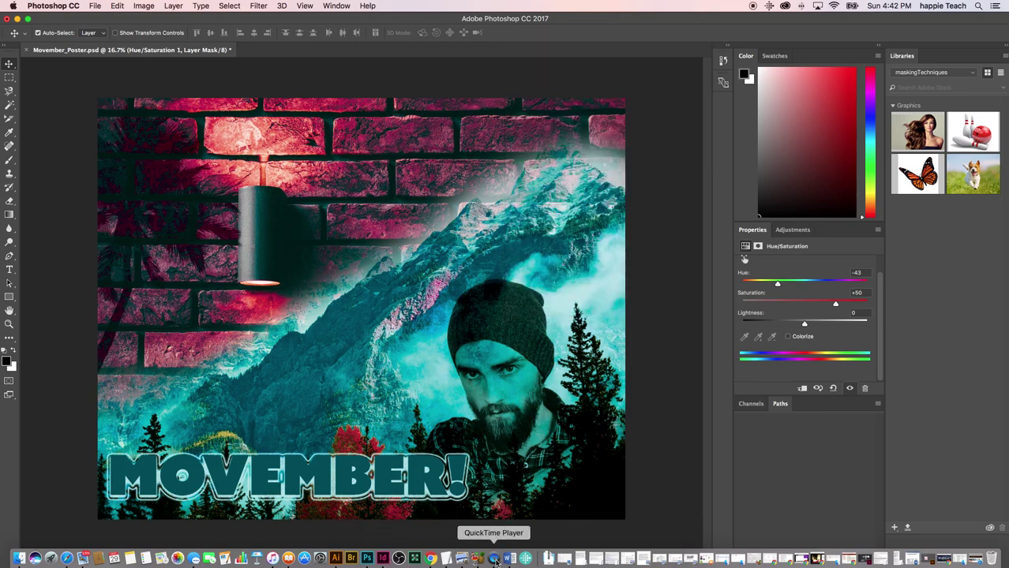
{"action": "left_click", "coordinate": [494, 559]}
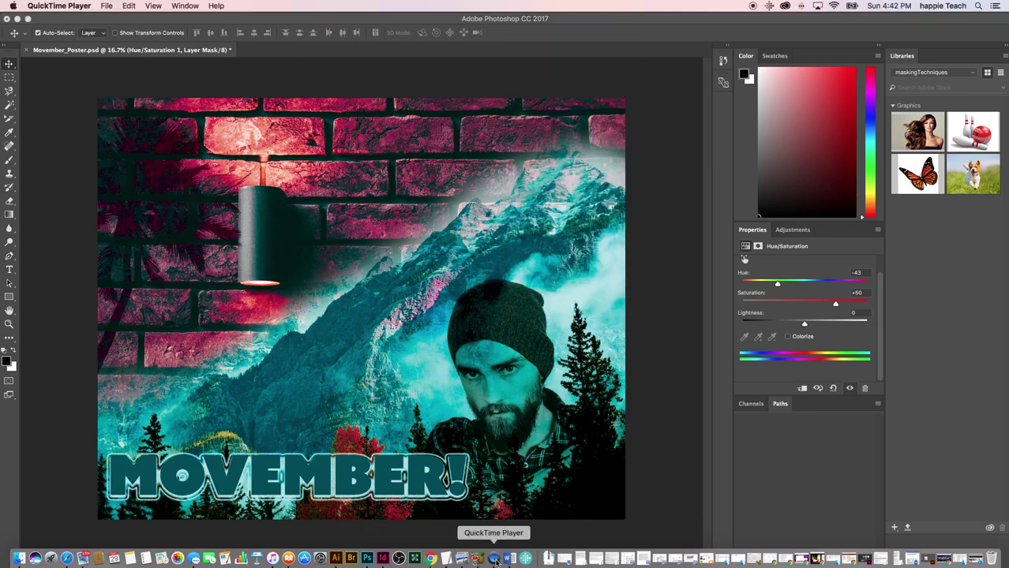
{"action": "right_click", "coordinate": [495, 559]}
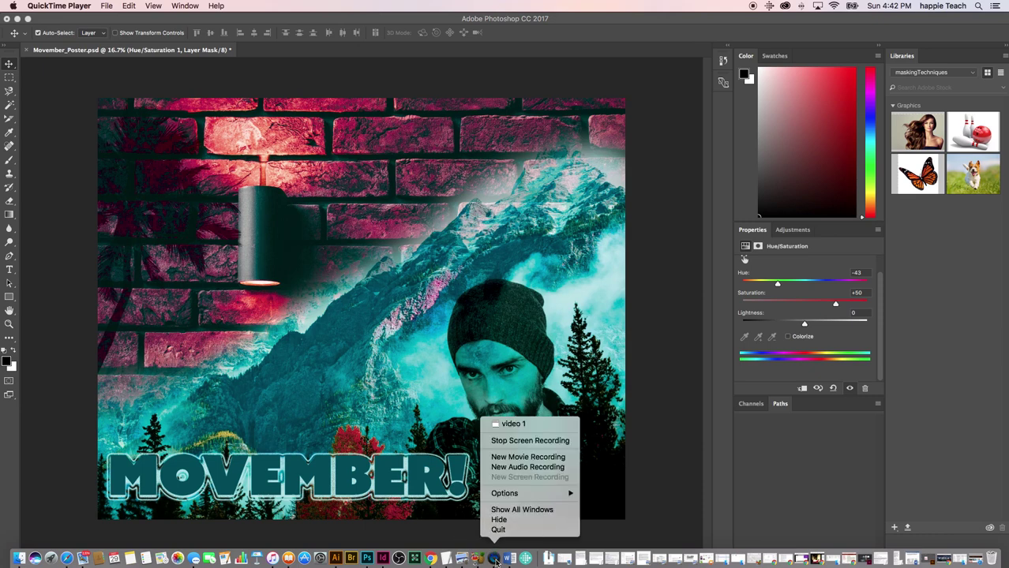